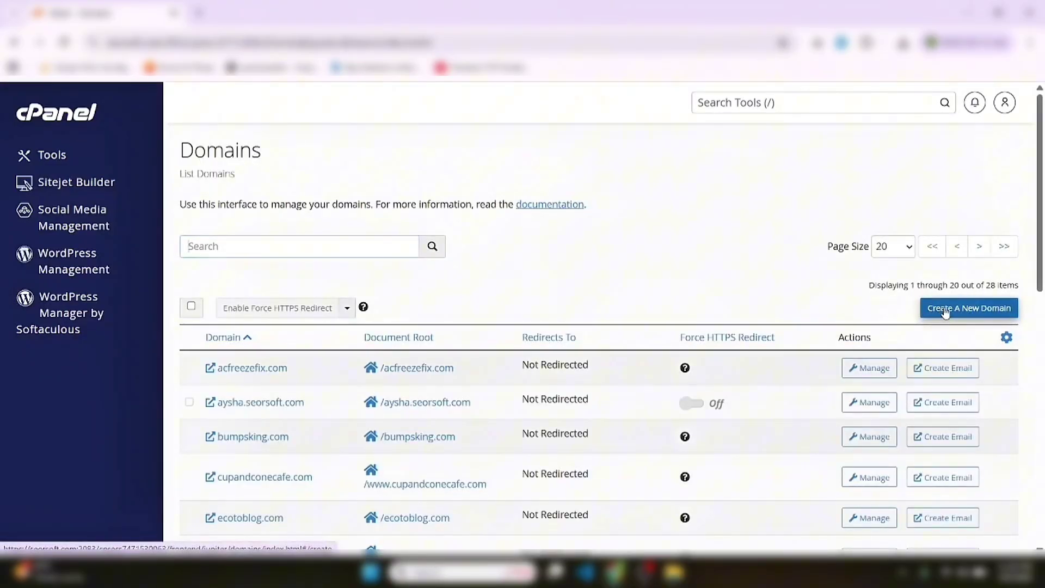
Create the subdomain rocketlms.cupandconecafe.com with its own document root, then filter domains by 'ro'
{"action": "left_click", "coordinate": [945, 308]}
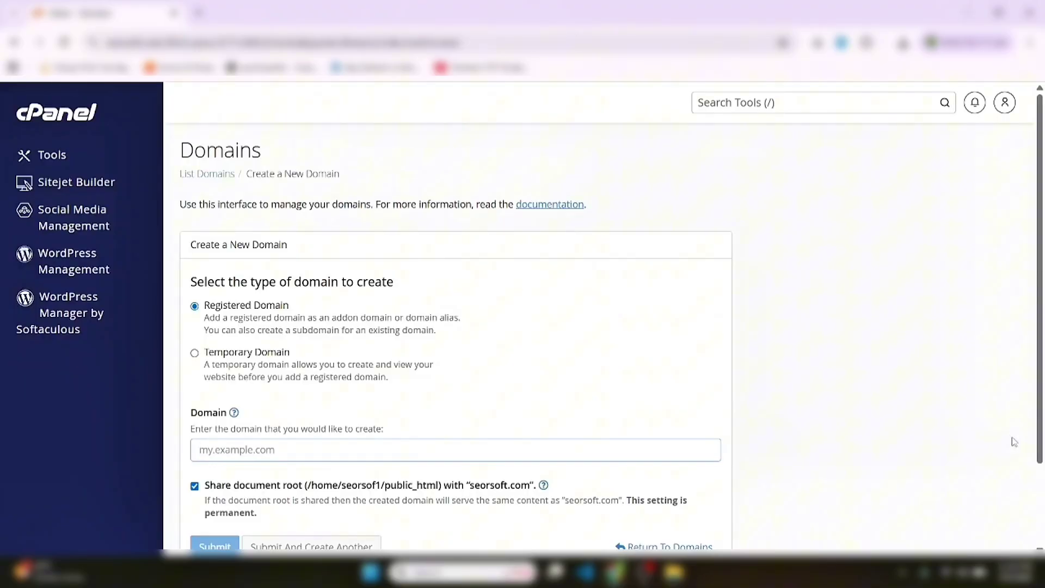
{"action": "scroll", "coordinate": [1040, 484], "scroll_direction": "down", "scroll_amount": 3}
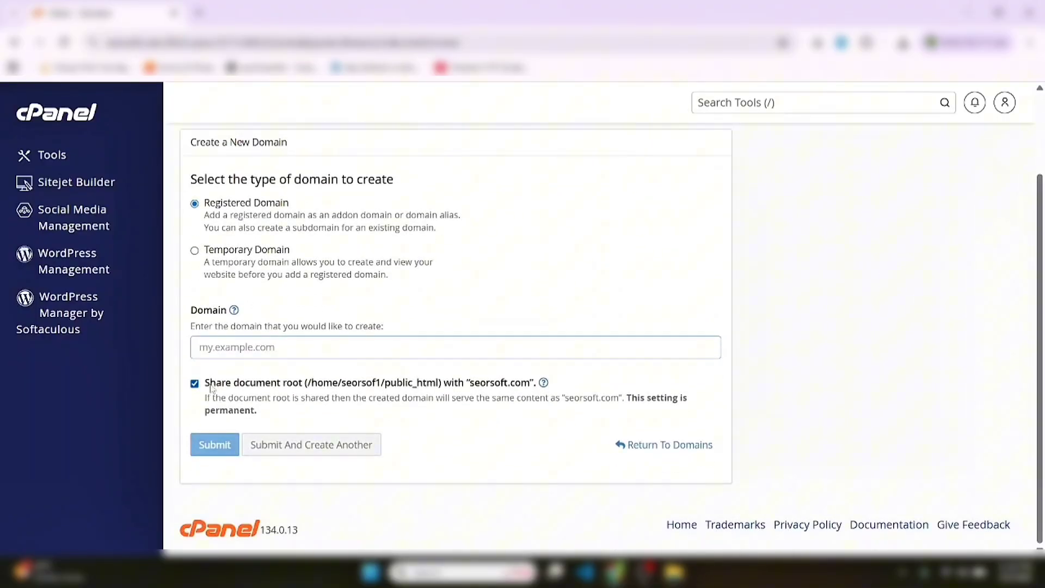
{"action": "left_click", "coordinate": [195, 384]}
{"action": "left_click", "coordinate": [195, 383]}
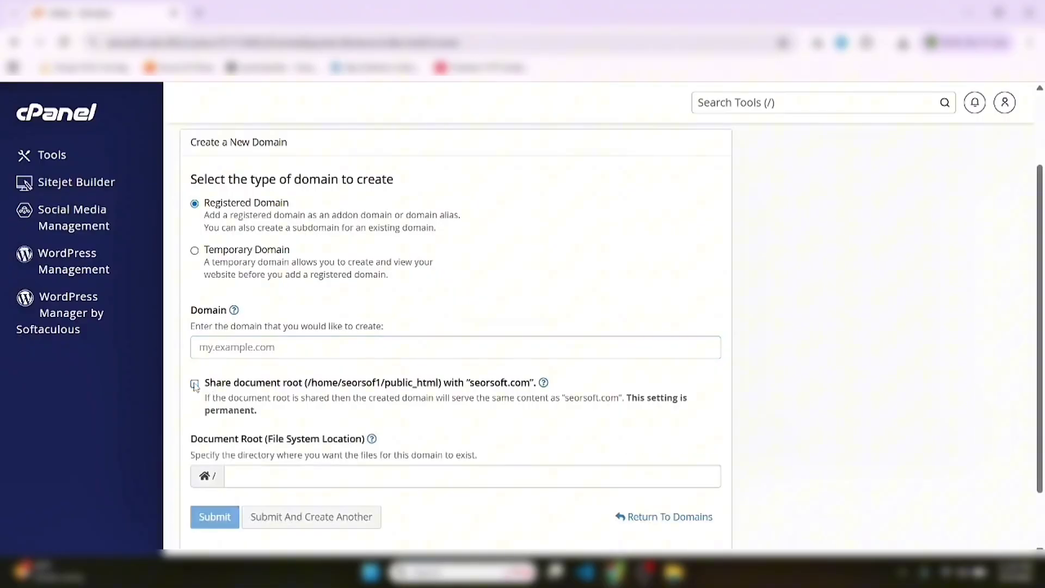
{"action": "left_click", "coordinate": [247, 348]}
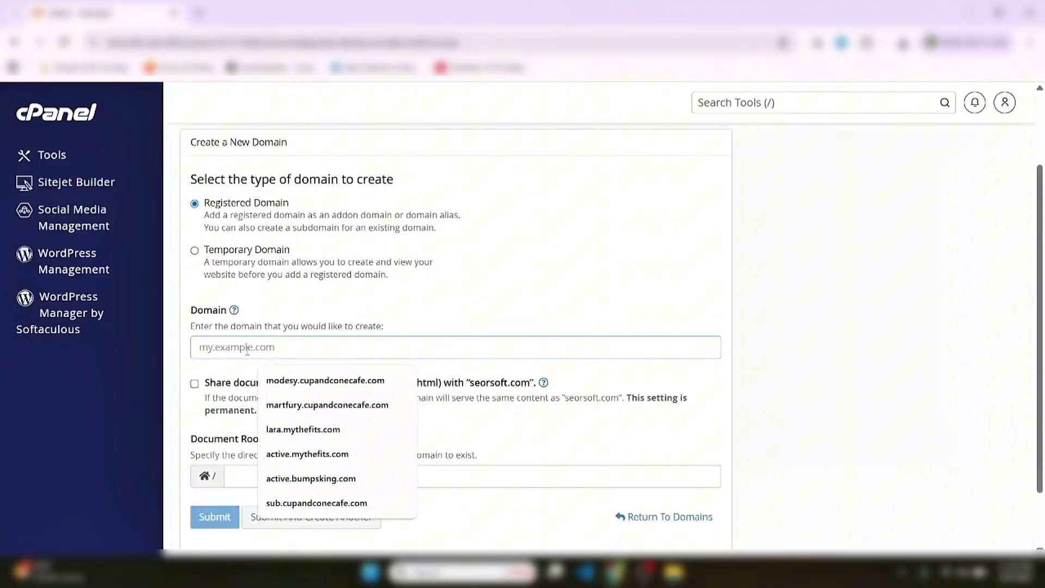
{"action": "type", "text": "r"}
{"action": "key", "text": "BackSpace"}
{"action": "type", "text": "rocket"}
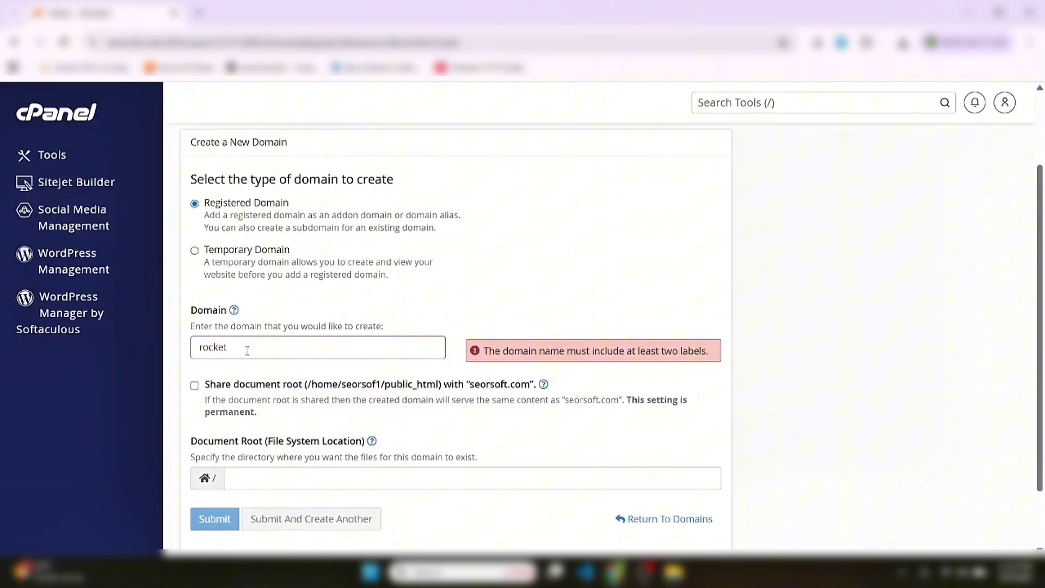
{"action": "type", "text": "lms.cupandconecafe.com"}
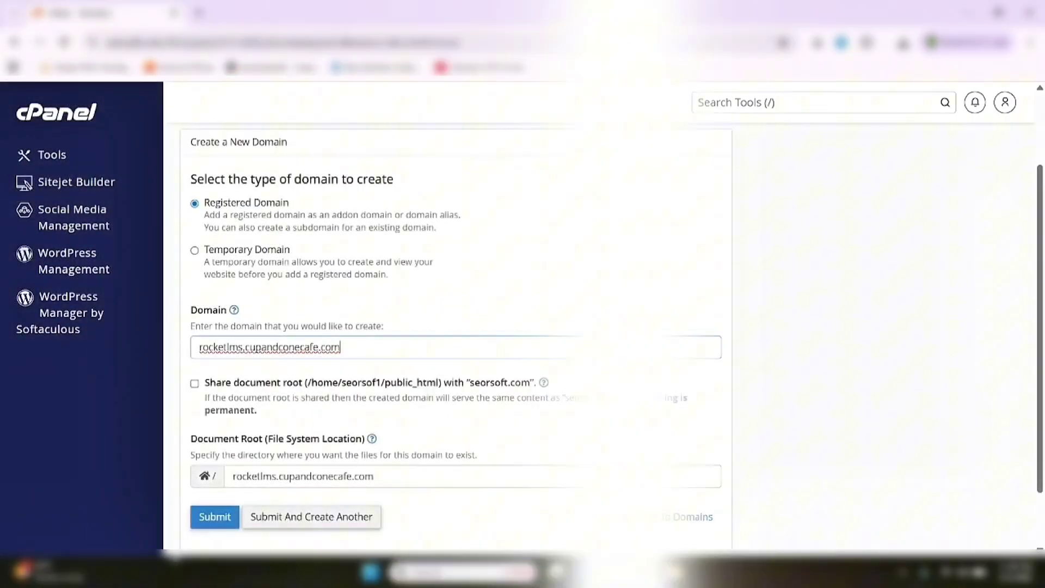
{"action": "left_click", "coordinate": [214, 519]}
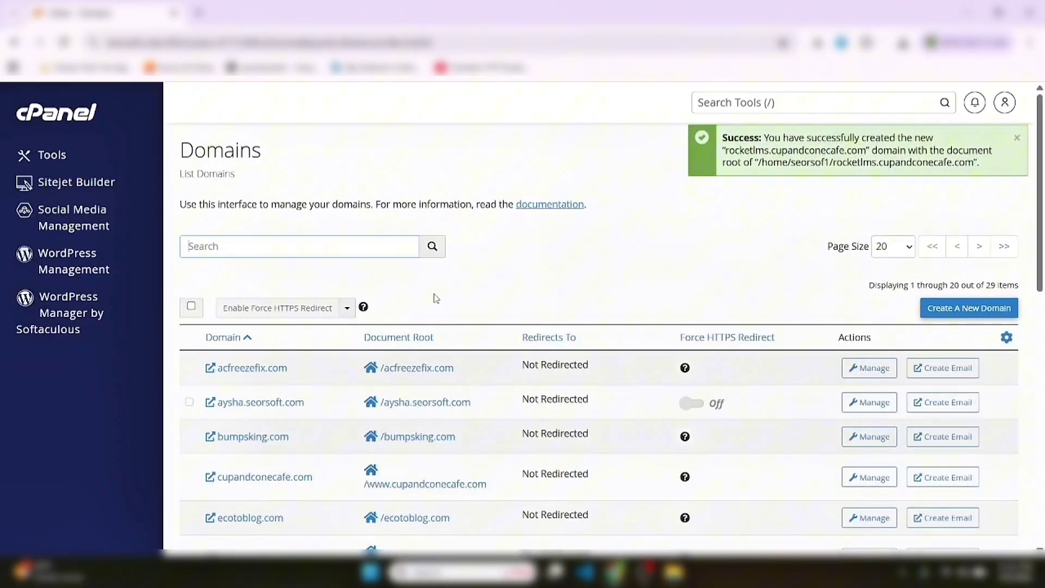
{"action": "left_click", "coordinate": [353, 250]}
{"action": "type", "text": "rock"}
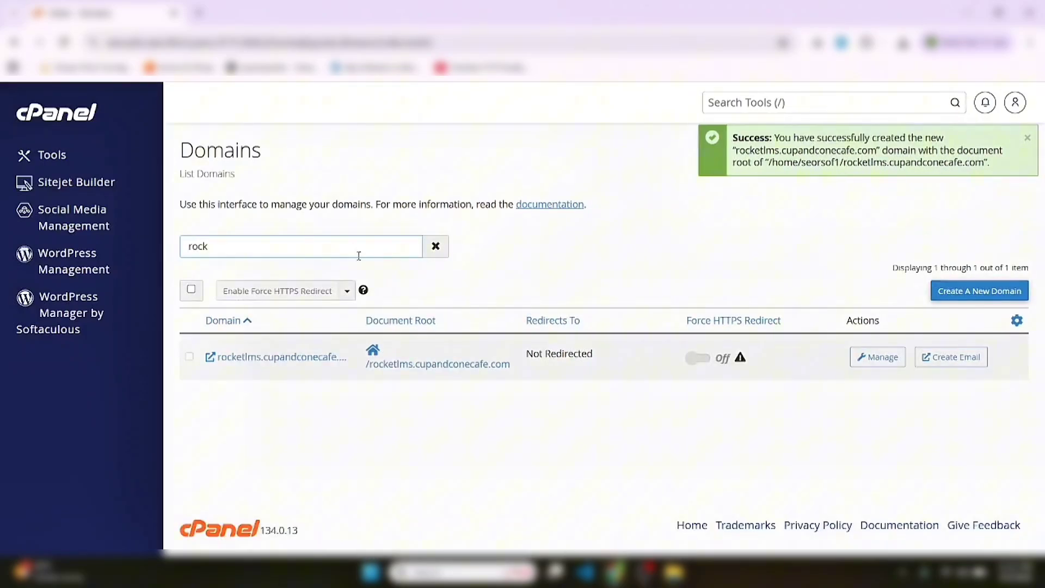
Upload Rocket LMS.zip from Downloads into the rocketlms.cupandconecafe.com folder and return to its listing
{"action": "left_click", "coordinate": [425, 362]}
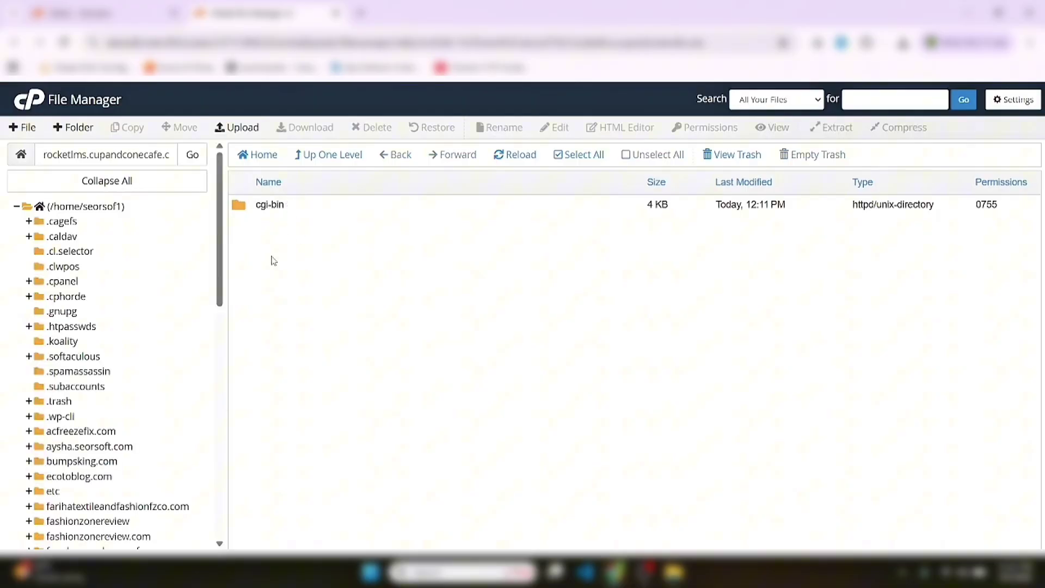
{"action": "left_click", "coordinate": [243, 129]}
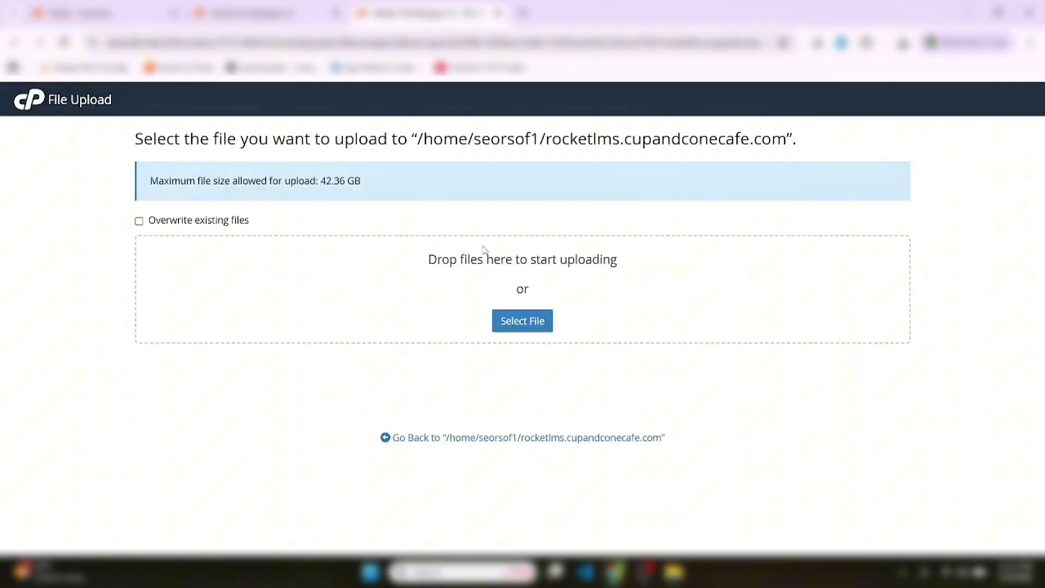
{"action": "left_click", "coordinate": [510, 324]}
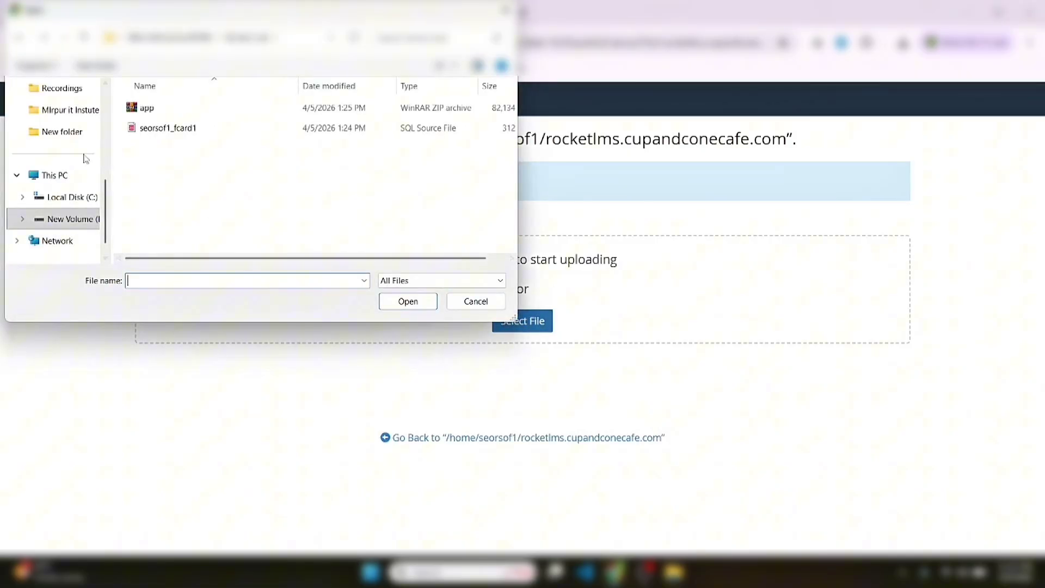
{"action": "scroll", "coordinate": [76, 142], "scroll_direction": "up", "scroll_amount": 2}
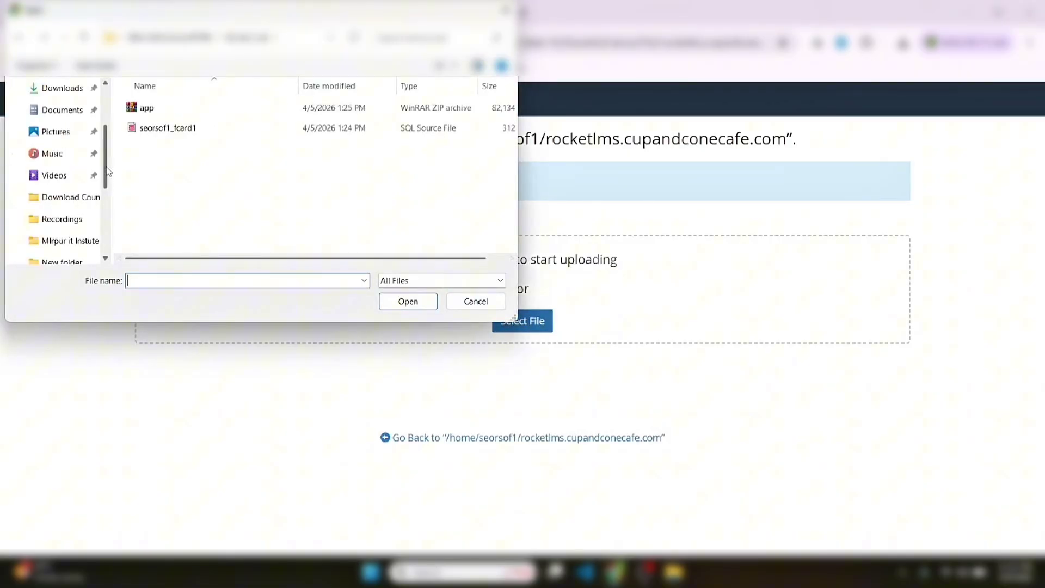
{"action": "left_click", "coordinate": [65, 93]}
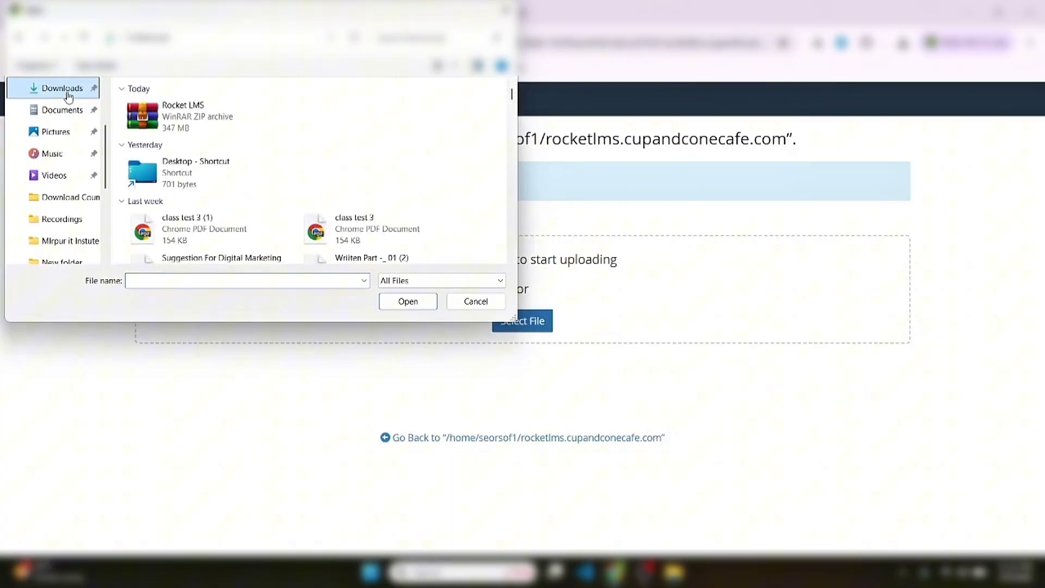
{"action": "left_click", "coordinate": [173, 123]}
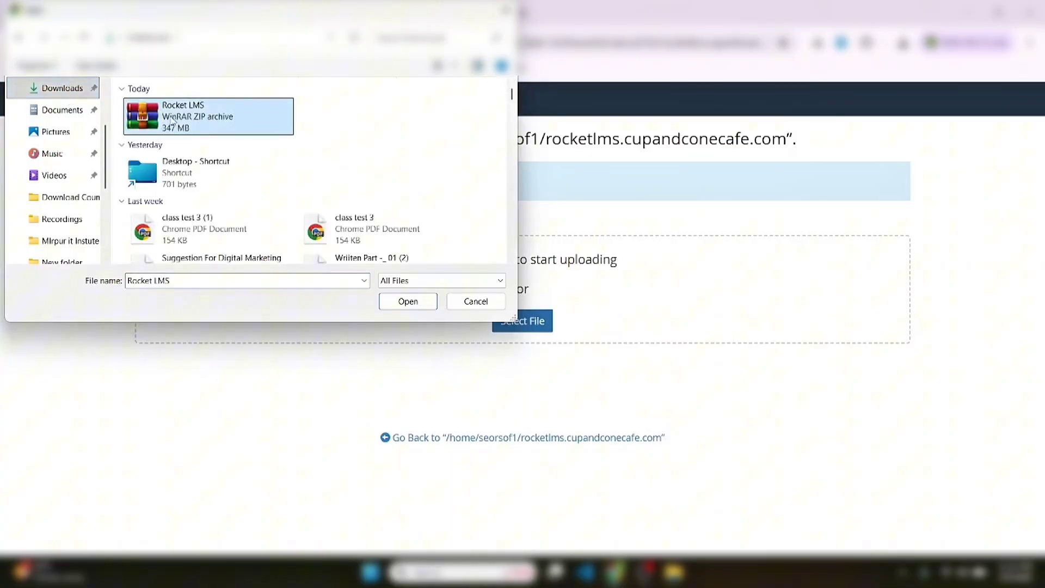
{"action": "double_click", "coordinate": [173, 123]}
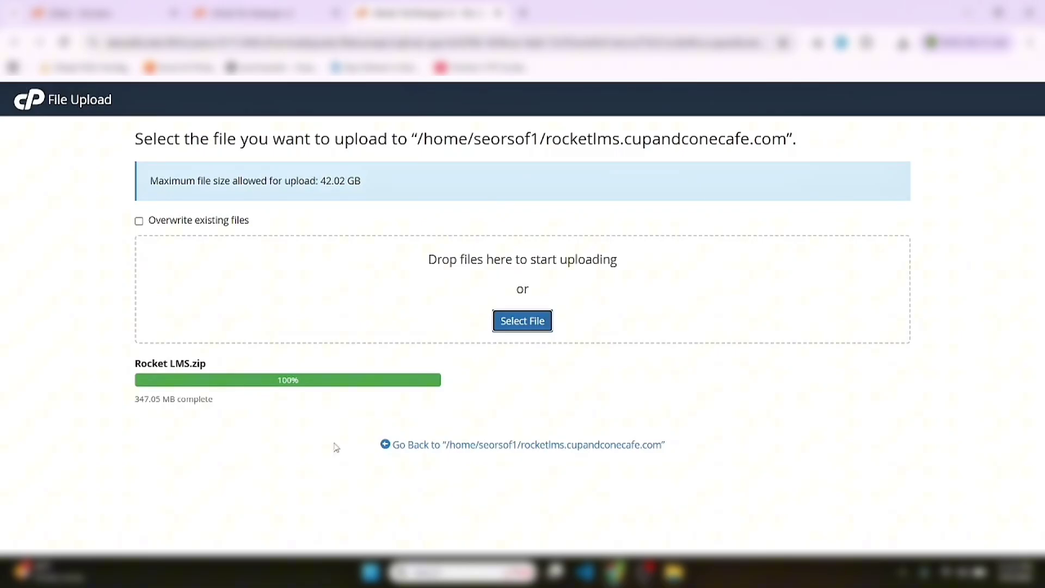
{"action": "left_click", "coordinate": [497, 447]}
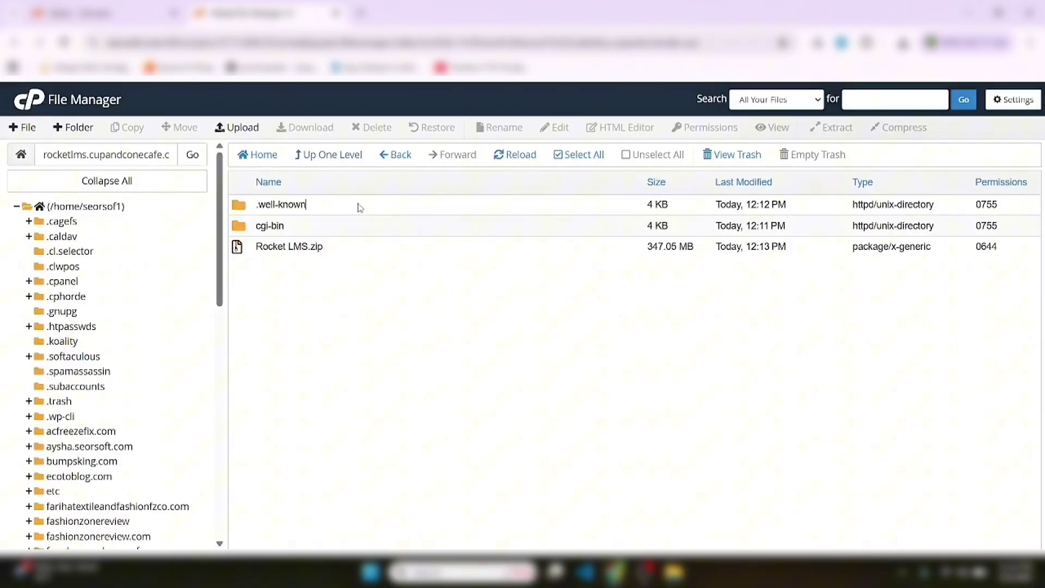
Trash the .well-known and cgi-bin folders from the domain folder
{"action": "left_click", "coordinate": [359, 208]}
{"action": "key", "text": "Delete"}
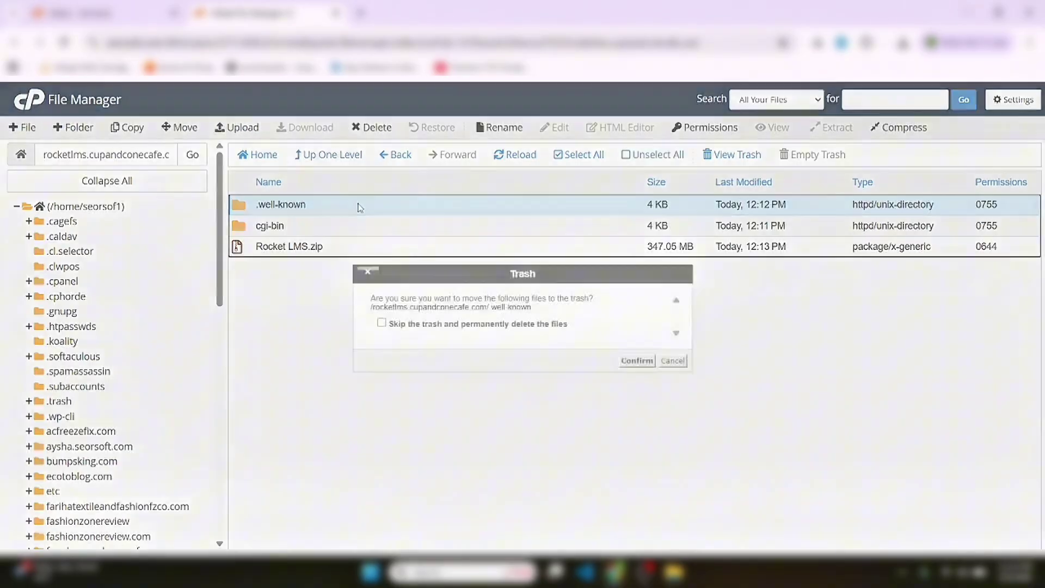
{"action": "key", "text": "Return"}
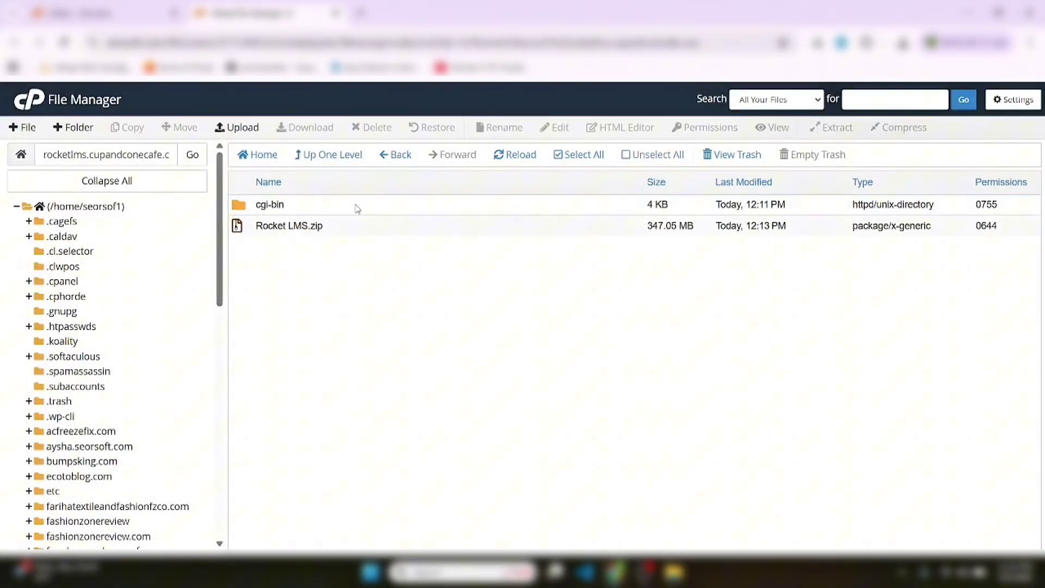
{"action": "left_click", "coordinate": [357, 209]}
{"action": "key", "text": "Delete"}
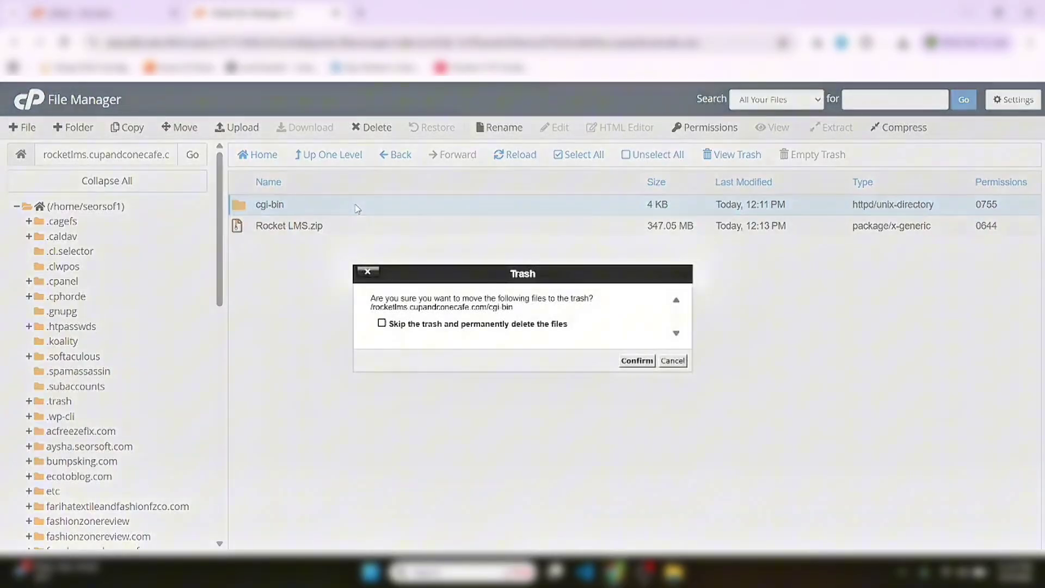
{"action": "key", "text": "Return"}
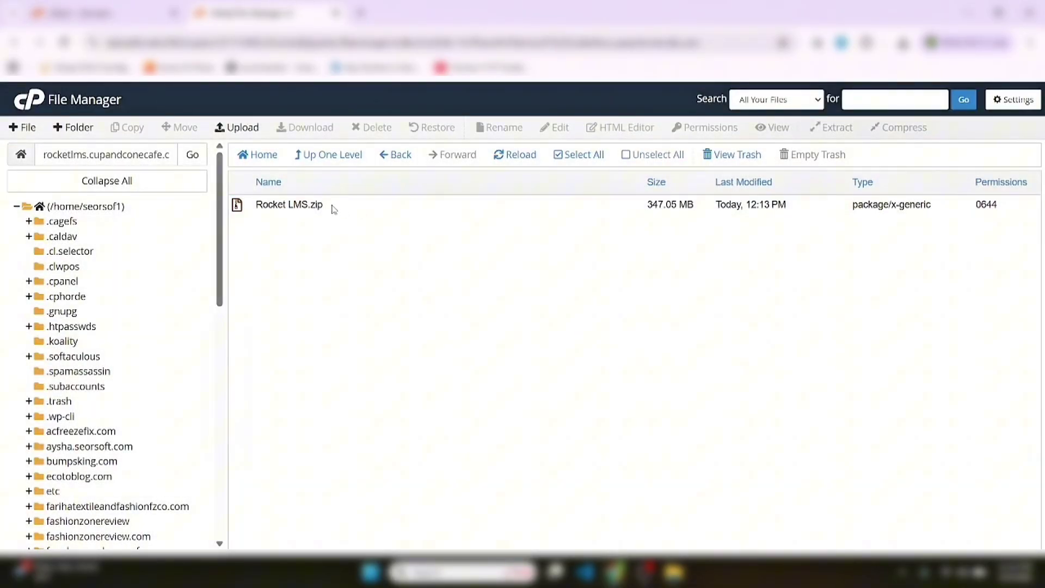
Extract Rocket LMS.zip into the domain folder, then trash the zip
{"action": "left_click", "coordinate": [334, 209]}
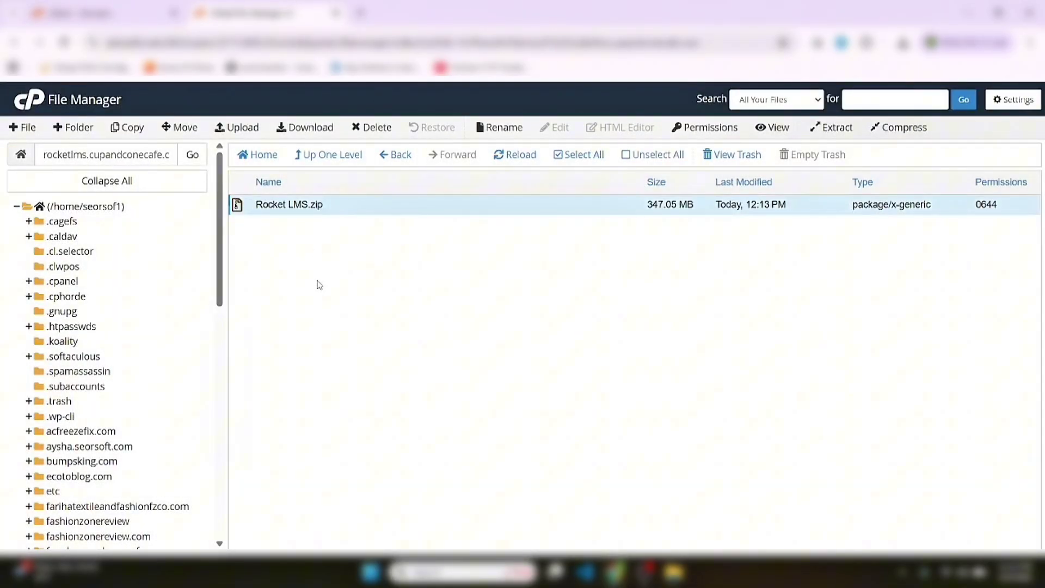
{"action": "right_click", "coordinate": [341, 210]}
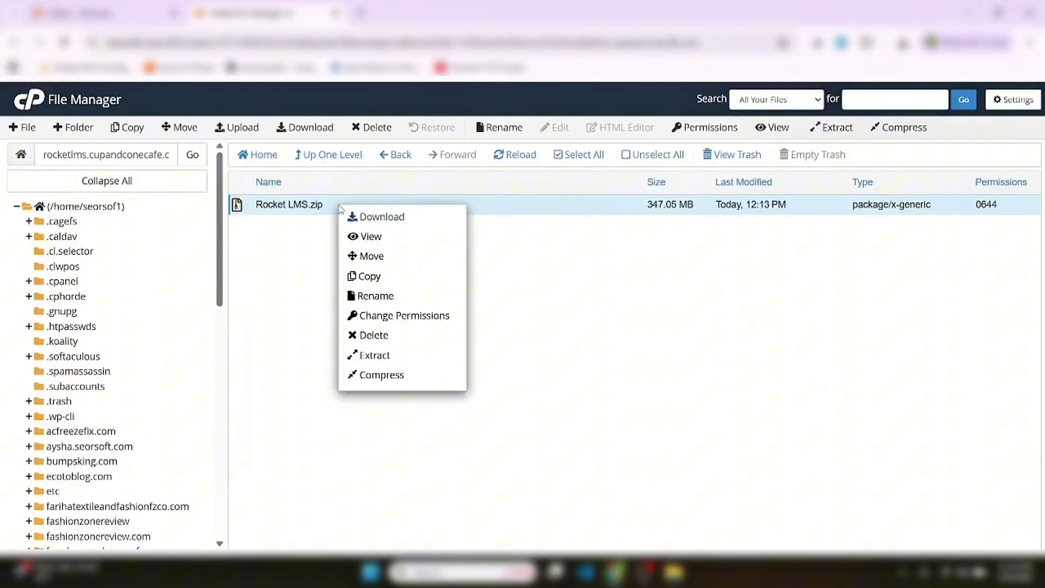
{"action": "left_click", "coordinate": [384, 359]}
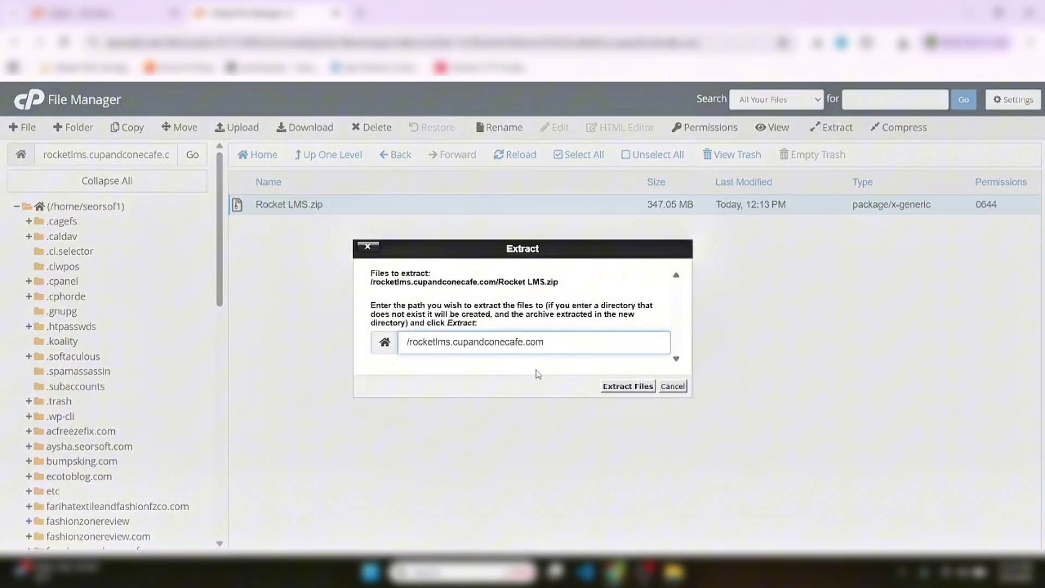
{"action": "left_click", "coordinate": [622, 387]}
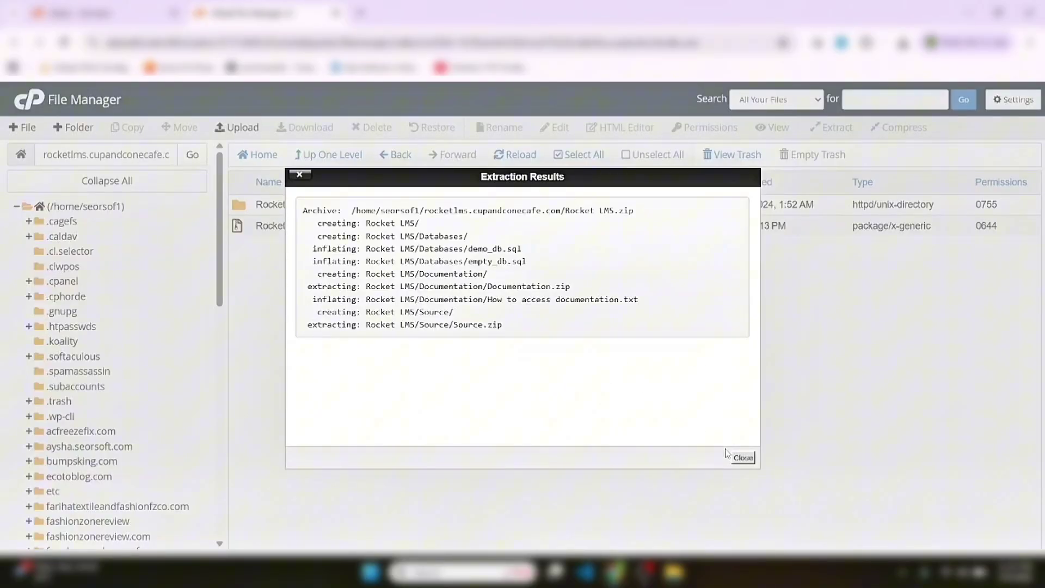
{"action": "left_click", "coordinate": [743, 458]}
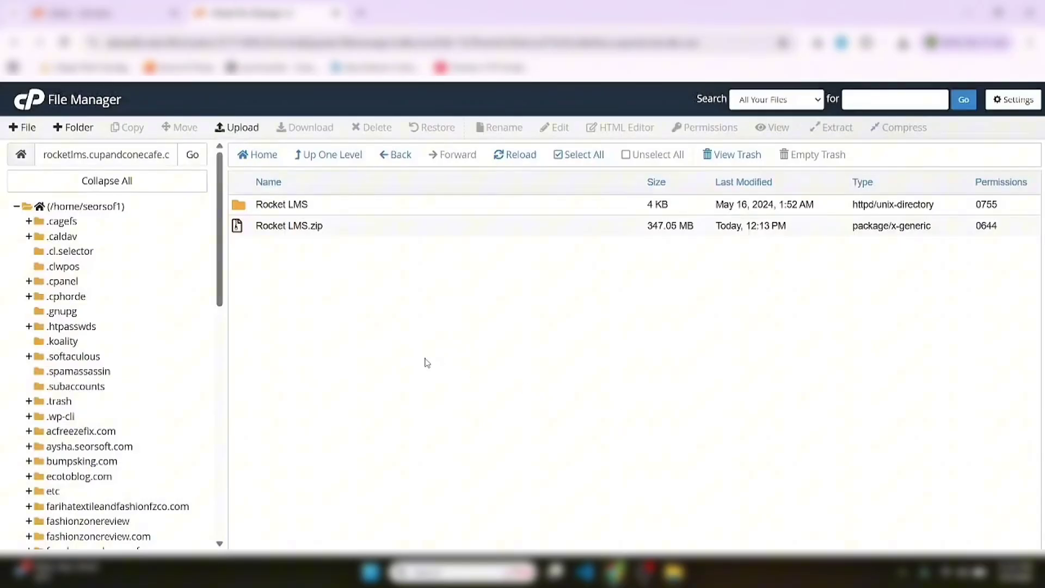
{"action": "left_click", "coordinate": [351, 232]}
{"action": "key", "text": "Delete"}
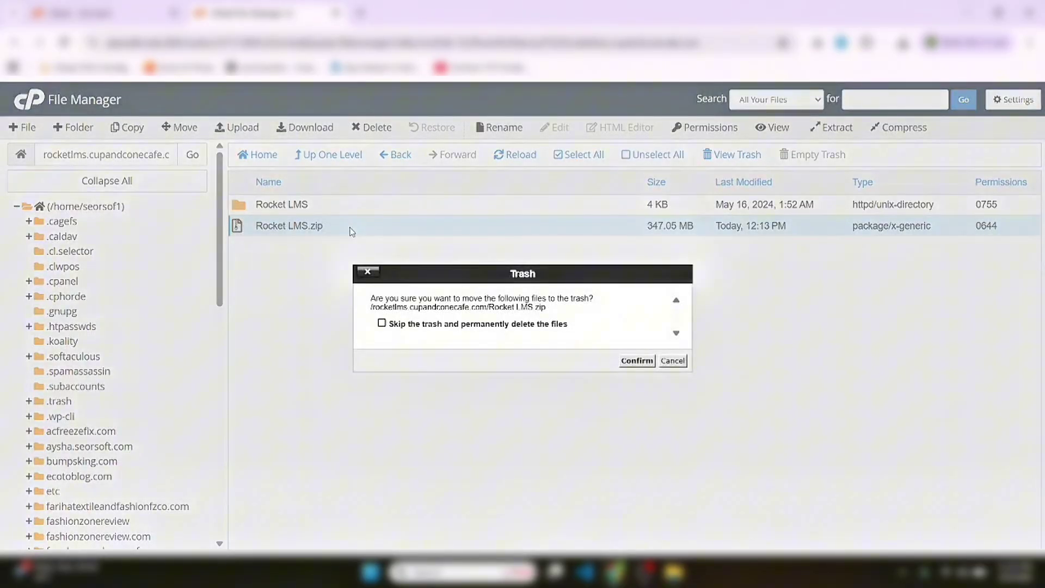
{"action": "key", "text": "Return"}
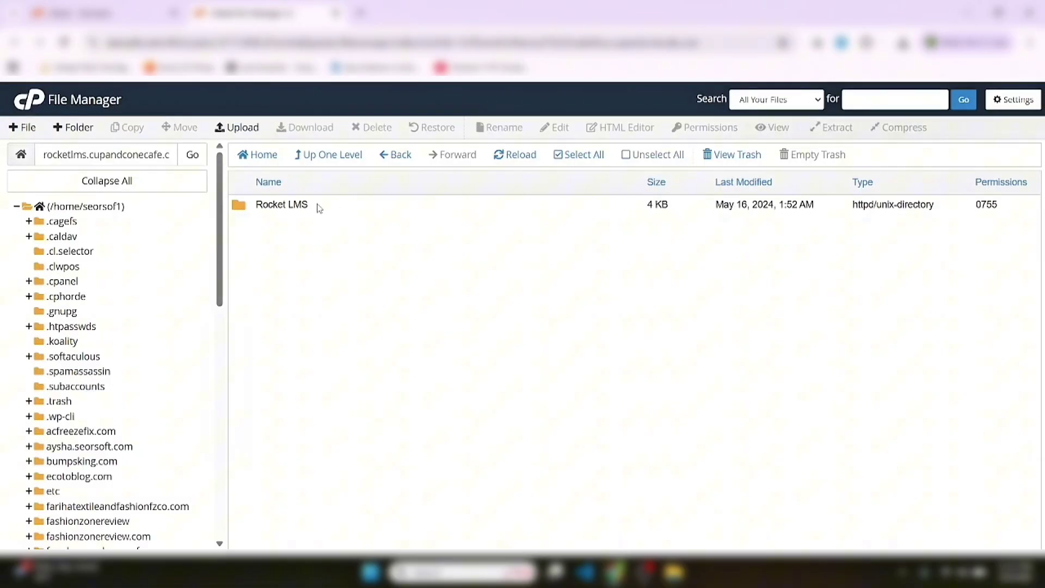
Locate Source.zip inside the Rocket LMS package and move it to /rocketlms.cupandconecafe.com
{"action": "double_click", "coordinate": [318, 208]}
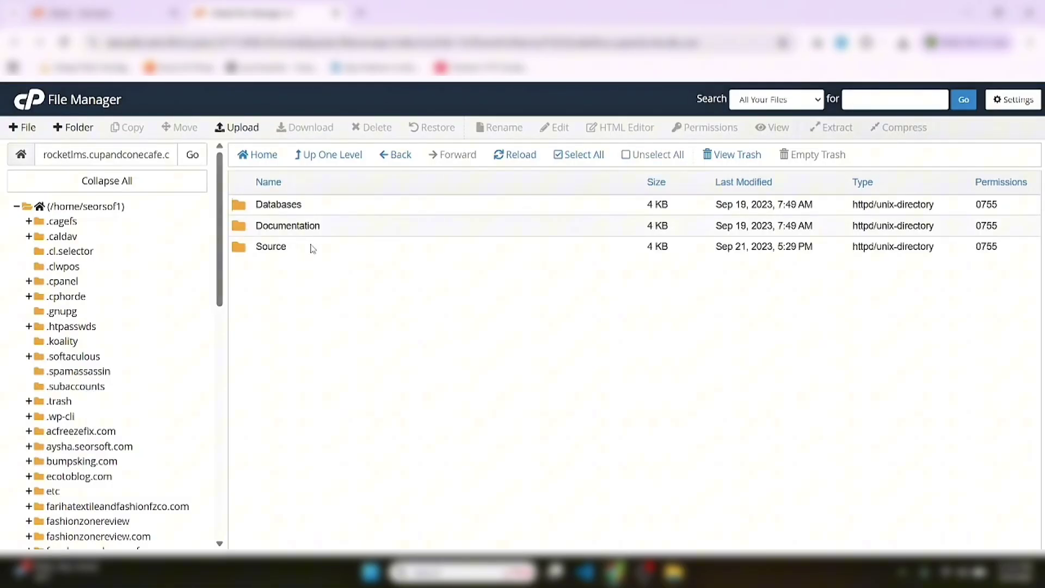
{"action": "double_click", "coordinate": [326, 211]}
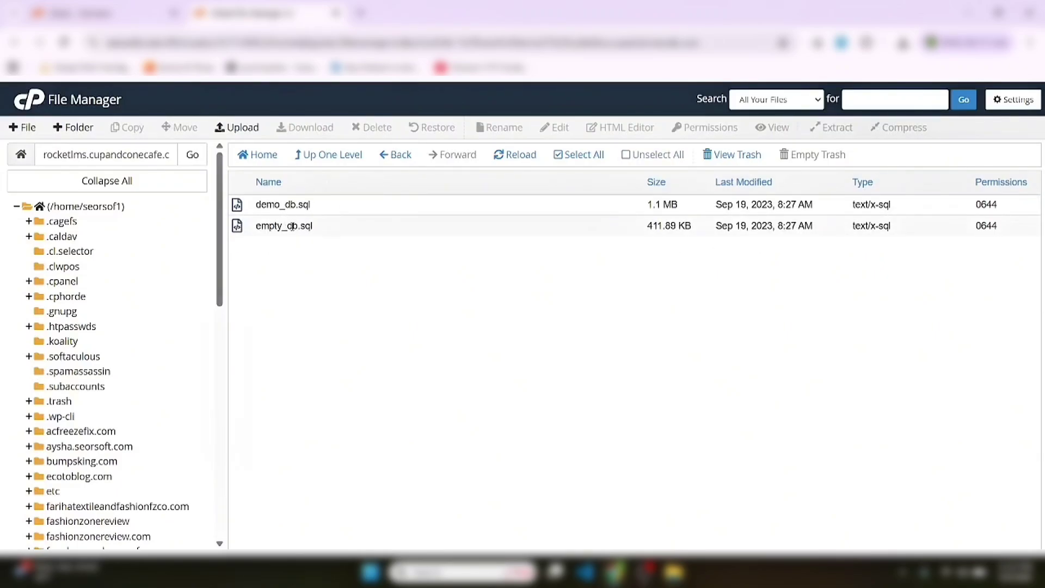
{"action": "left_click", "coordinate": [309, 159]}
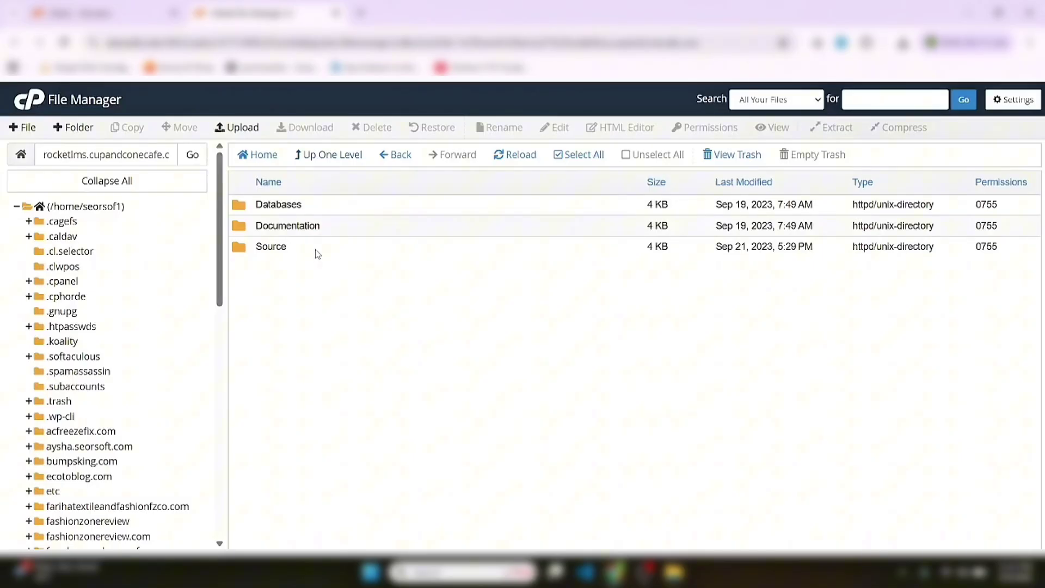
{"action": "key", "text": "Return"}
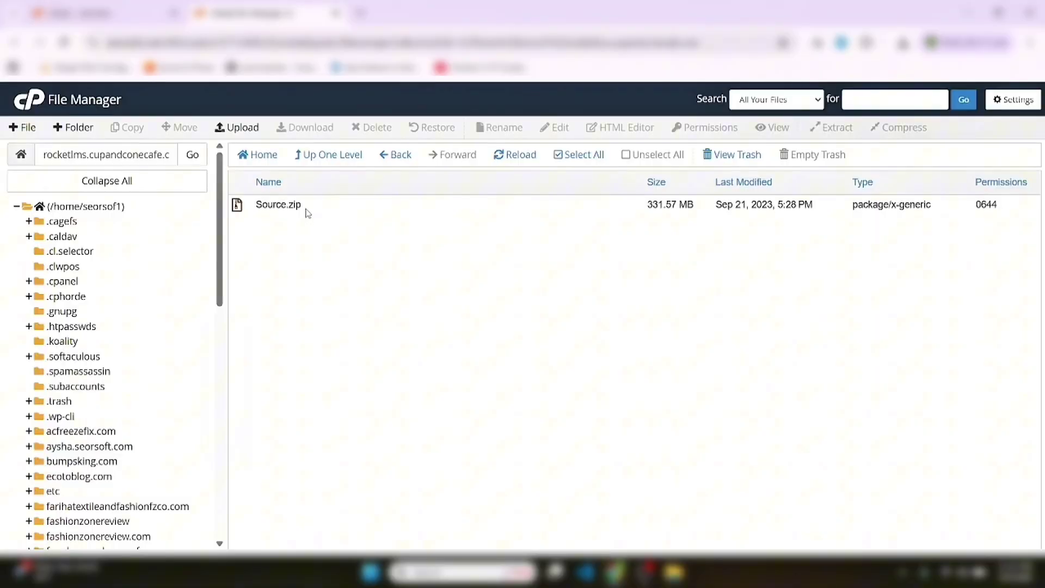
{"action": "left_click", "coordinate": [308, 213]}
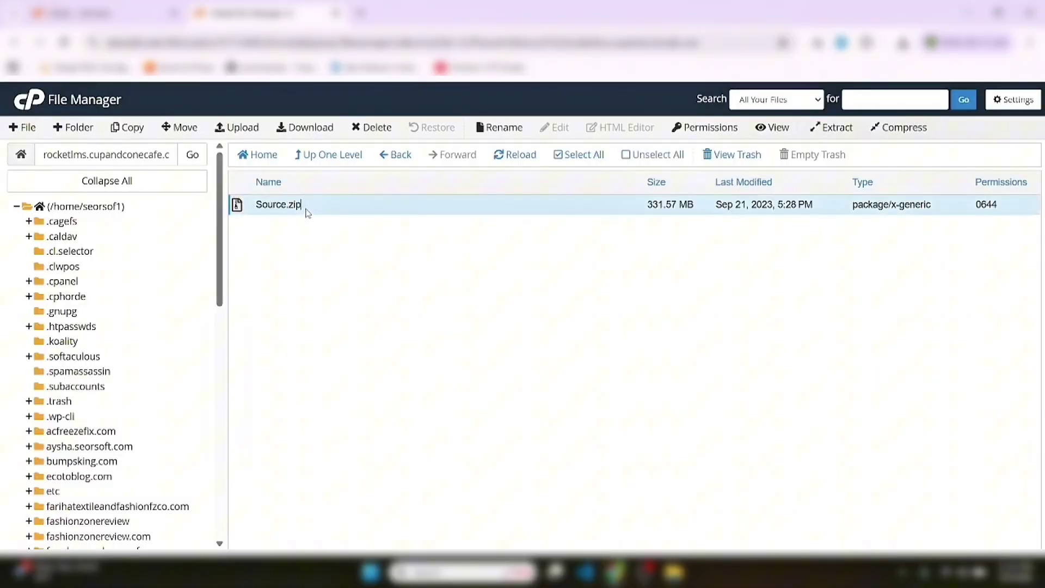
{"action": "left_click", "coordinate": [190, 132]}
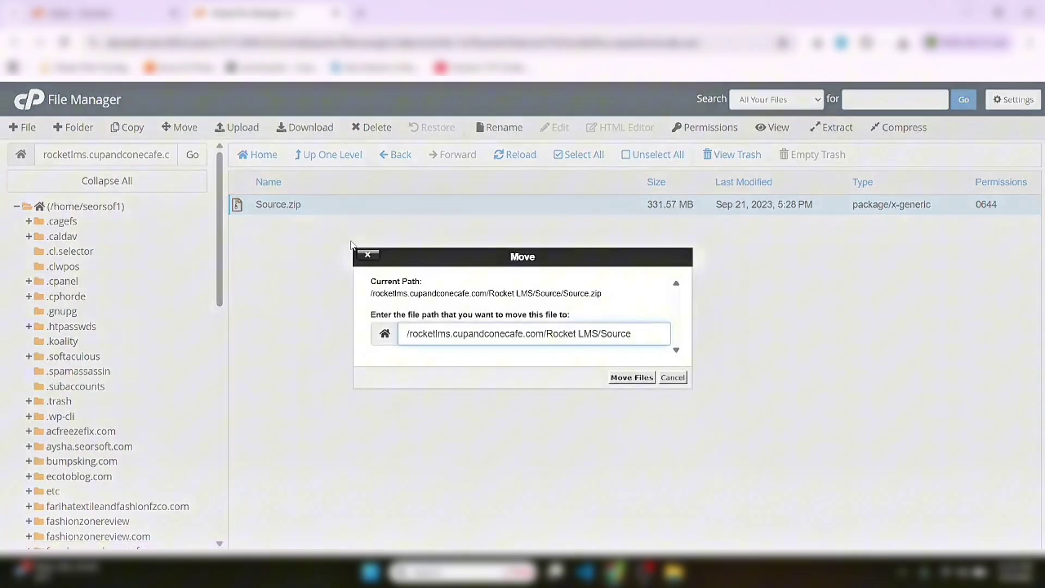
{"action": "key", "text": "BackSpace"}
{"action": "key", "text": "BackSpace"}
{"action": "key", "text": "BackSpace"}
{"action": "key", "text": "BackSpace"}
{"action": "key", "text": "BackSpace"}
{"action": "key", "text": "BackSpace"}
{"action": "key", "text": "BackSpace"}
{"action": "key", "text": "BackSpace"}
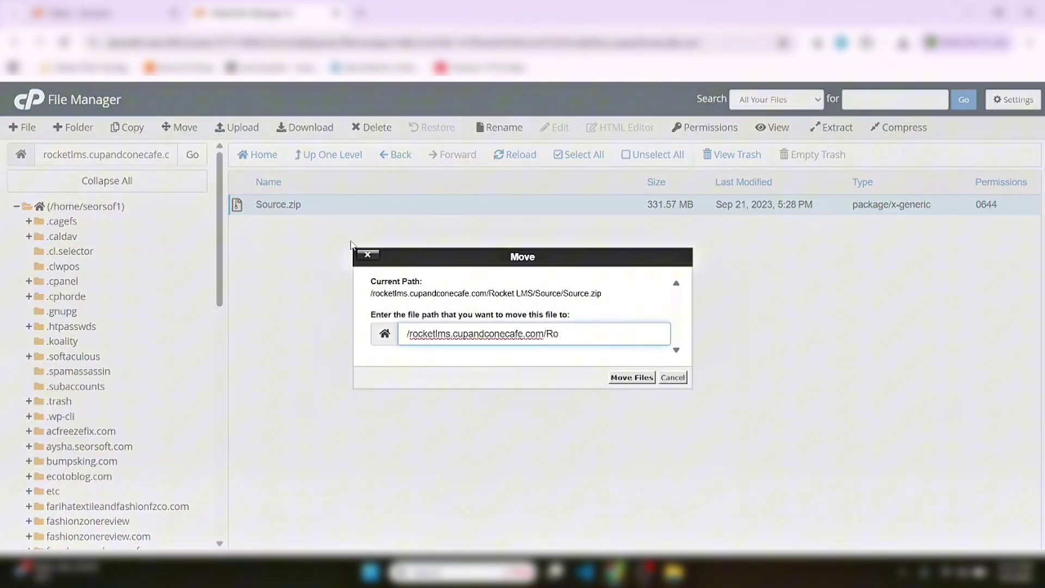
{"action": "key", "text": "Return"}
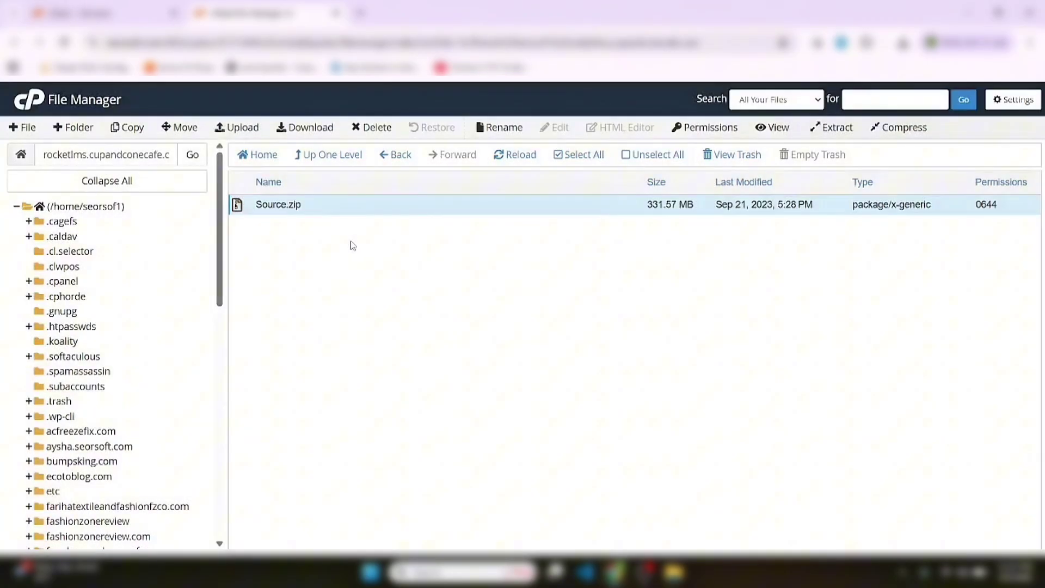
Back in the site root, trash the Rocket LMS folder and bring up Source.zip's actions
{"action": "left_click", "coordinate": [329, 159]}
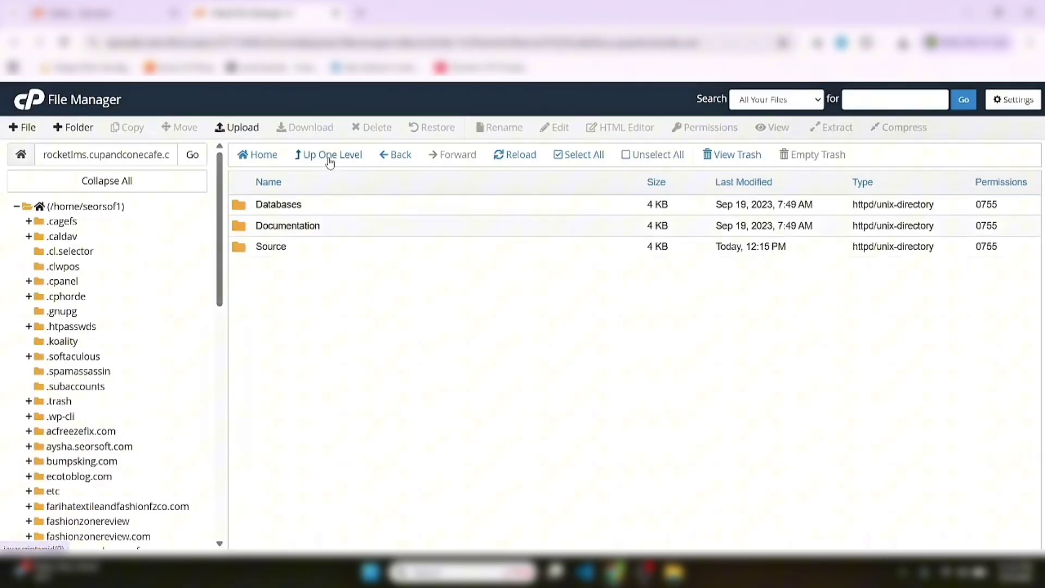
{"action": "left_click", "coordinate": [329, 157]}
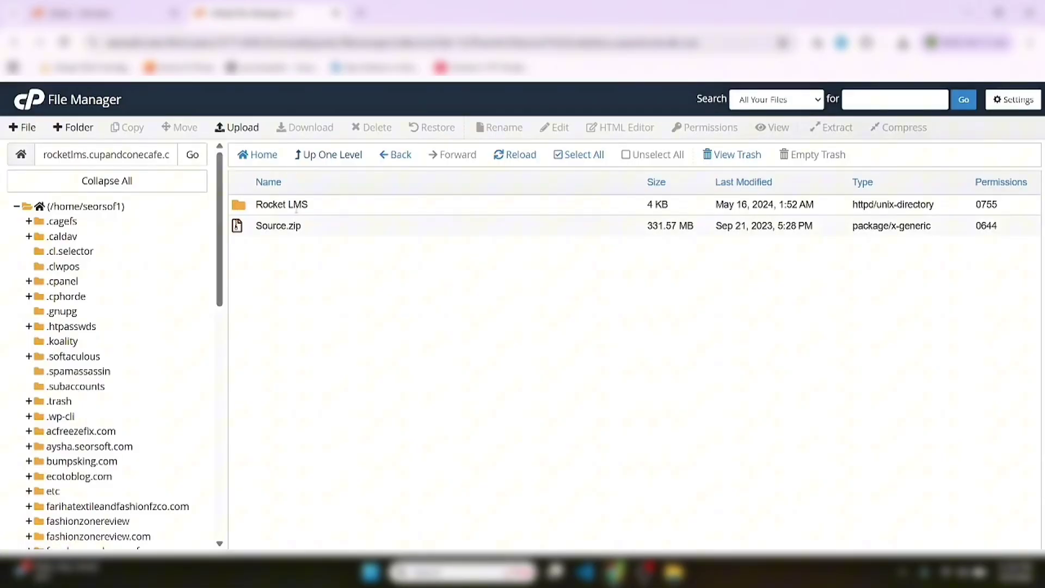
{"action": "left_click", "coordinate": [324, 211]}
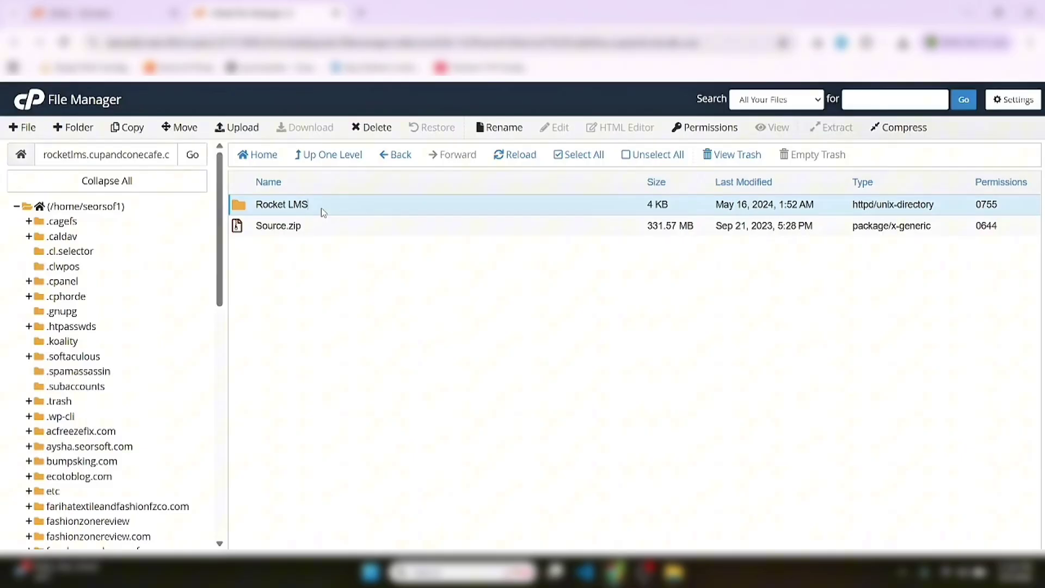
{"action": "key", "text": "Delete"}
{"action": "key", "text": "Return"}
{"action": "left_click", "coordinate": [309, 212]}
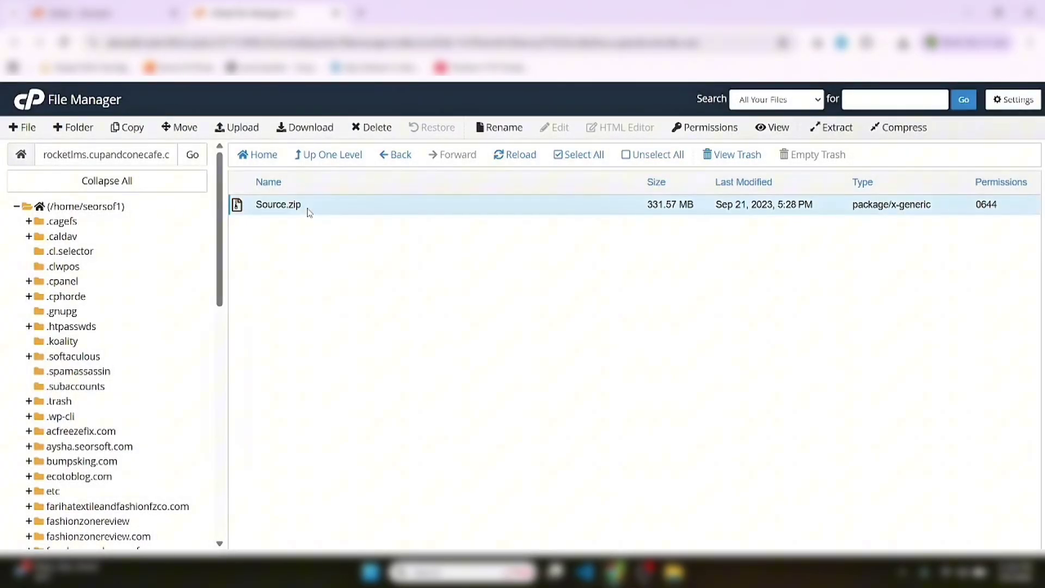
{"action": "right_click", "coordinate": [309, 212]}
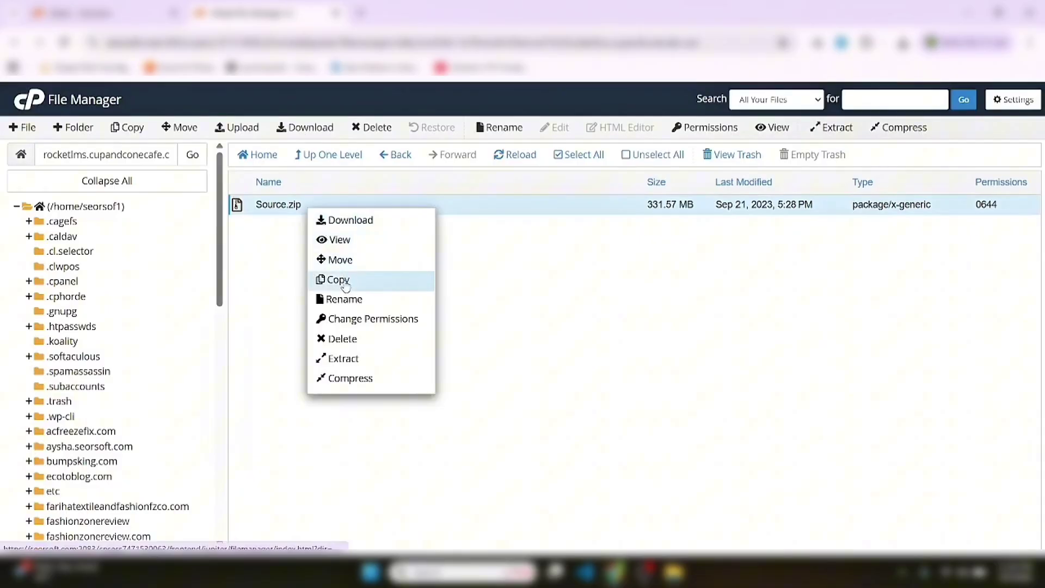
Unpack Source.zip into the rocketlms.cupandconecafe.com root, then send Source.zip to the trash
{"action": "left_click", "coordinate": [359, 365]}
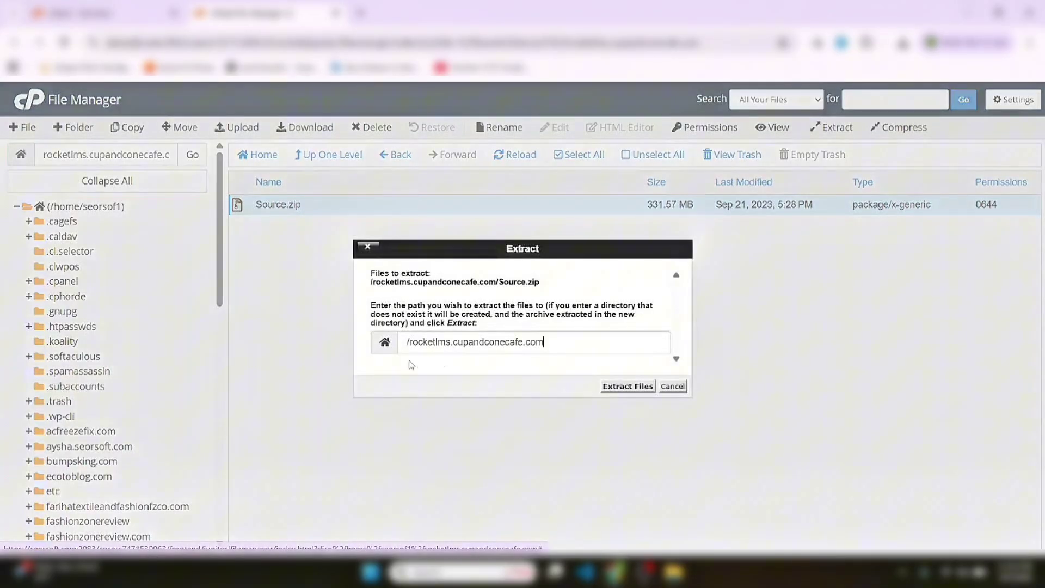
{"action": "left_click", "coordinate": [627, 386]}
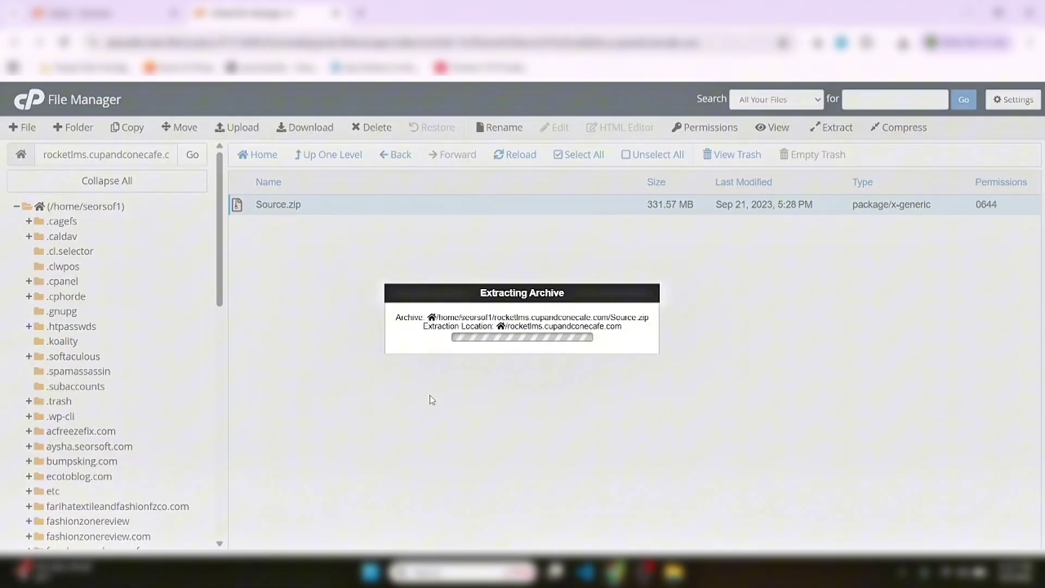
{"action": "left_click", "coordinate": [741, 458]}
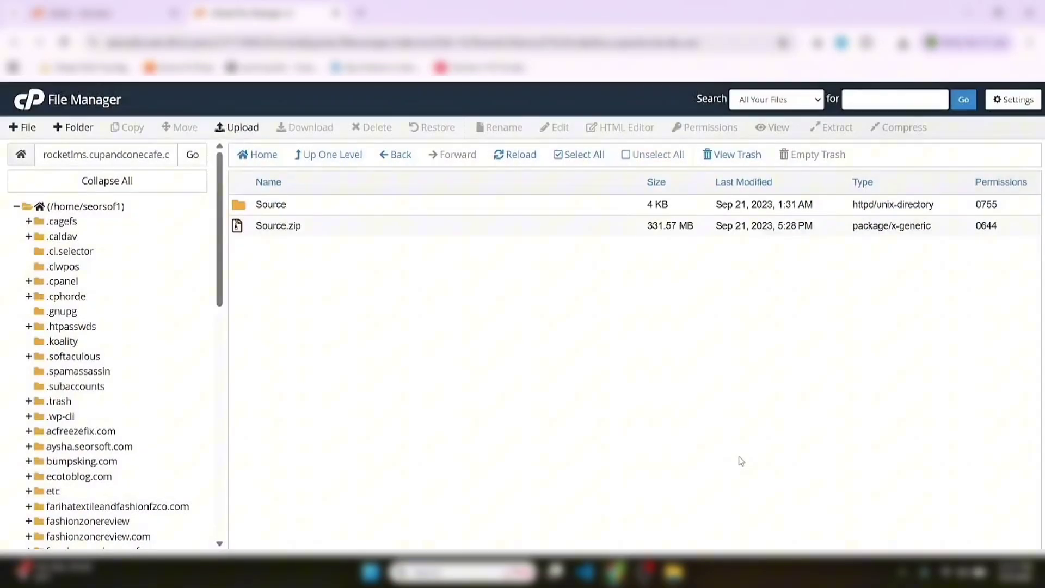
{"action": "left_click", "coordinate": [321, 231]}
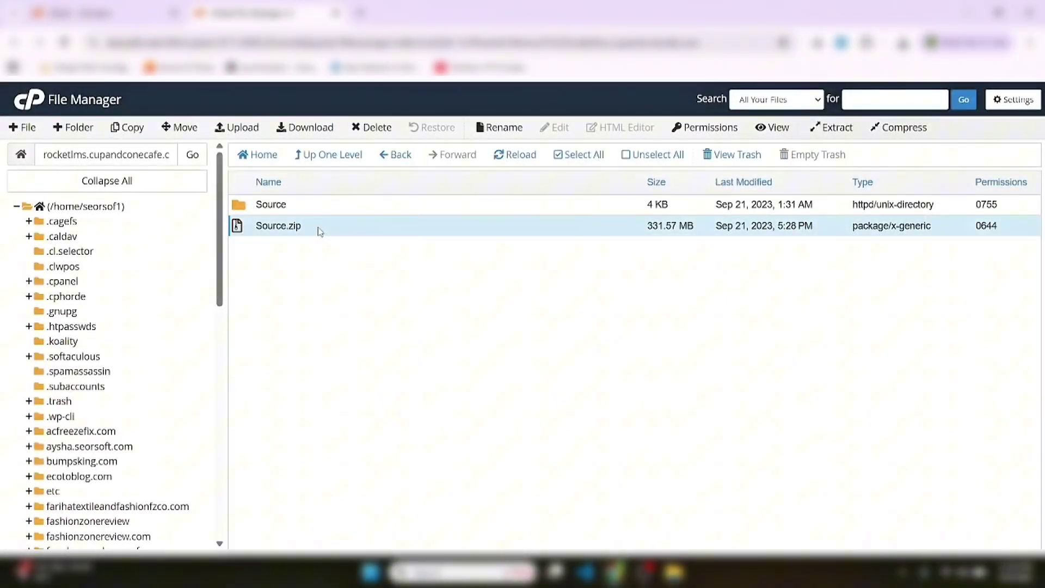
{"action": "key", "text": "Delete"}
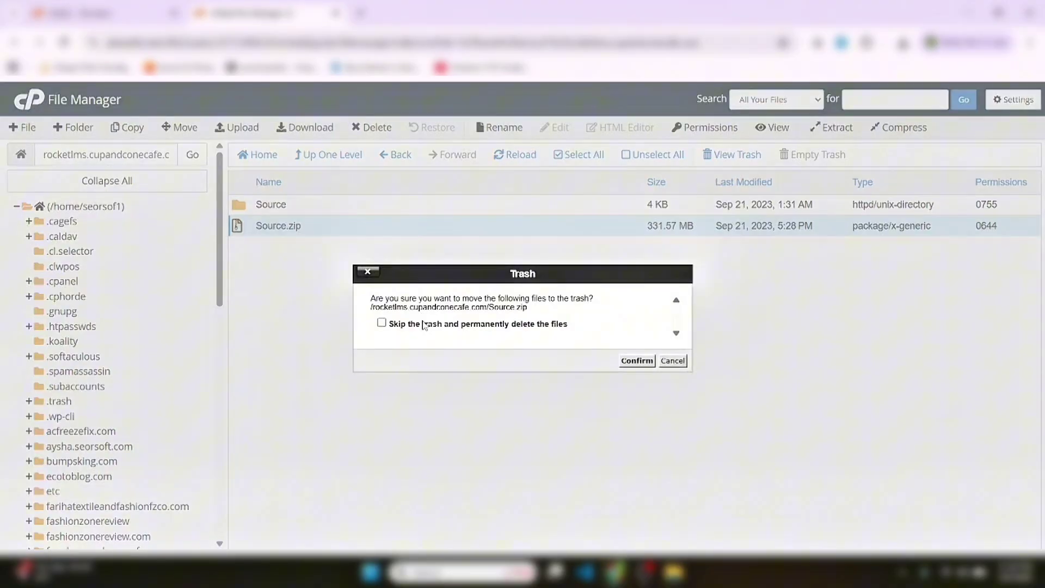
{"action": "key", "text": "Return"}
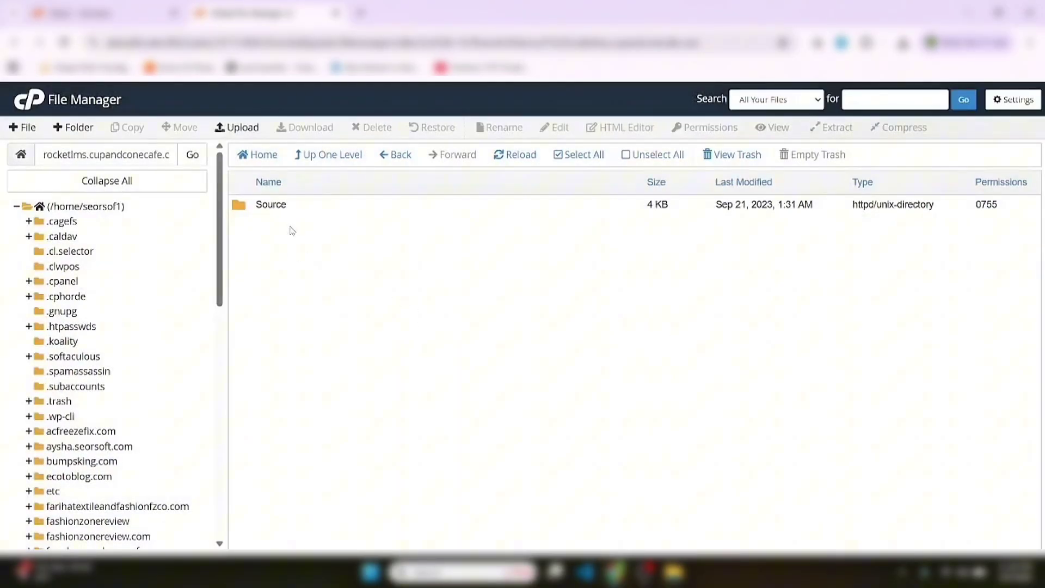
Move every file from Source to /rocketlms.cupandconecafe.com, then trash the empty Source folder
{"action": "double_click", "coordinate": [316, 209]}
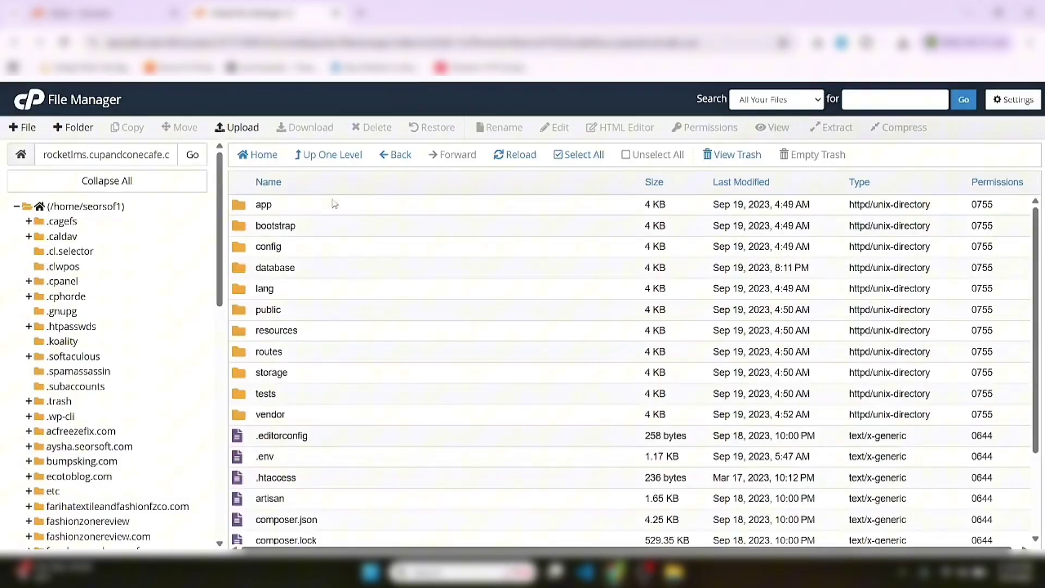
{"action": "left_click", "coordinate": [570, 161]}
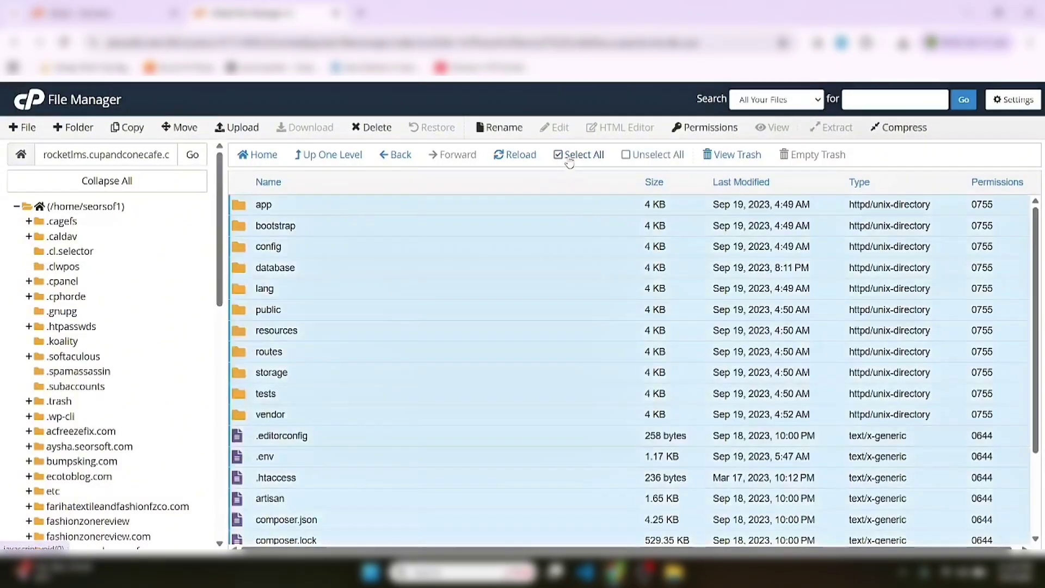
{"action": "left_click", "coordinate": [180, 128]}
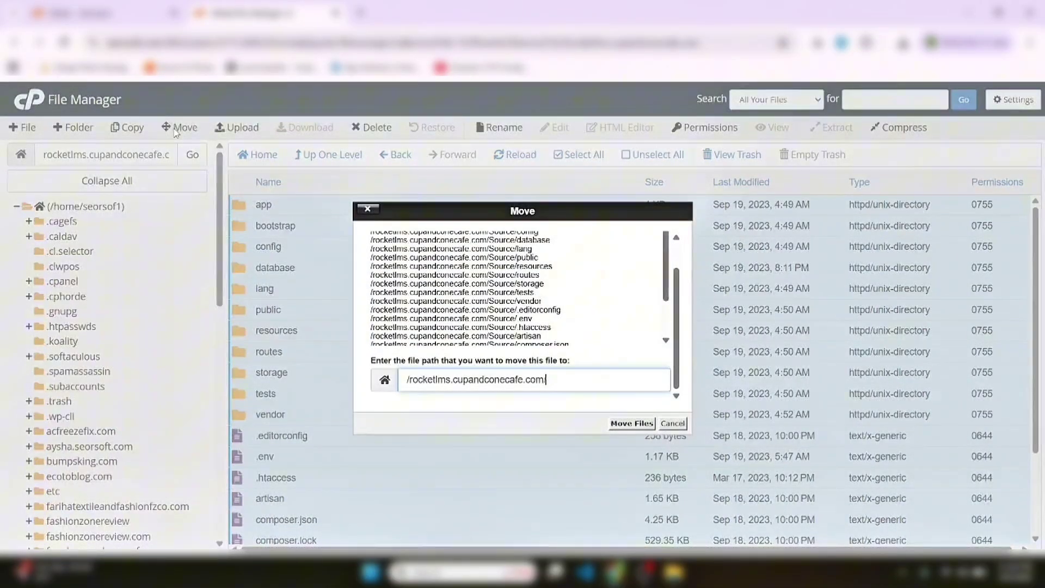
{"action": "key", "text": "Return"}
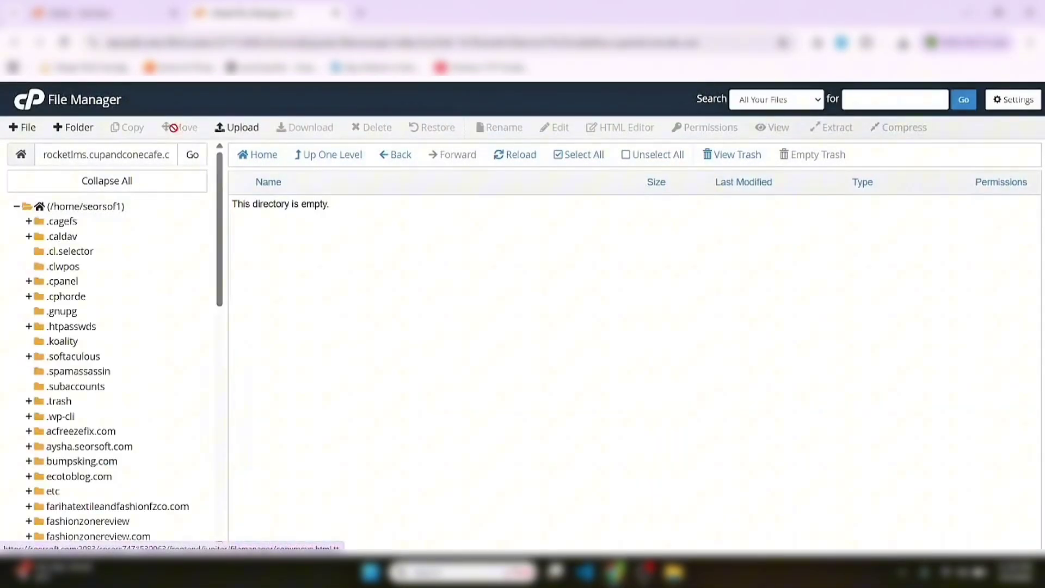
{"action": "left_click", "coordinate": [313, 158]}
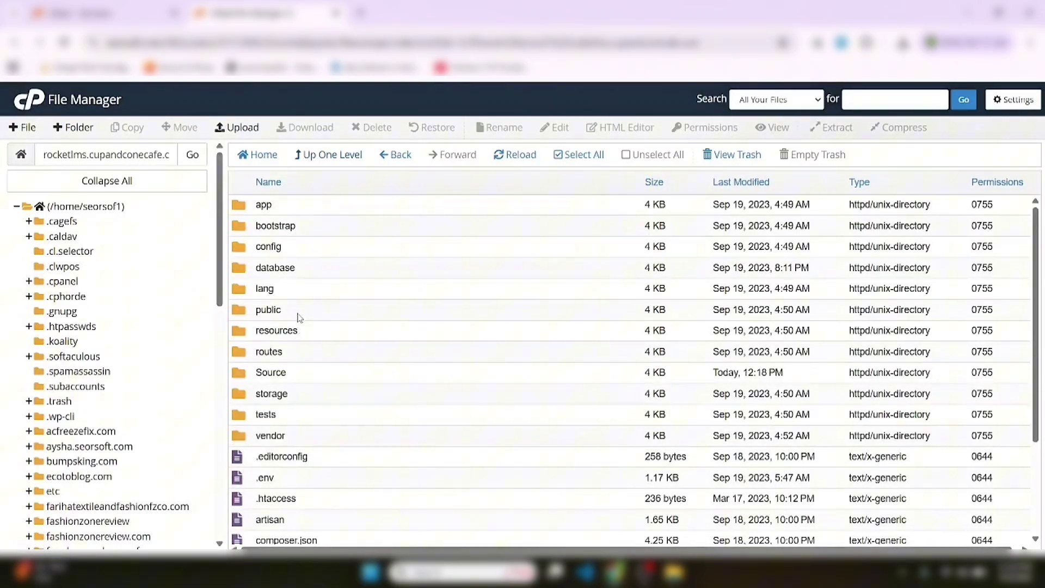
{"action": "left_click", "coordinate": [302, 376]}
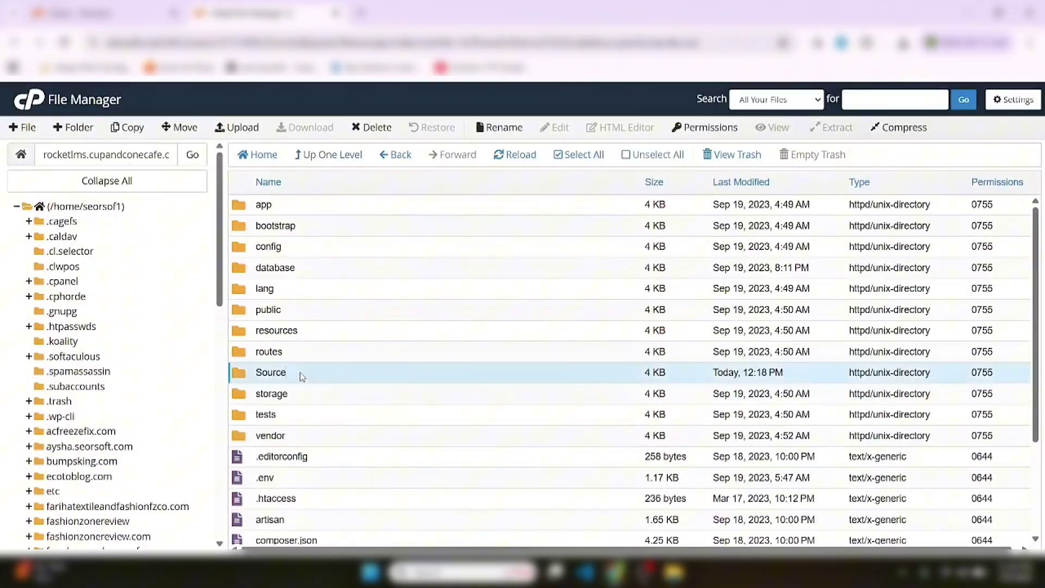
{"action": "key", "text": "Delete"}
{"action": "key", "text": "Return"}
Load the site domain in a new tab, read the SQLSTATE[28000] access-denied error, and return to File Manager
{"action": "triple_click", "coordinate": [124, 154]}
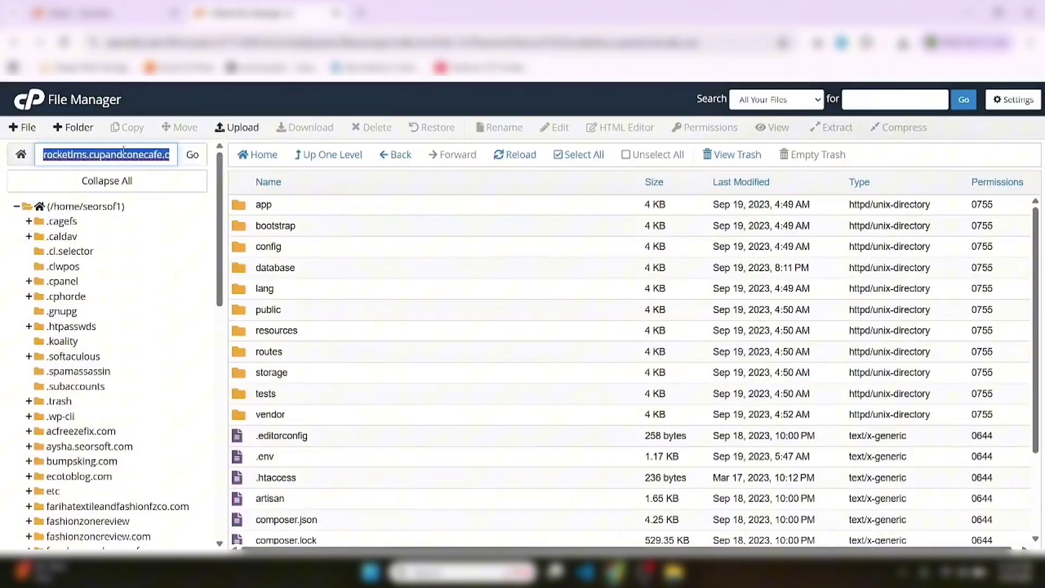
{"action": "right_click", "coordinate": [124, 154]}
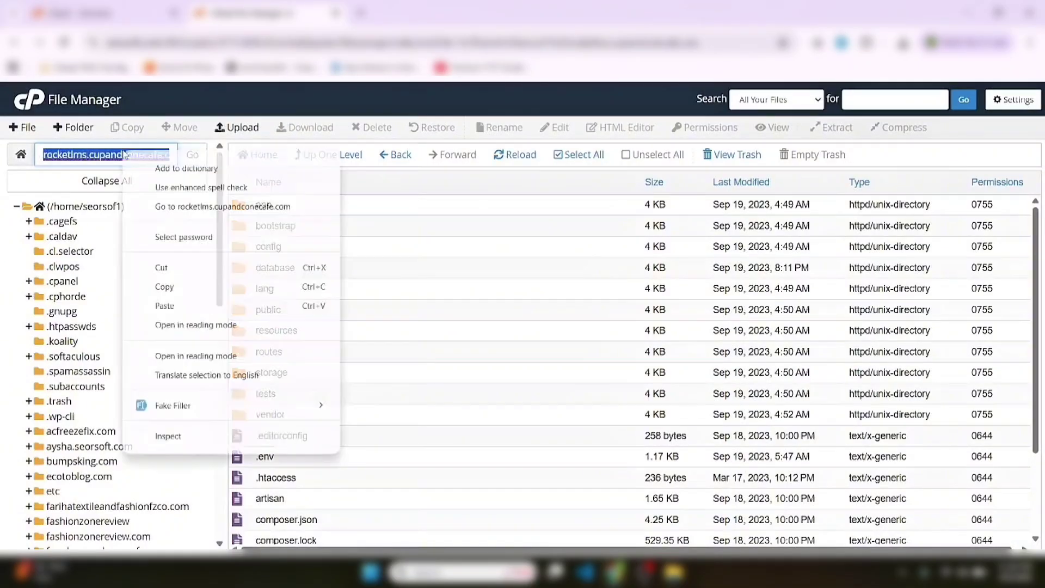
{"action": "left_click", "coordinate": [244, 207]}
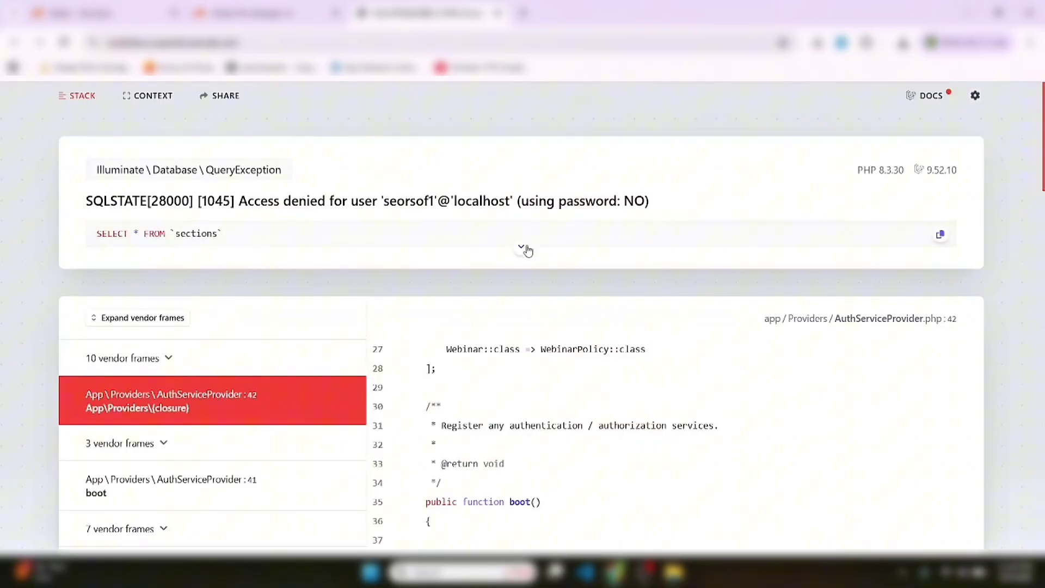
{"action": "left_click", "coordinate": [521, 248]}
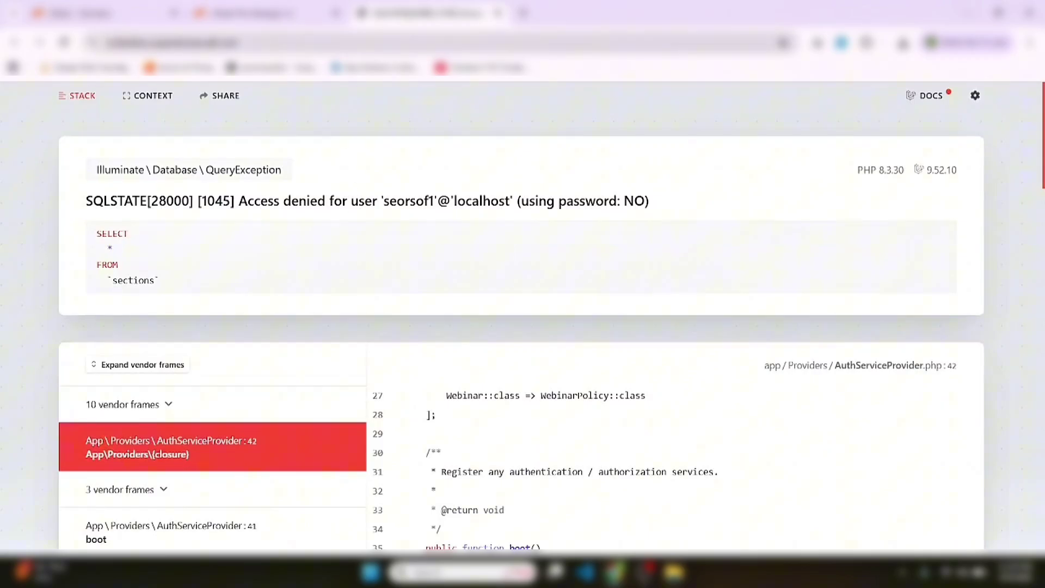
{"action": "left_click", "coordinate": [256, 13]}
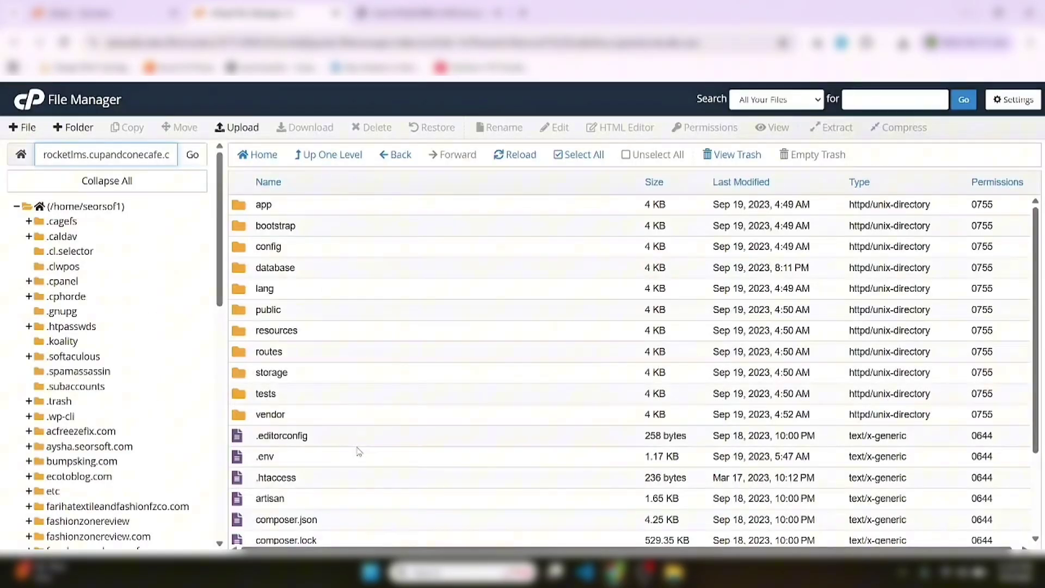
{"action": "left_click", "coordinate": [325, 466]}
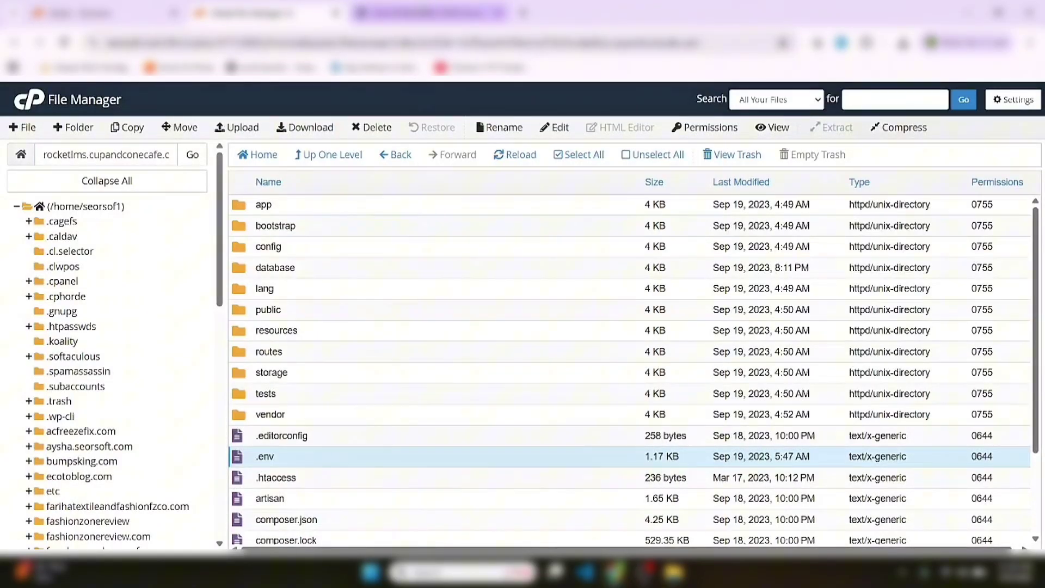
{"action": "left_click", "coordinate": [424, 13]}
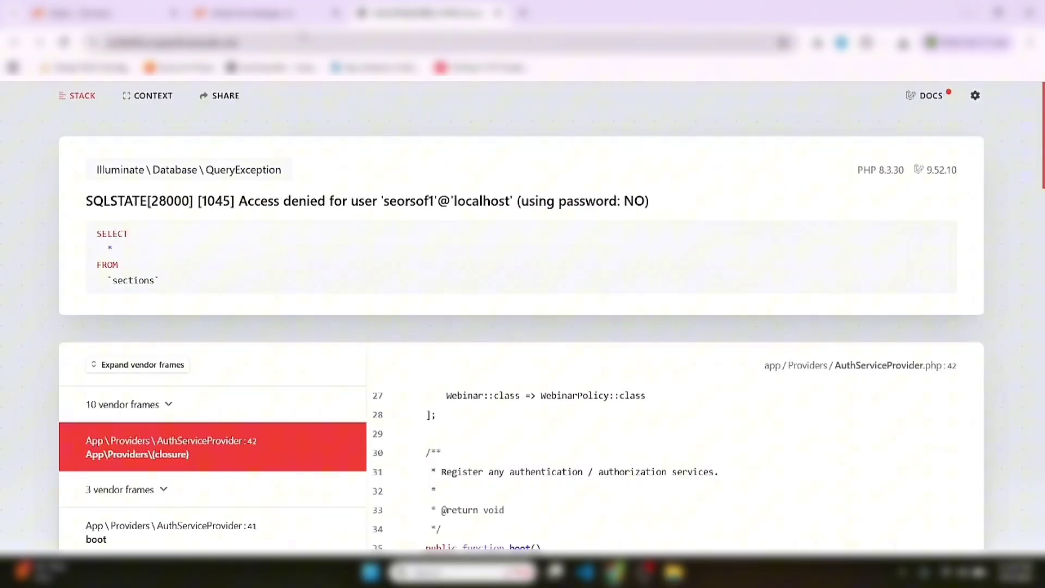
{"action": "left_click", "coordinate": [285, 16]}
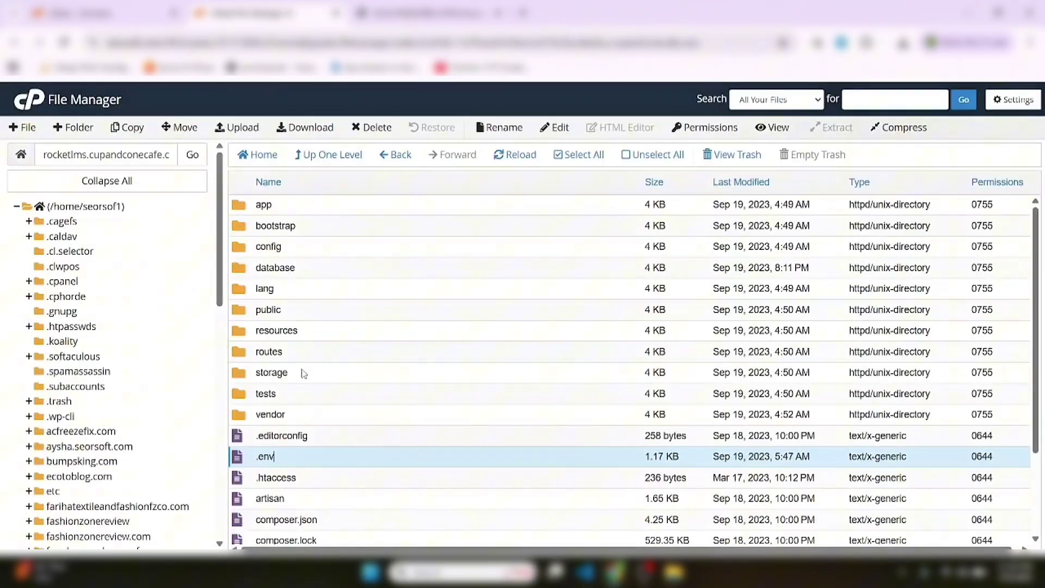
{"action": "right_click", "coordinate": [290, 462]}
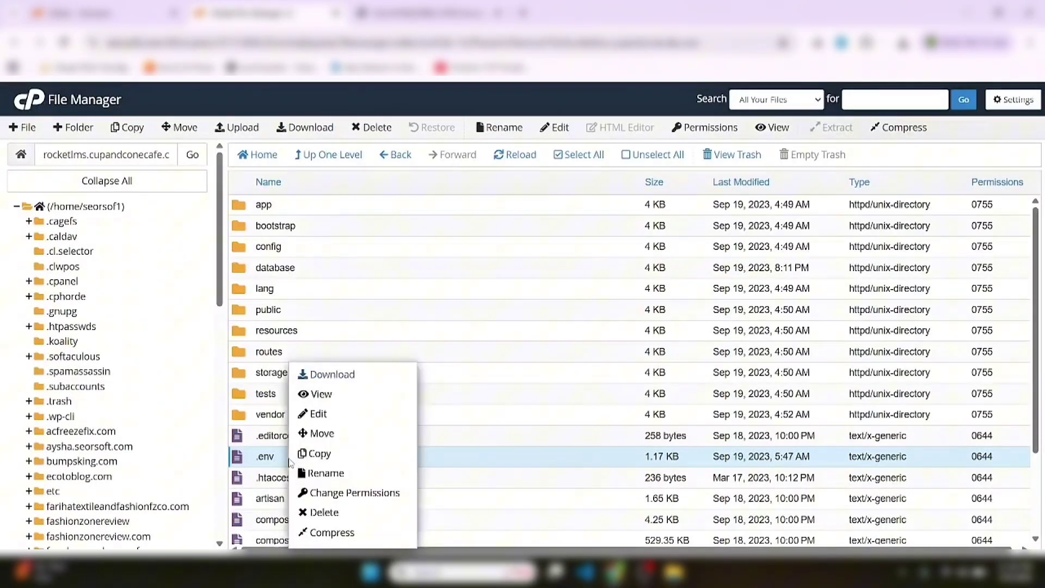
{"action": "left_click", "coordinate": [314, 418]}
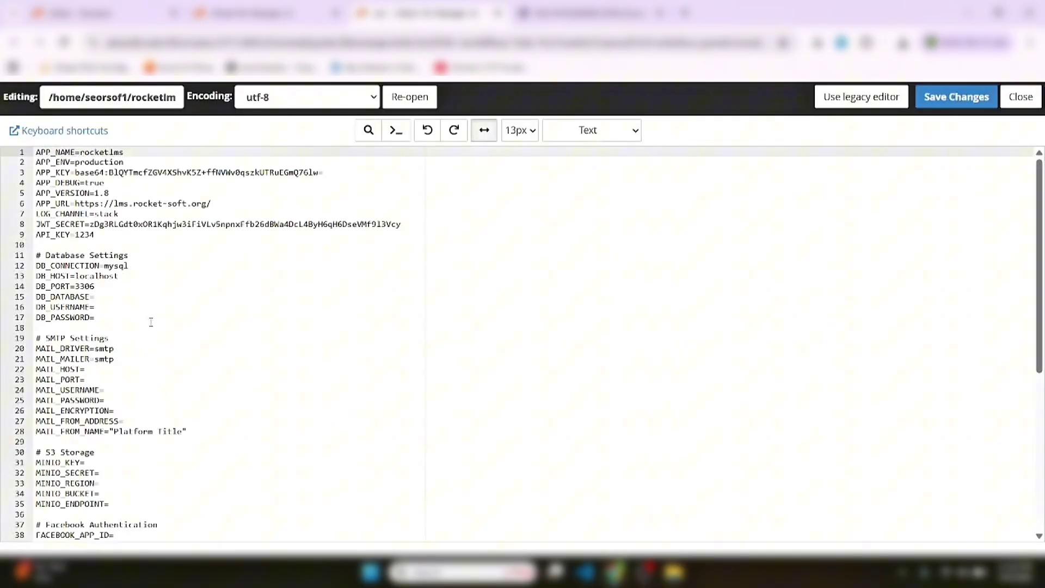
{"action": "left_click", "coordinate": [145, 310]}
{"action": "left_click", "coordinate": [141, 290]}
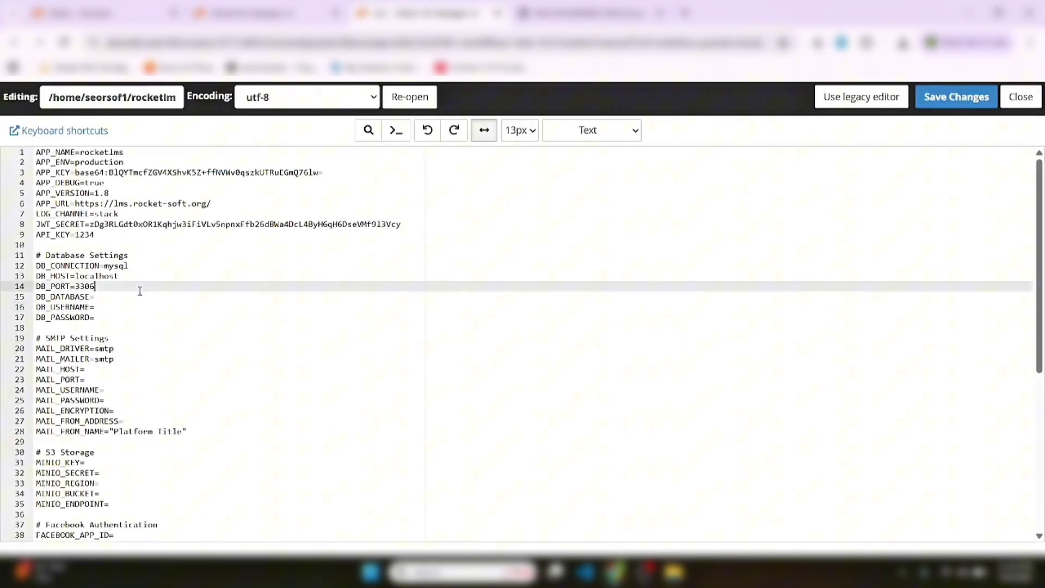
{"action": "left_click", "coordinate": [126, 304]}
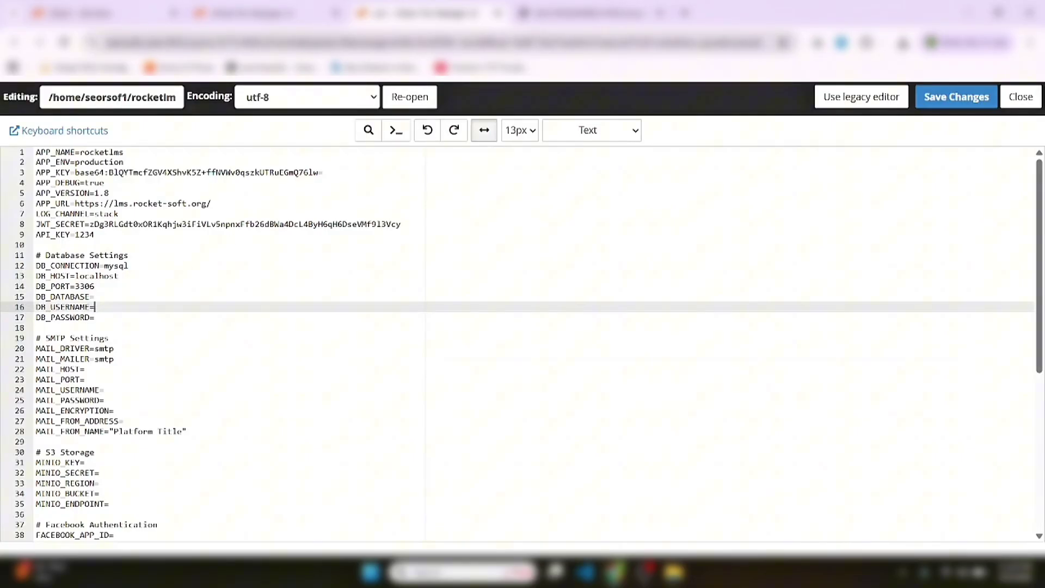
{"action": "left_click", "coordinate": [498, 13]}
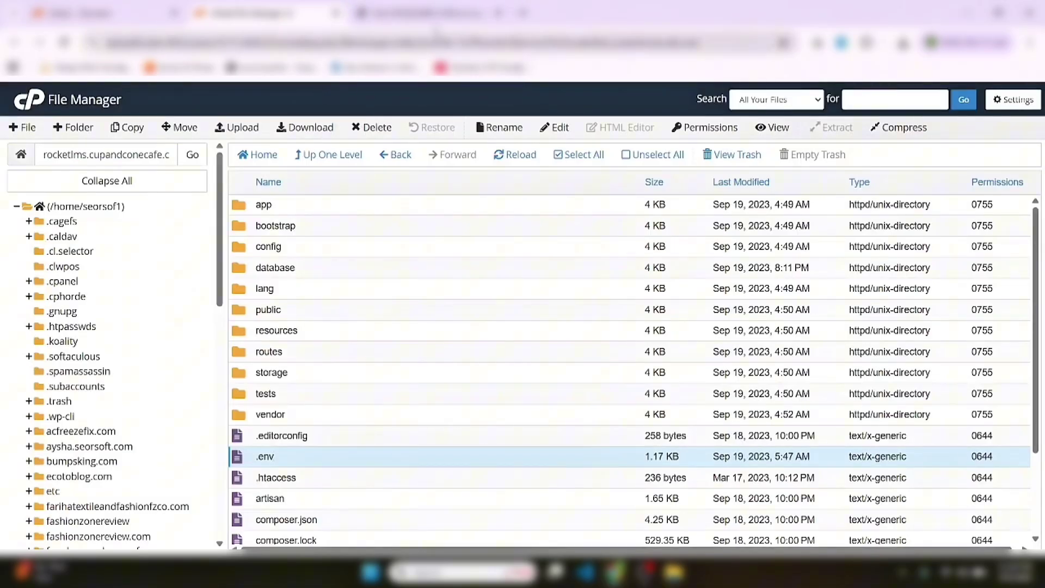
{"action": "left_click", "coordinate": [430, 13]}
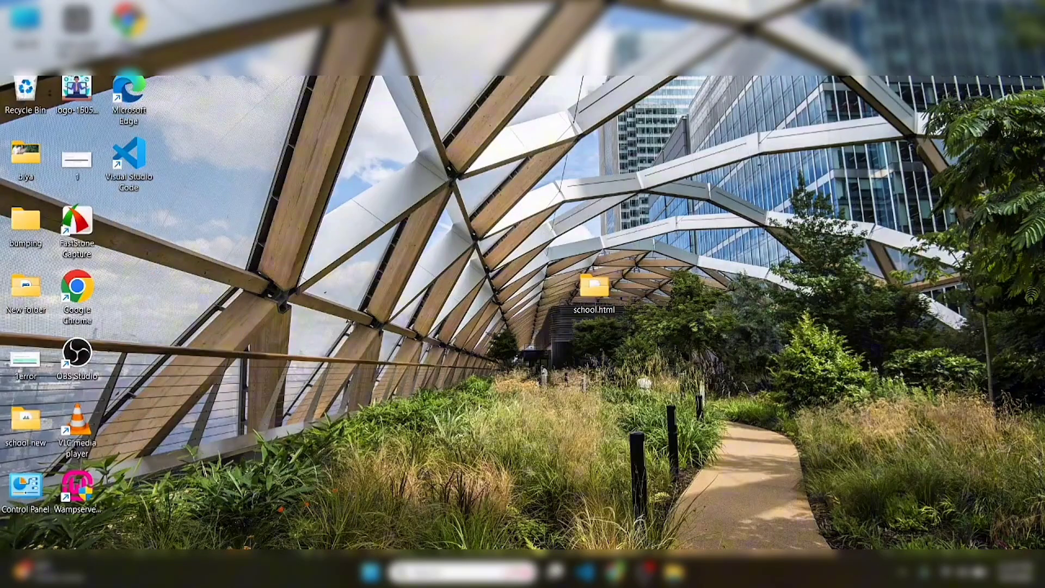
Extract the Rocket LMS archive in Downloads into a Rocket LMS folder
{"action": "double_click", "coordinate": [25, 21]}
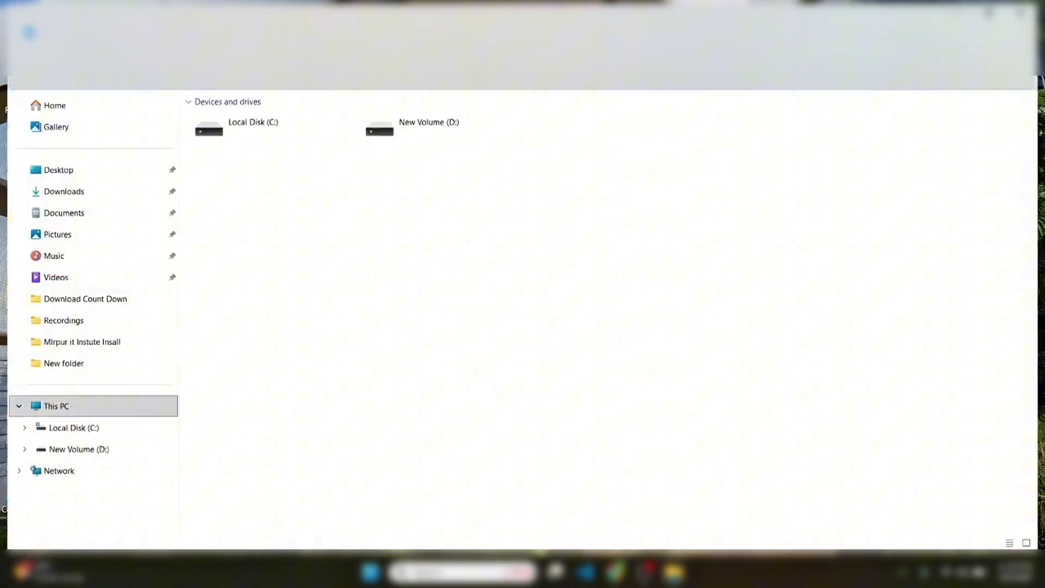
{"action": "left_click", "coordinate": [81, 191]}
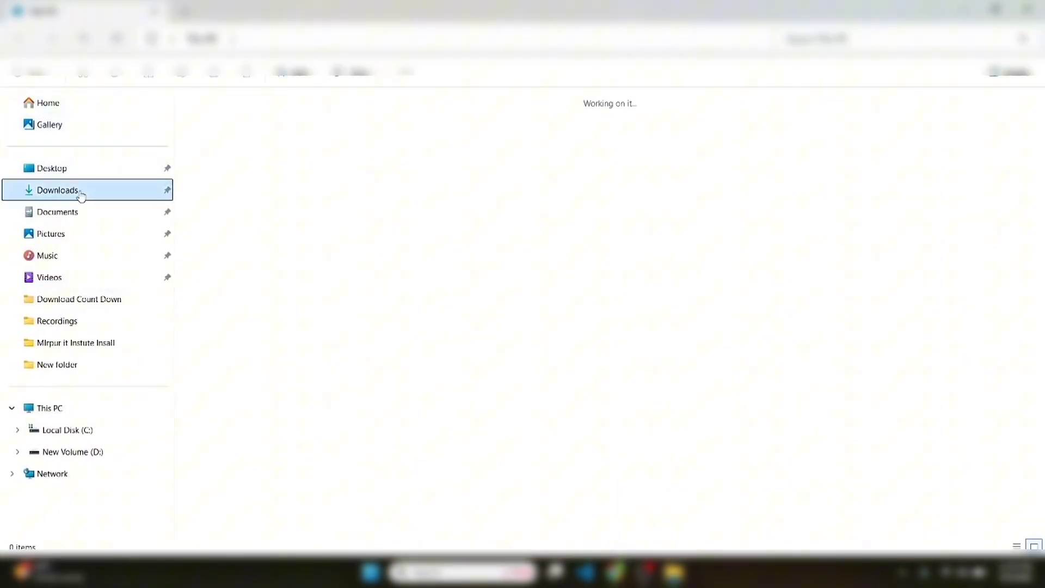
{"action": "left_click", "coordinate": [246, 146]}
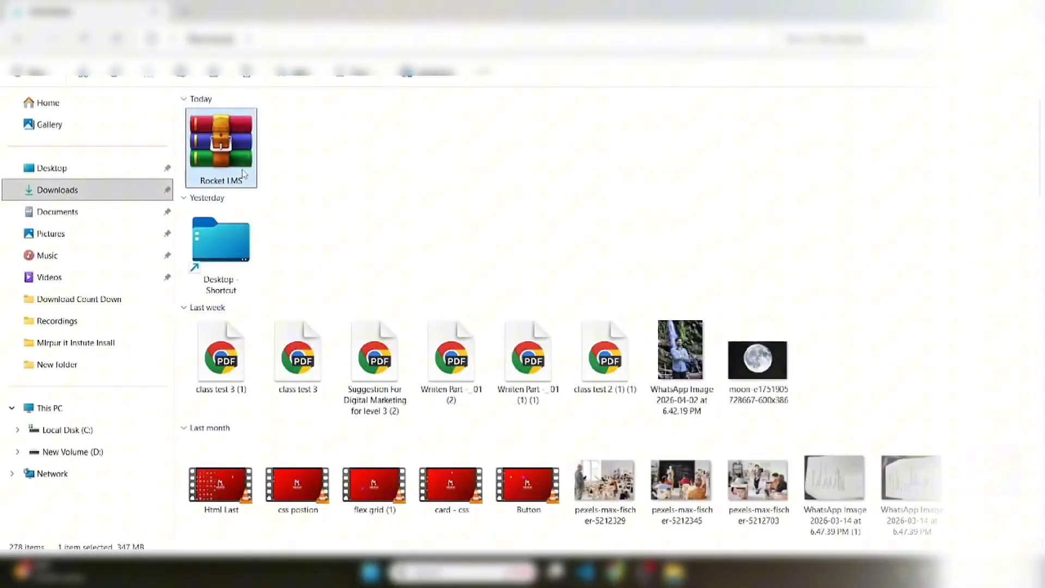
{"action": "right_click", "coordinate": [243, 173]}
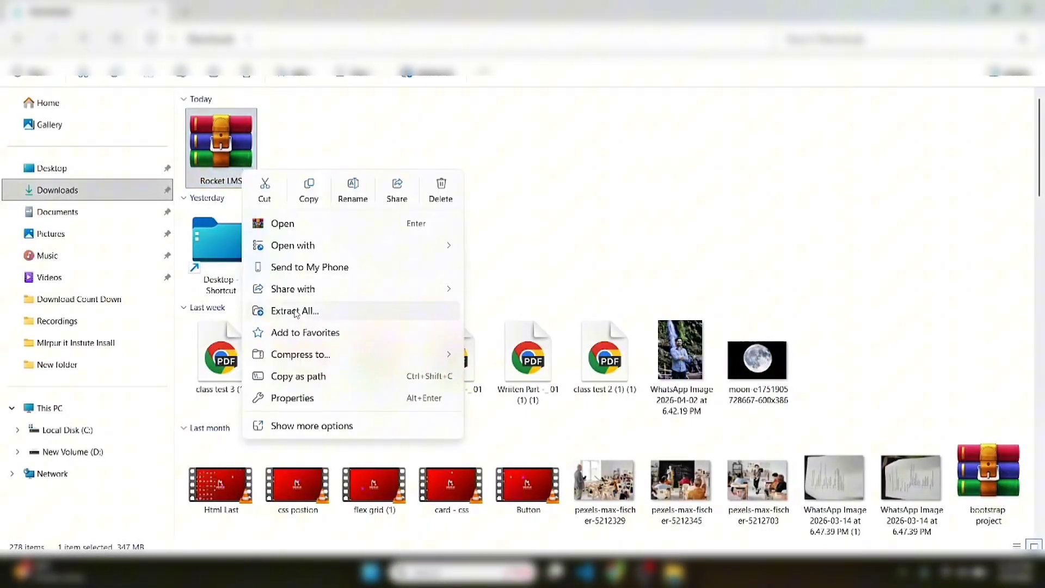
{"action": "left_click", "coordinate": [307, 314]}
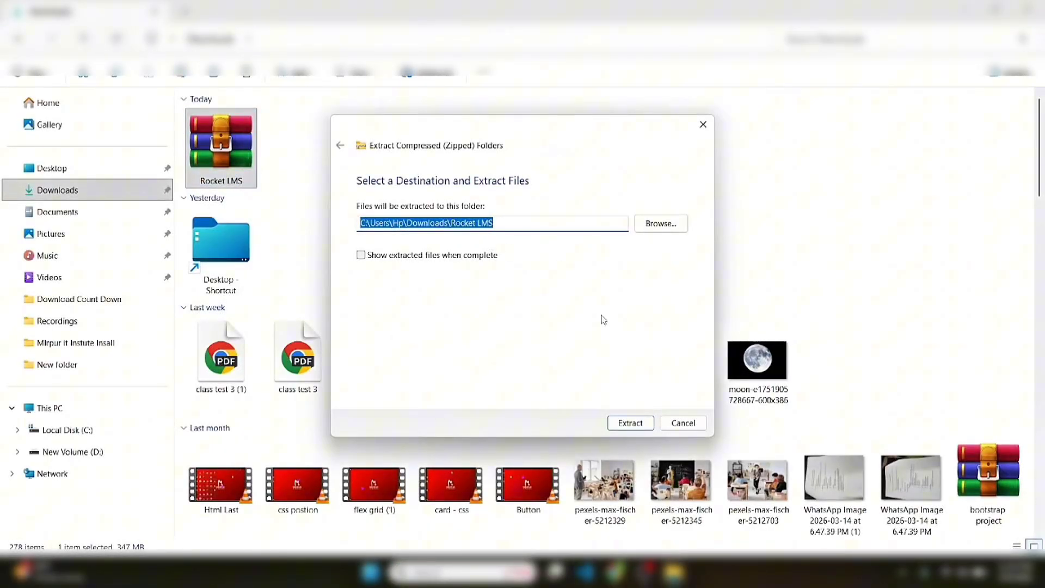
{"action": "left_click", "coordinate": [631, 423]}
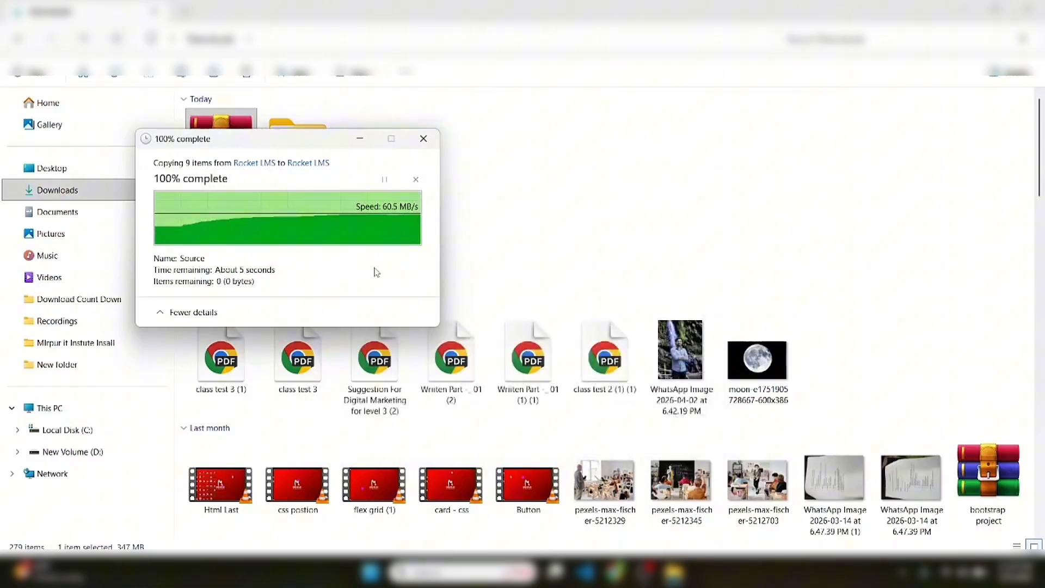
Browse to the extracted Databases folder holding demo_db and empty_db, then return to Chrome
{"action": "double_click", "coordinate": [305, 141]}
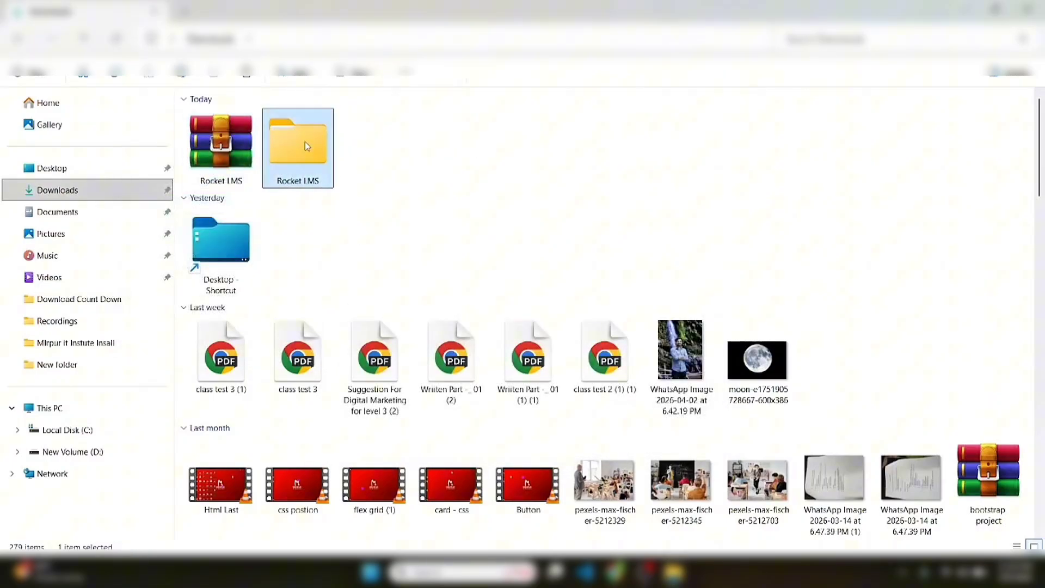
{"action": "double_click", "coordinate": [290, 139]}
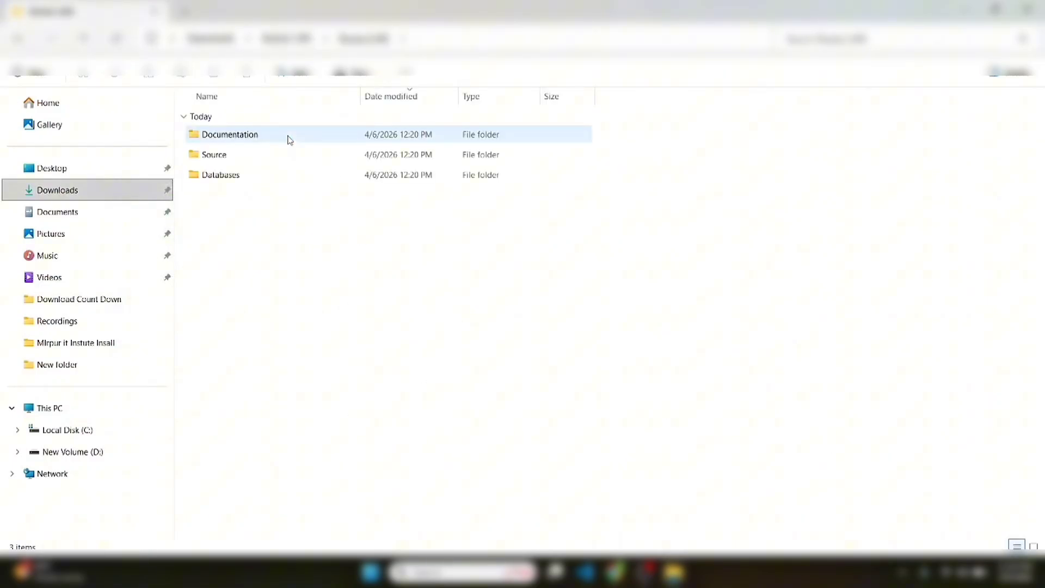
{"action": "left_click", "coordinate": [233, 174]}
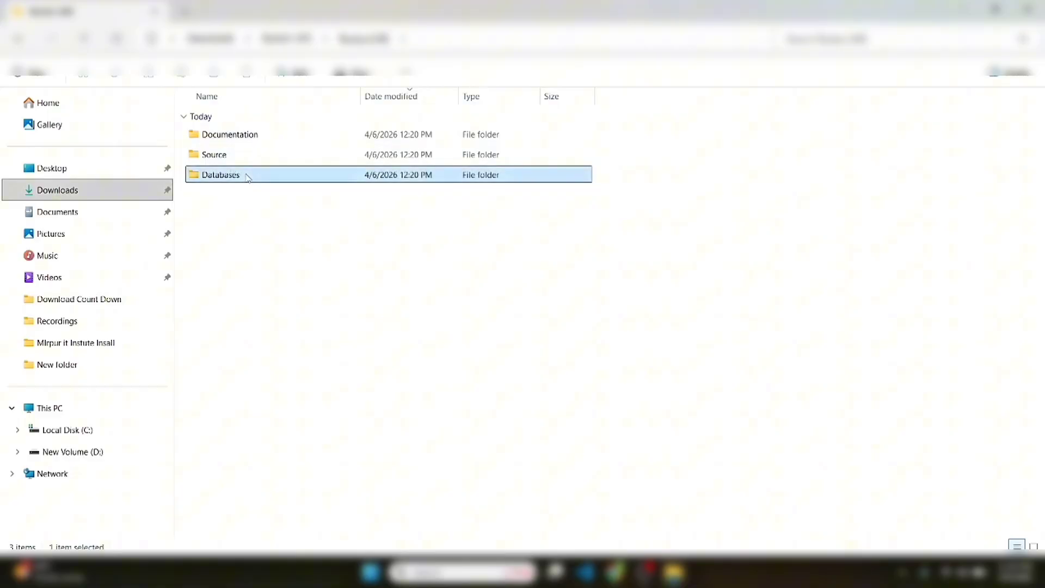
{"action": "double_click", "coordinate": [246, 176]}
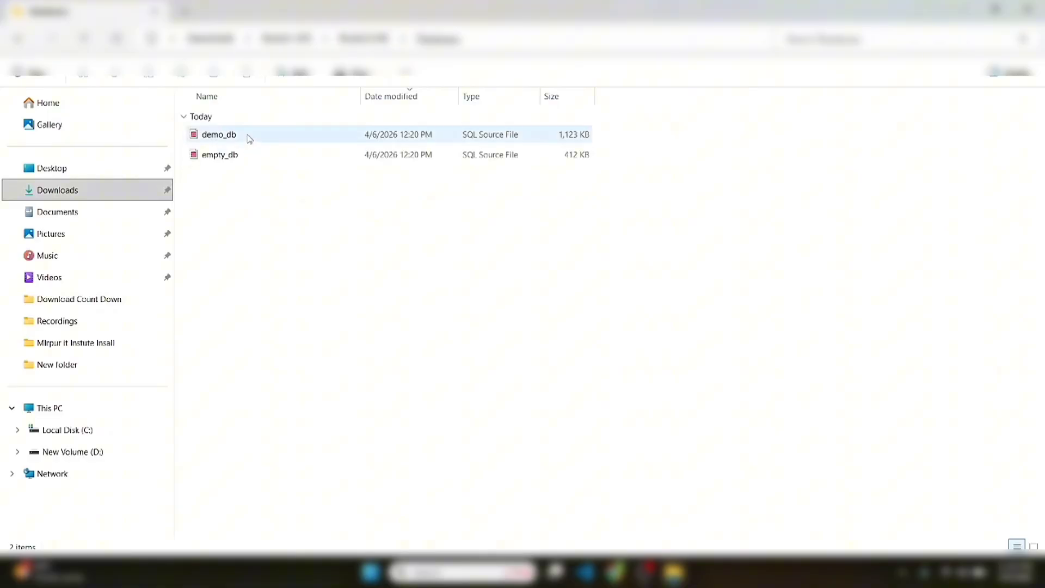
{"action": "left_click", "coordinate": [249, 138]}
{"action": "left_click", "coordinate": [265, 213]}
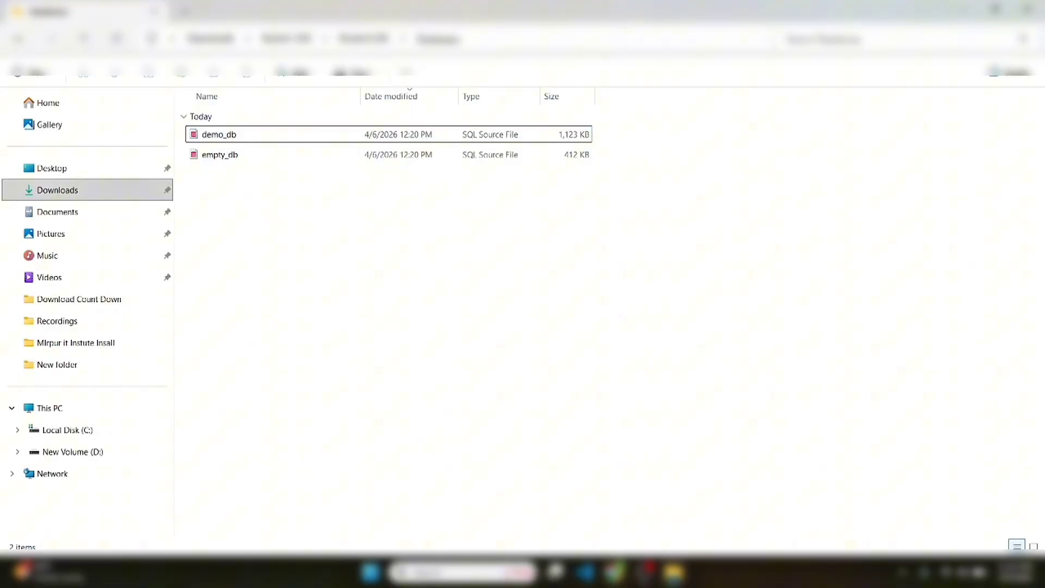
{"action": "left_click", "coordinate": [615, 571]}
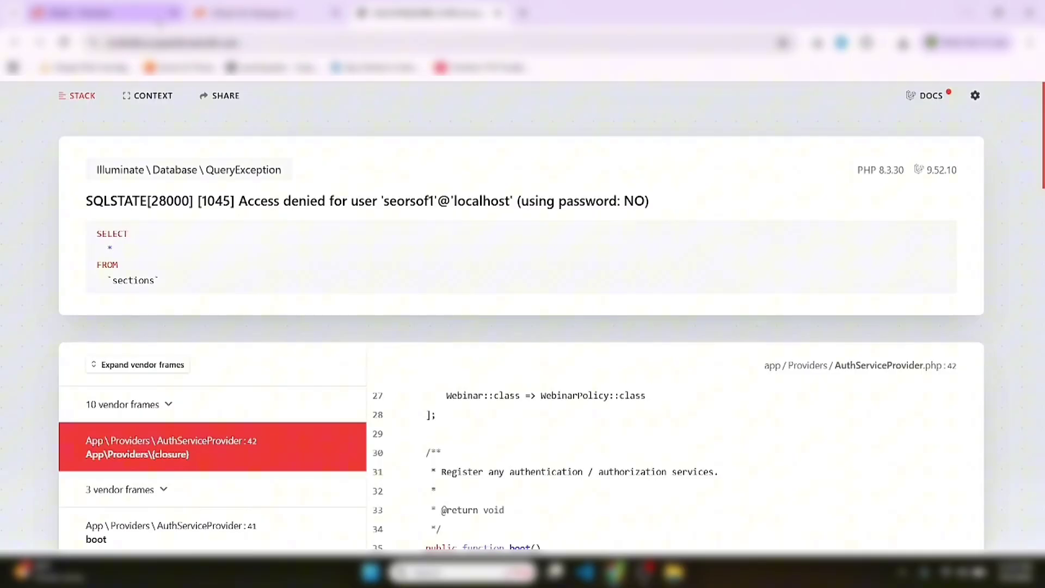
Back in cPanel, search the tools for 'data'
{"action": "left_click", "coordinate": [244, 13]}
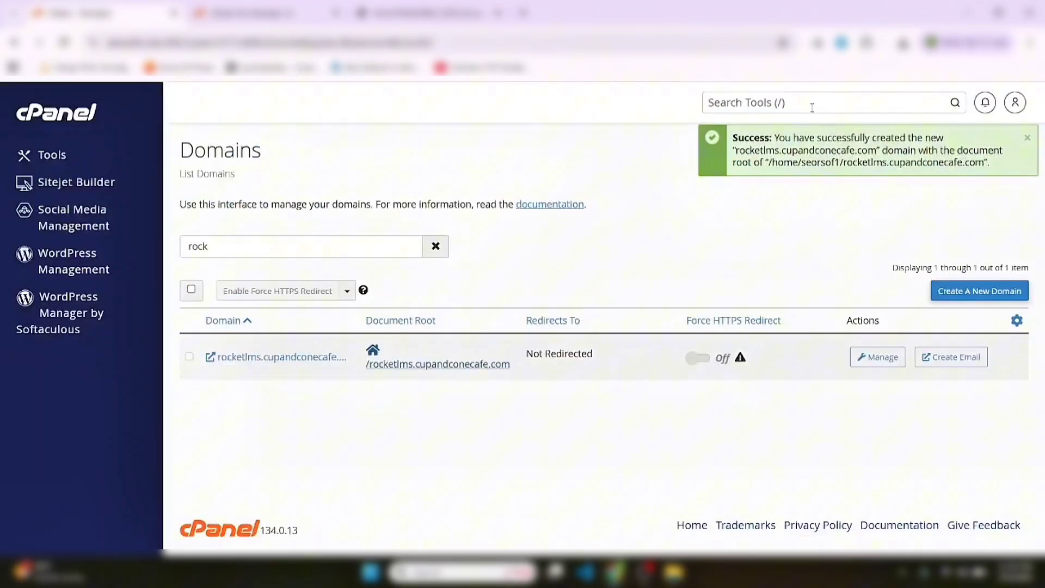
{"action": "left_click", "coordinate": [812, 107]}
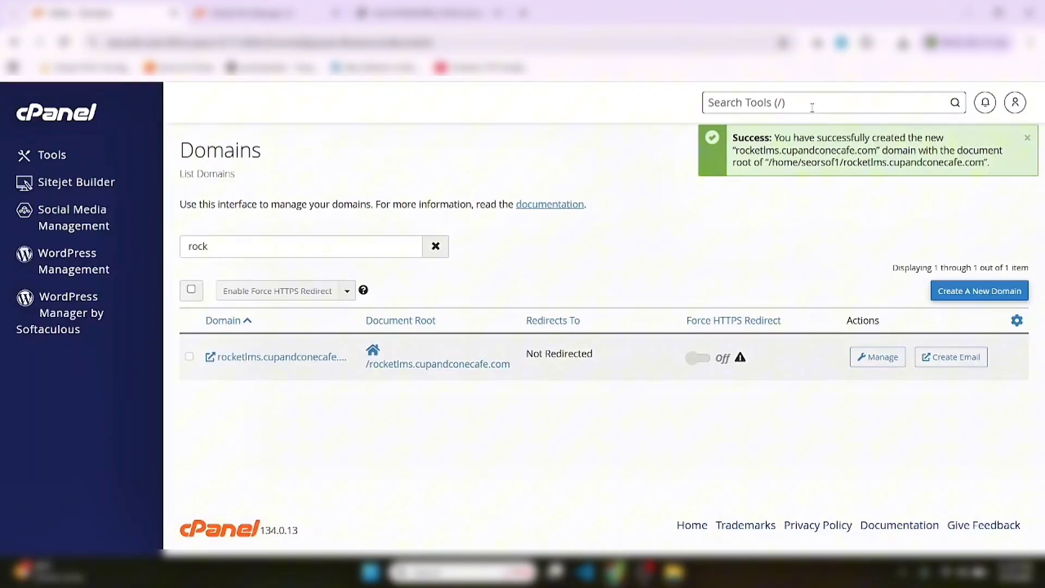
{"action": "type", "text": "data"}
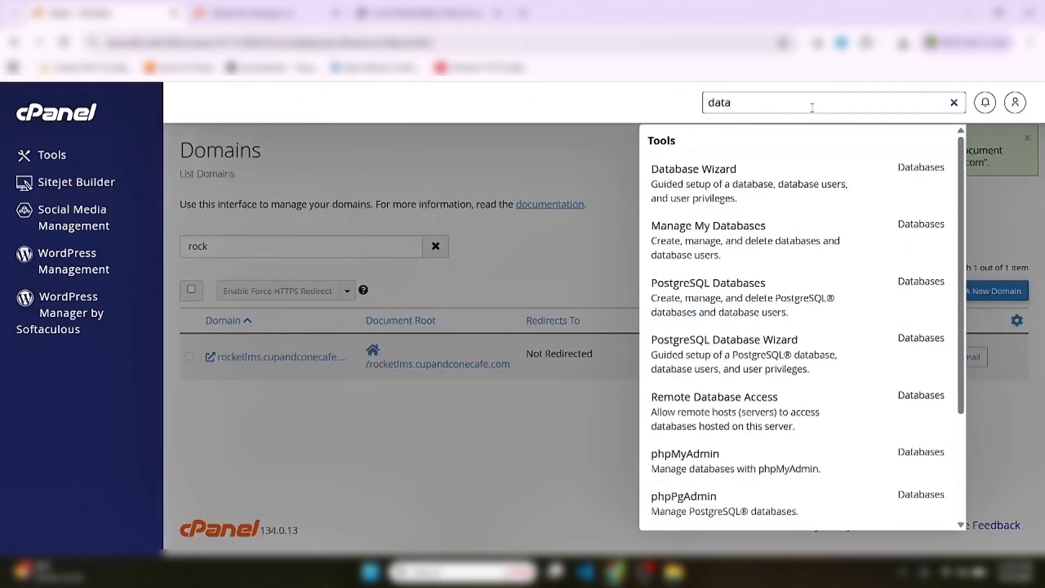
In the Database Wizard, create a new database named rocketlms and proceed to Step 2
{"action": "left_click", "coordinate": [720, 186]}
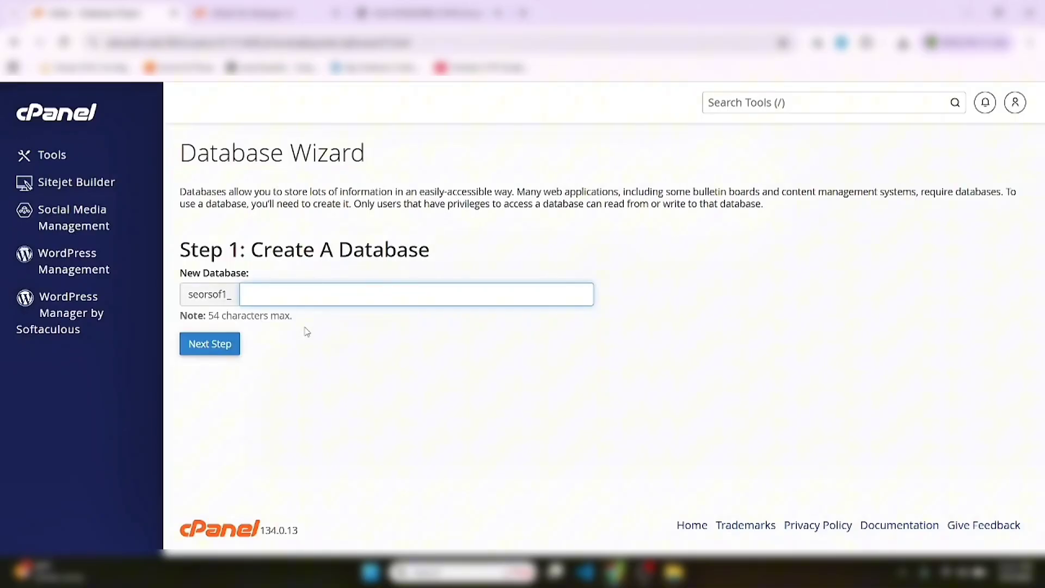
{"action": "left_click", "coordinate": [352, 349]}
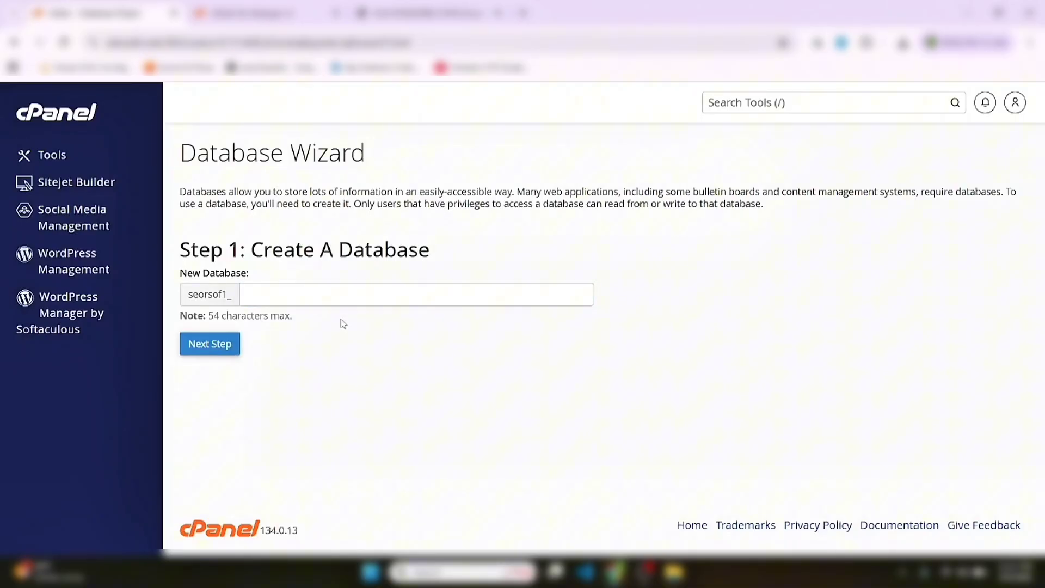
{"action": "left_click", "coordinate": [341, 296]}
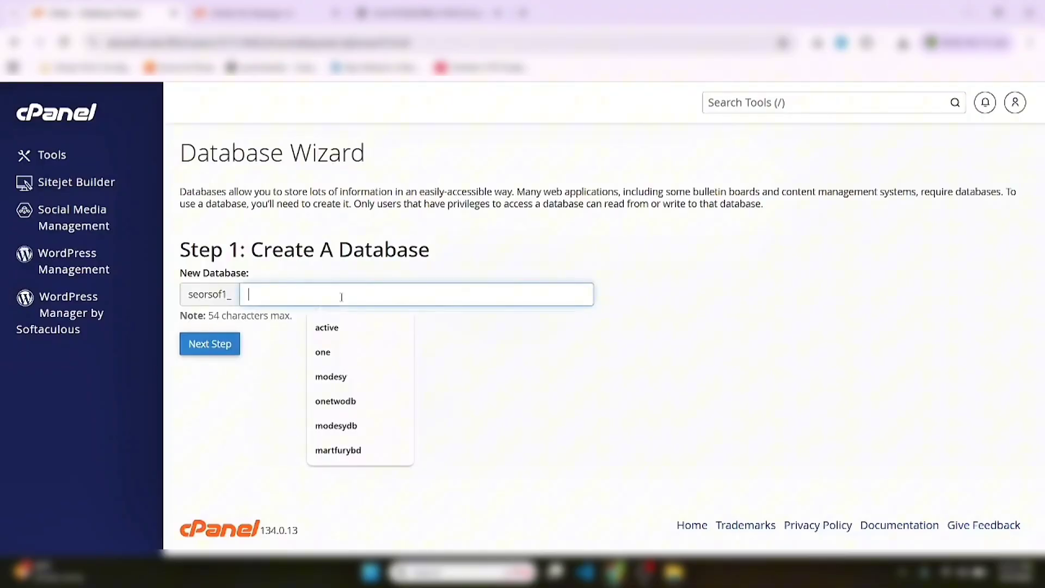
{"action": "type", "text": "rocketlms"}
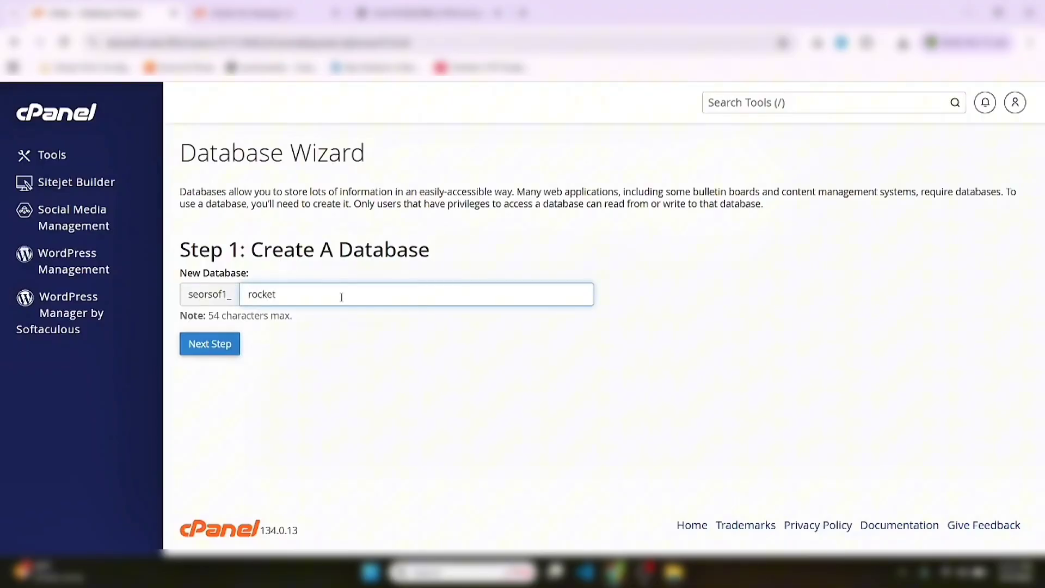
{"action": "left_click", "coordinate": [210, 351]}
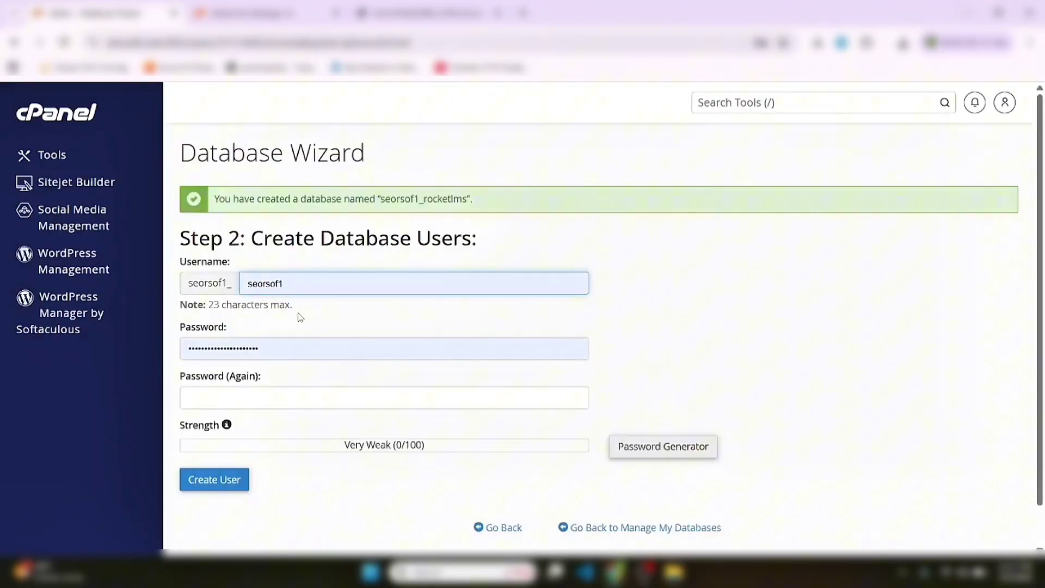
Create database user rocketlms with a copied, strong generated password
{"action": "double_click", "coordinate": [314, 292]}
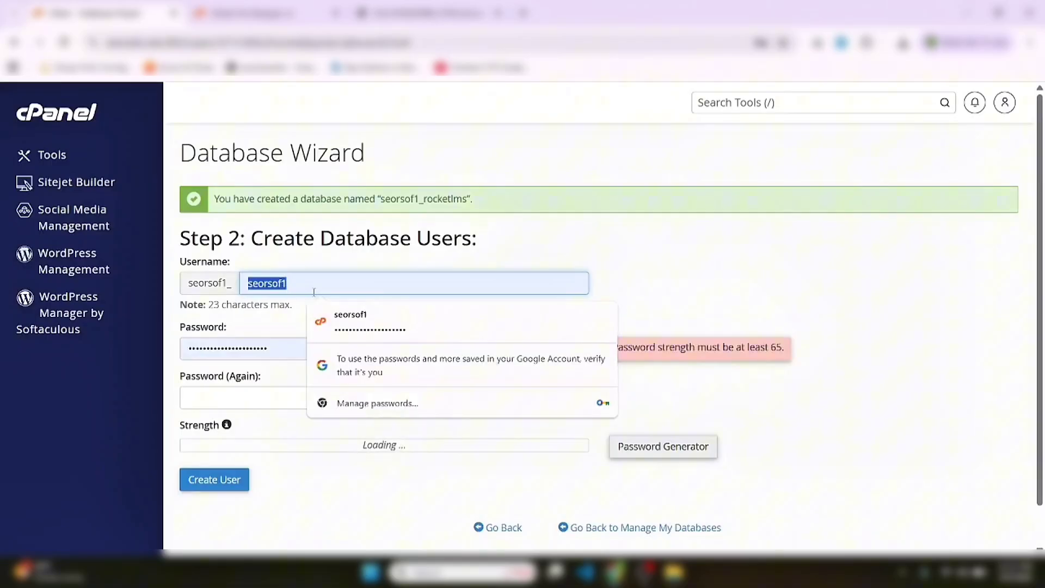
{"action": "key", "text": "BackSpace"}
{"action": "type", "text": "rocket"}
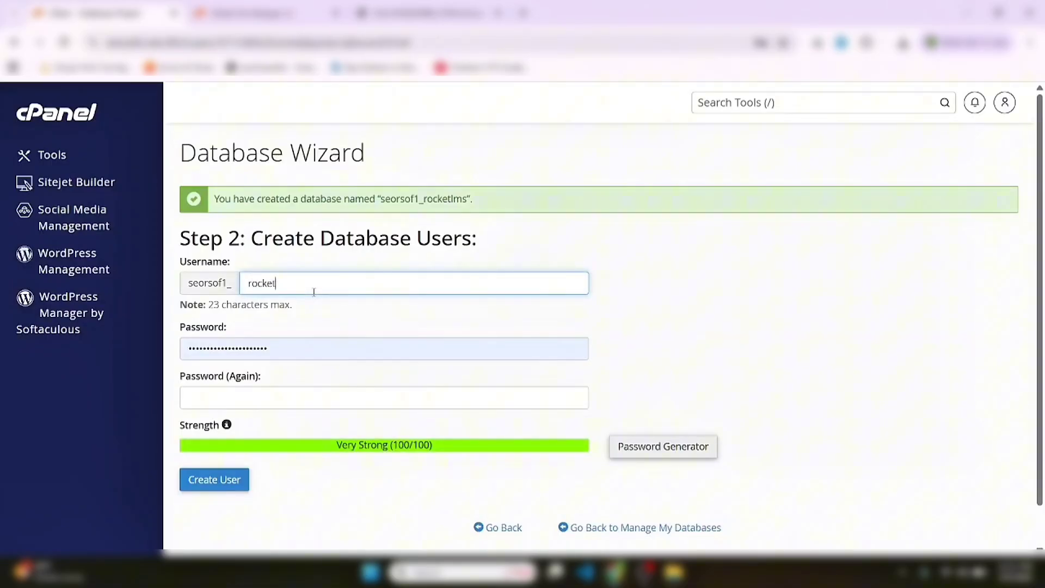
{"action": "type", "text": "lms"}
{"action": "left_click", "coordinate": [656, 462]}
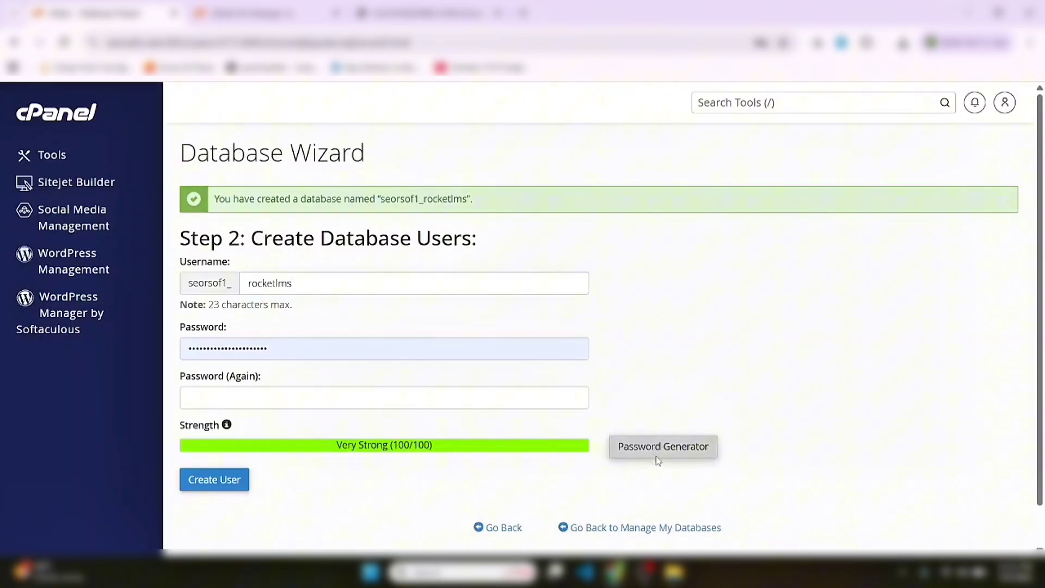
{"action": "left_click", "coordinate": [483, 309]}
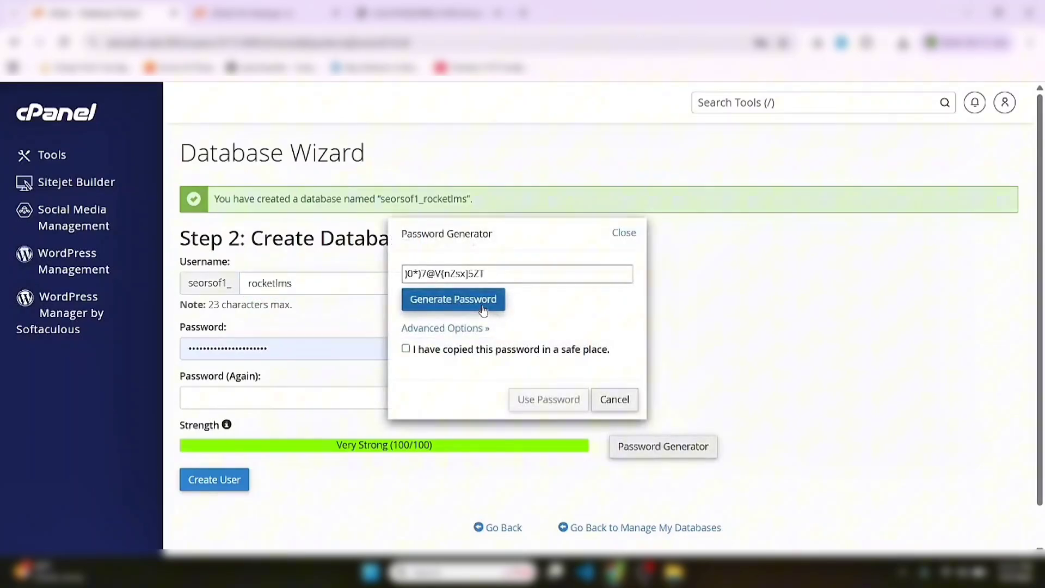
{"action": "left_click", "coordinate": [483, 310]}
{"action": "left_click", "coordinate": [483, 311]}
{"action": "left_click", "coordinate": [483, 311]}
{"action": "triple_click", "coordinate": [495, 275]}
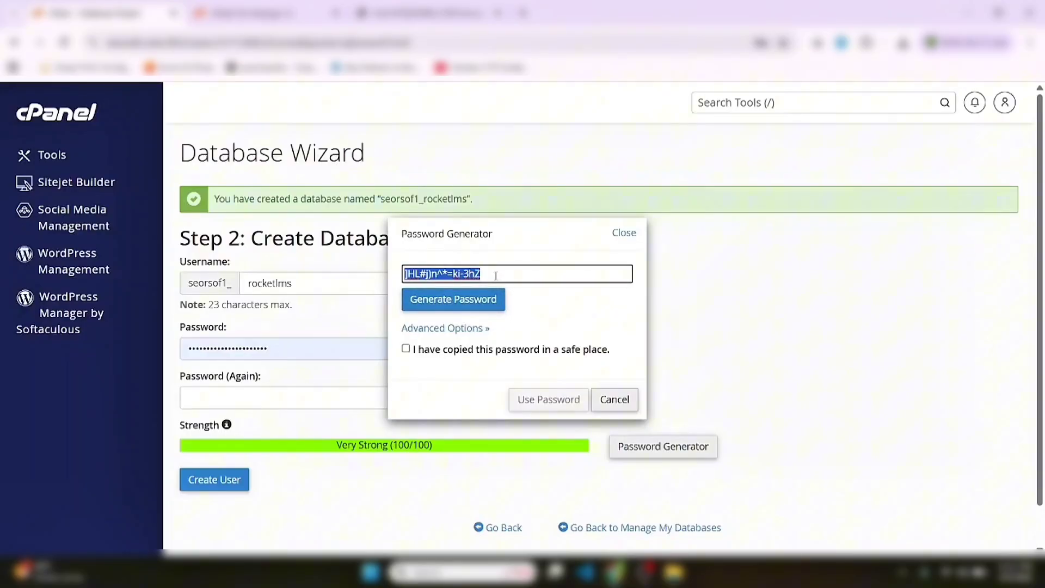
{"action": "left_click", "coordinate": [470, 355]}
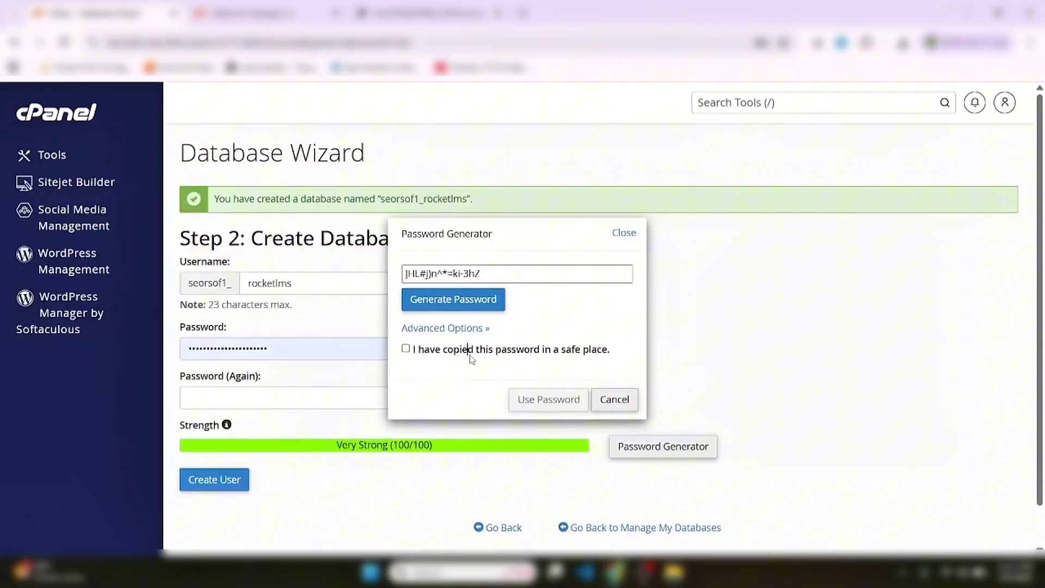
{"action": "left_click", "coordinate": [471, 357]}
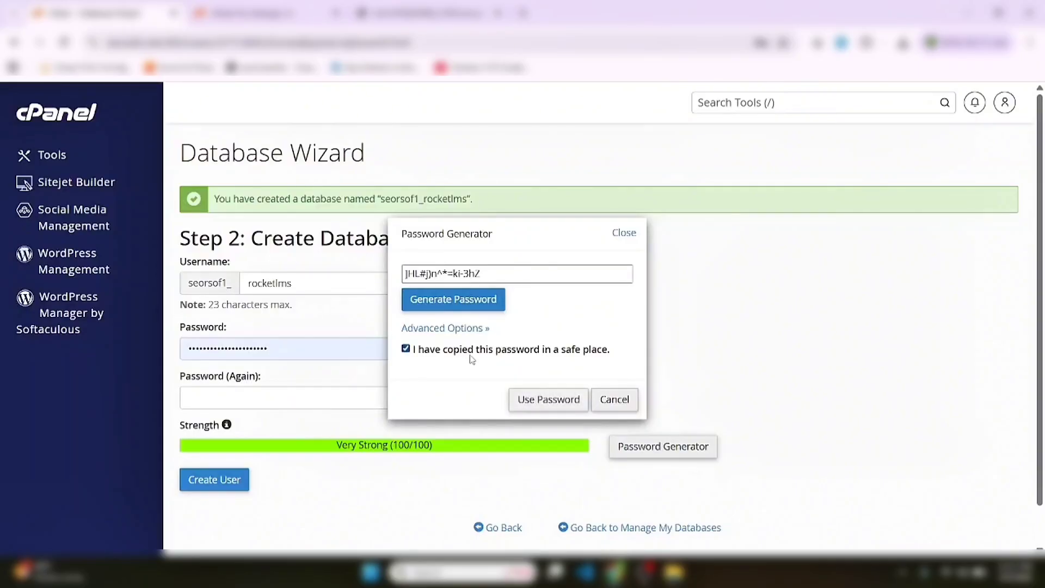
{"action": "left_click", "coordinate": [549, 401]}
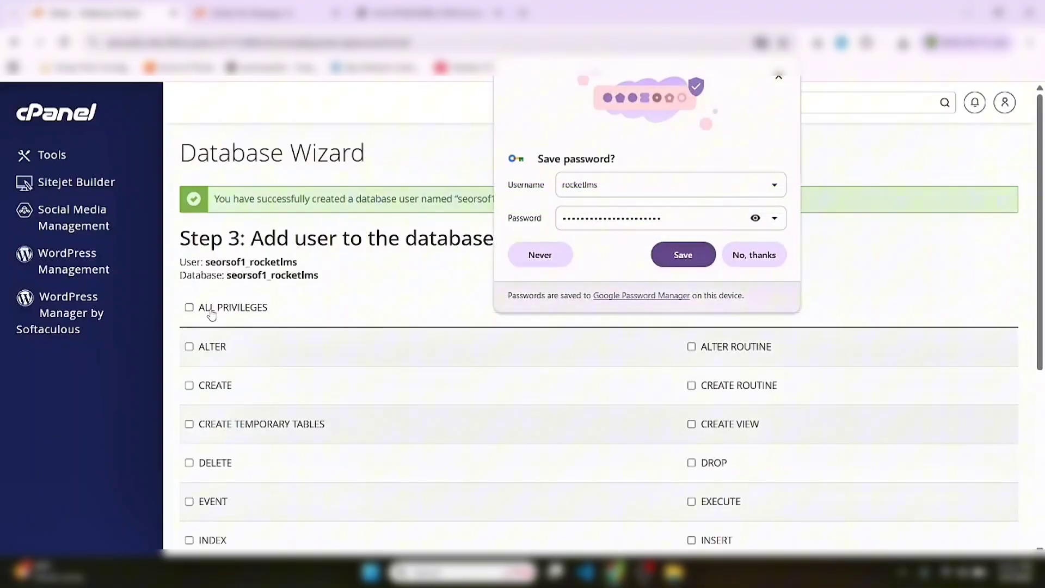
Grant the user ALL PRIVILEGES on seorsof1_rocketlms and save the changes
{"action": "left_click", "coordinate": [211, 311]}
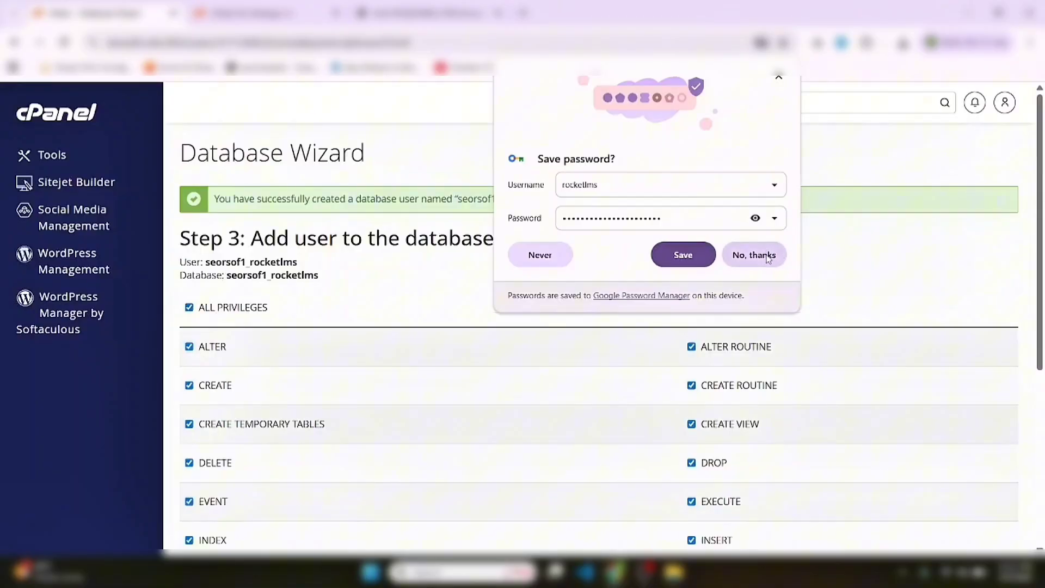
{"action": "left_click", "coordinate": [741, 259]}
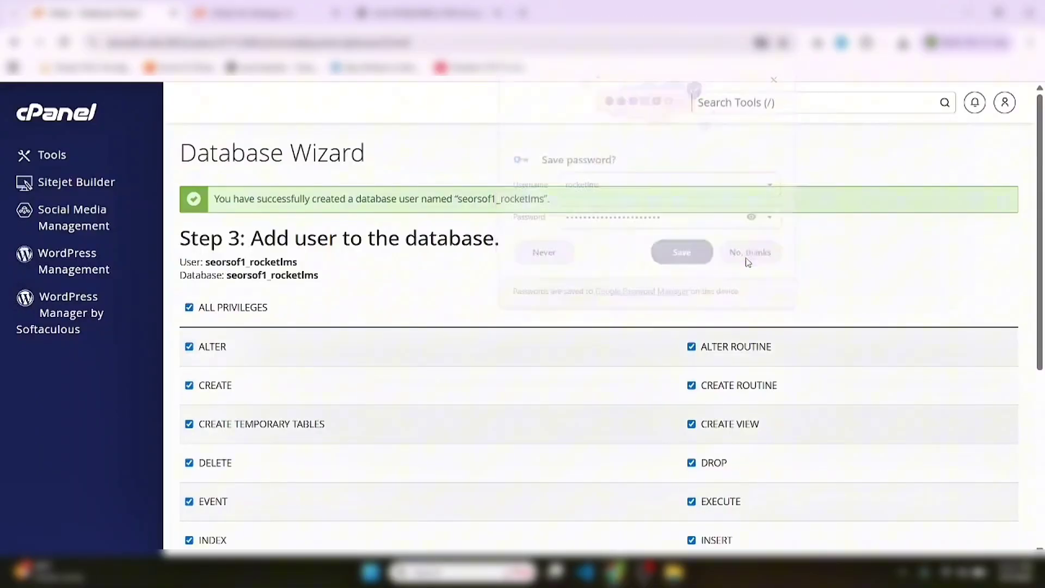
{"action": "scroll", "coordinate": [1042, 407], "scroll_direction": "down", "scroll_amount": 5}
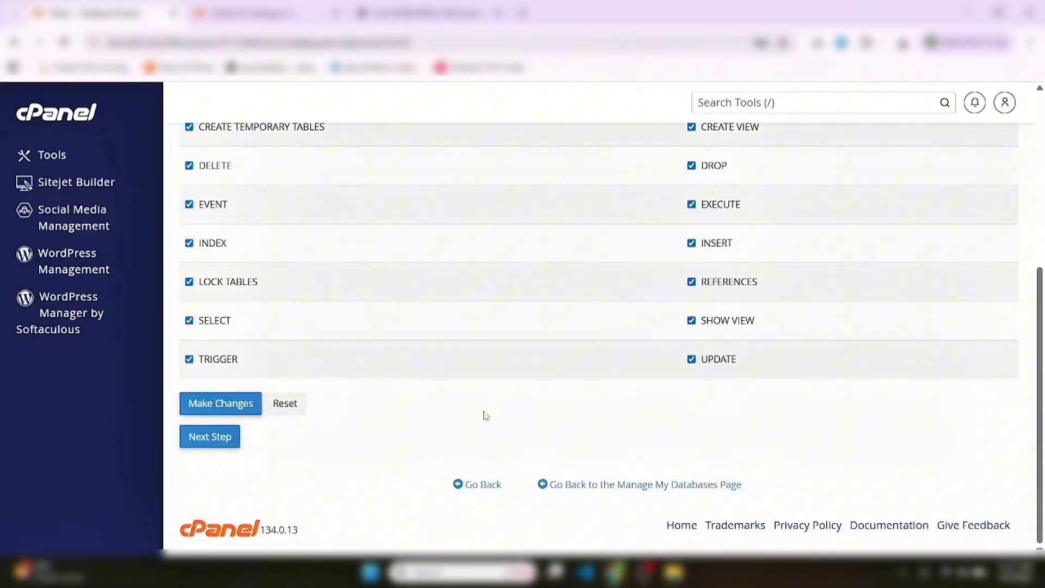
{"action": "left_click", "coordinate": [215, 407]}
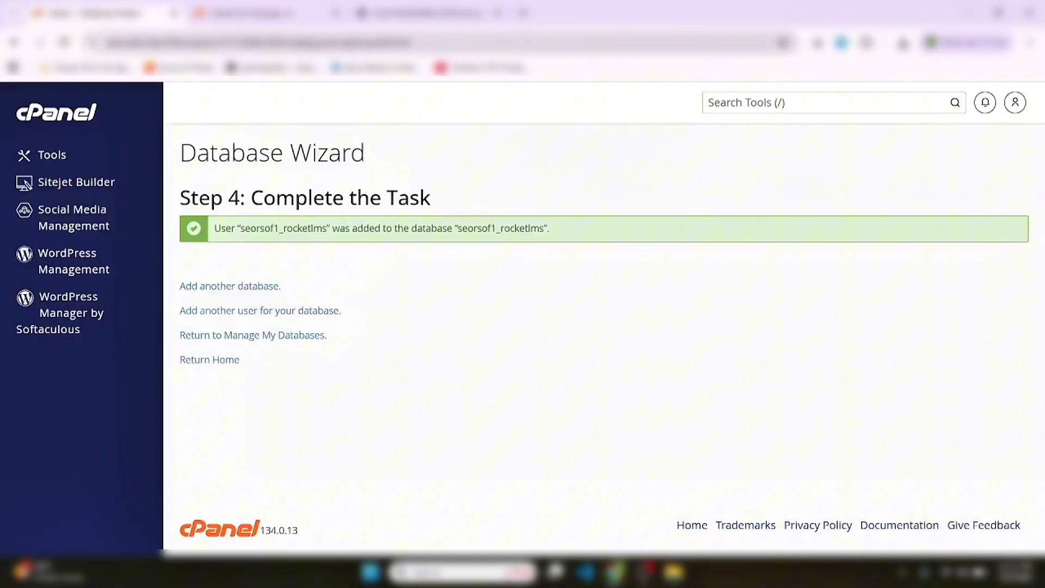
Open .env in File Manager for editing and paste the generated password into DB_PASSWORD
{"action": "left_click", "coordinate": [270, 15]}
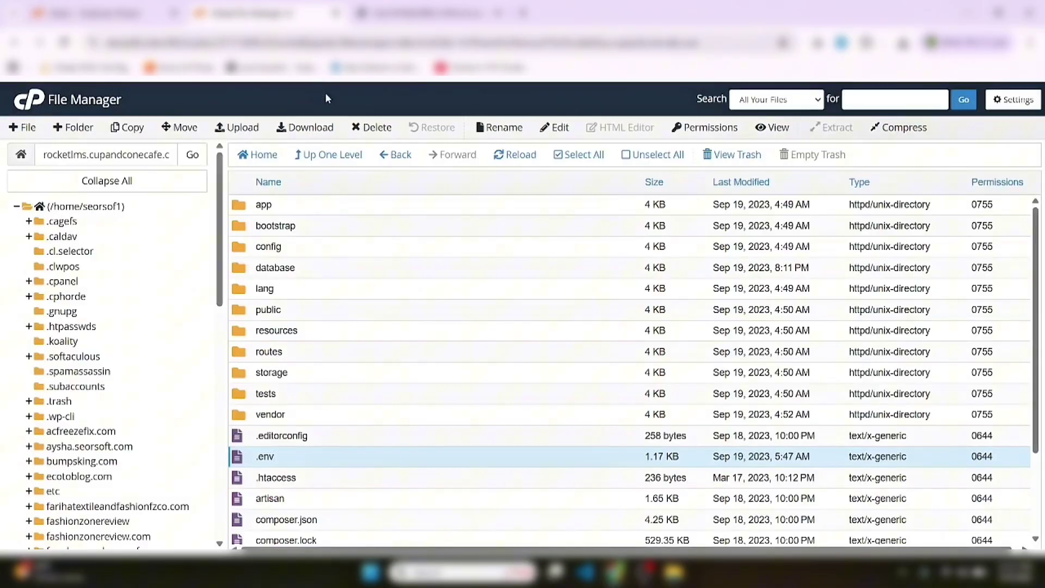
{"action": "right_click", "coordinate": [314, 462]}
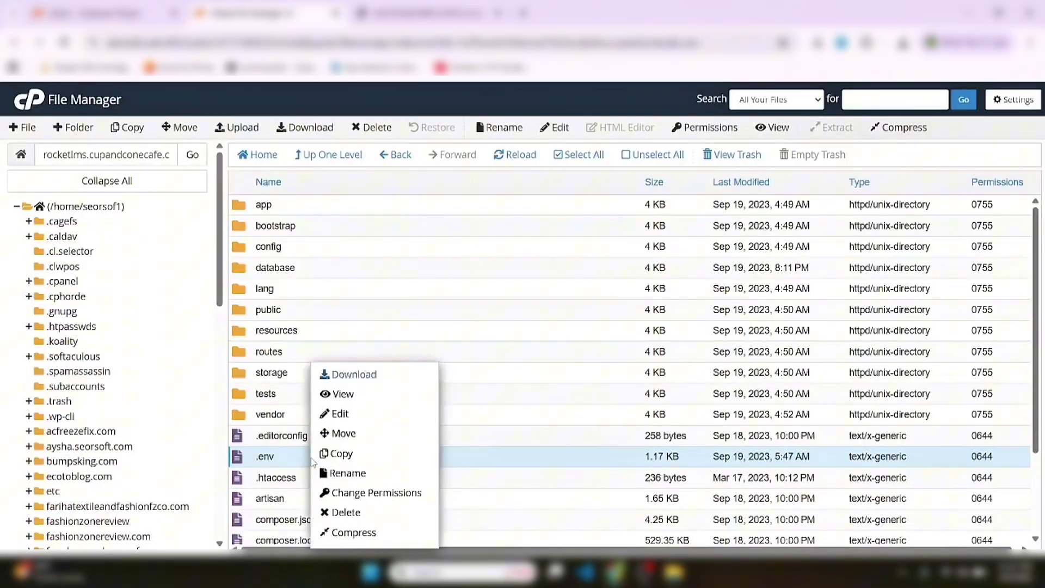
{"action": "left_click", "coordinate": [354, 415]}
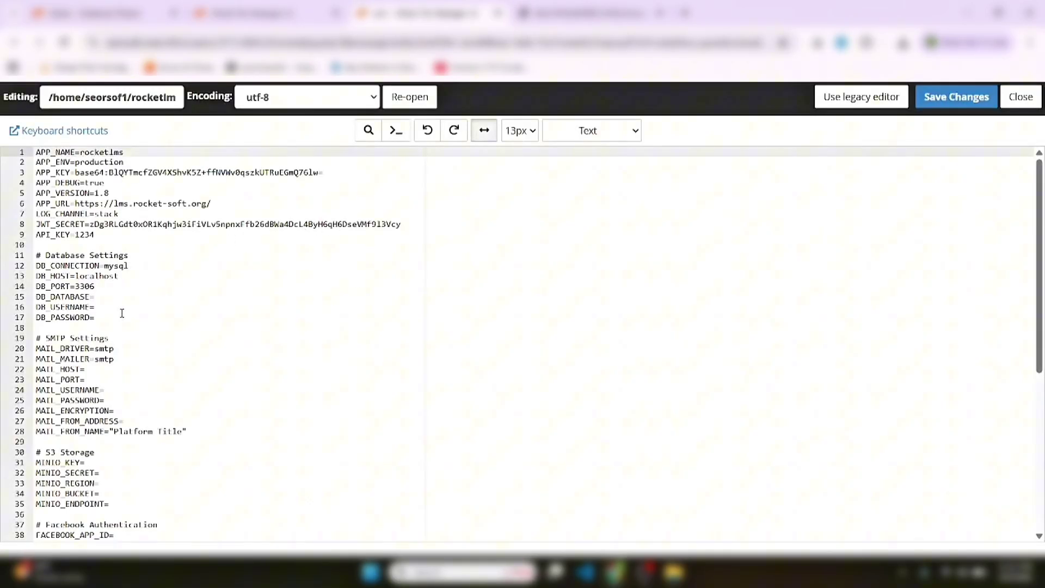
{"action": "left_click", "coordinate": [122, 314]}
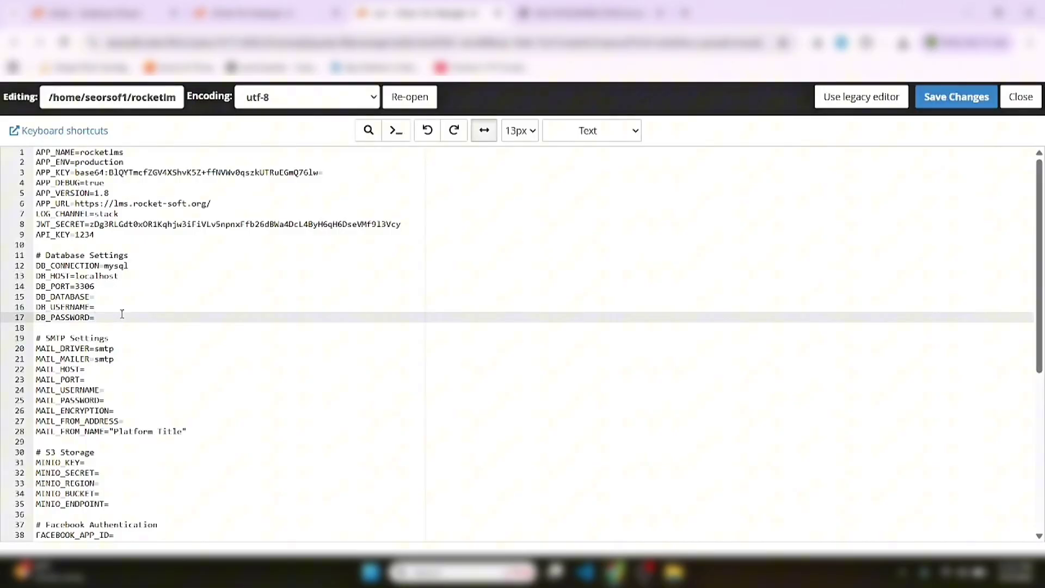
{"action": "key", "text": "ctrl+v"}
Set DB_USERNAME and DB_DATABASE to seorsof1_rocketlms and save the .env file
{"action": "left_click", "coordinate": [111, 15]}
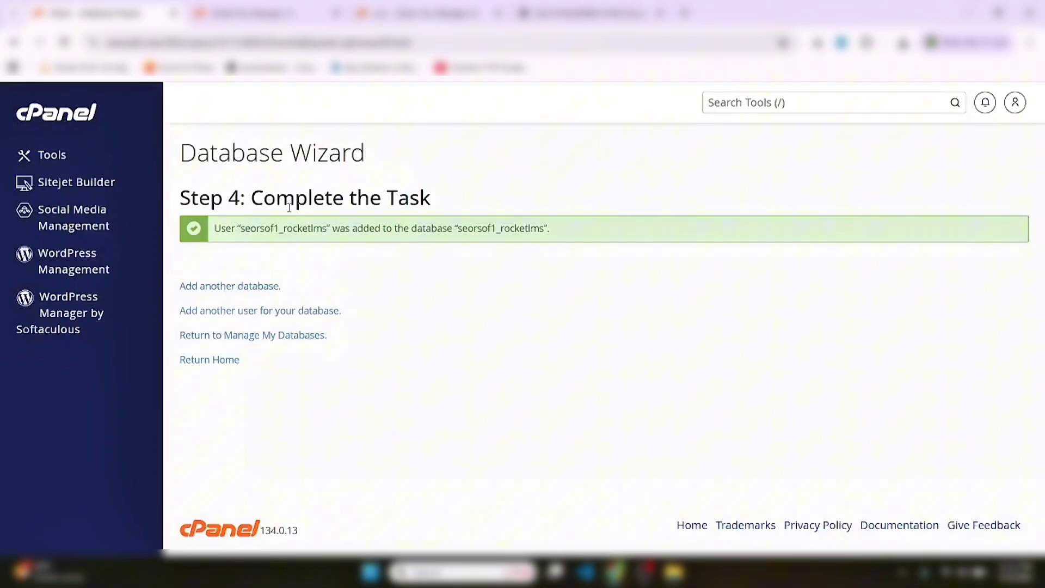
{"action": "double_click", "coordinate": [280, 228]}
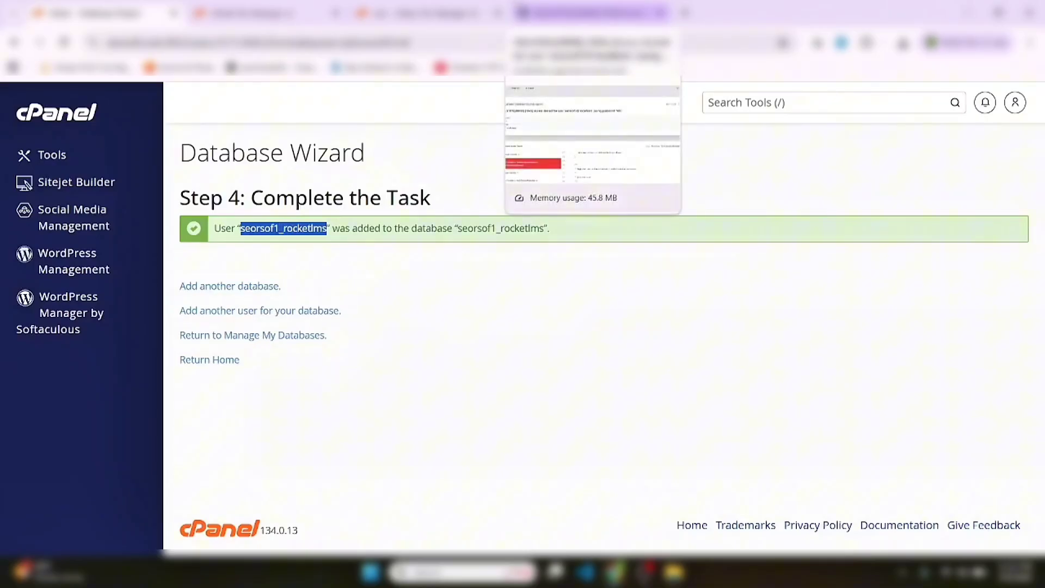
{"action": "left_click", "coordinate": [422, 13]}
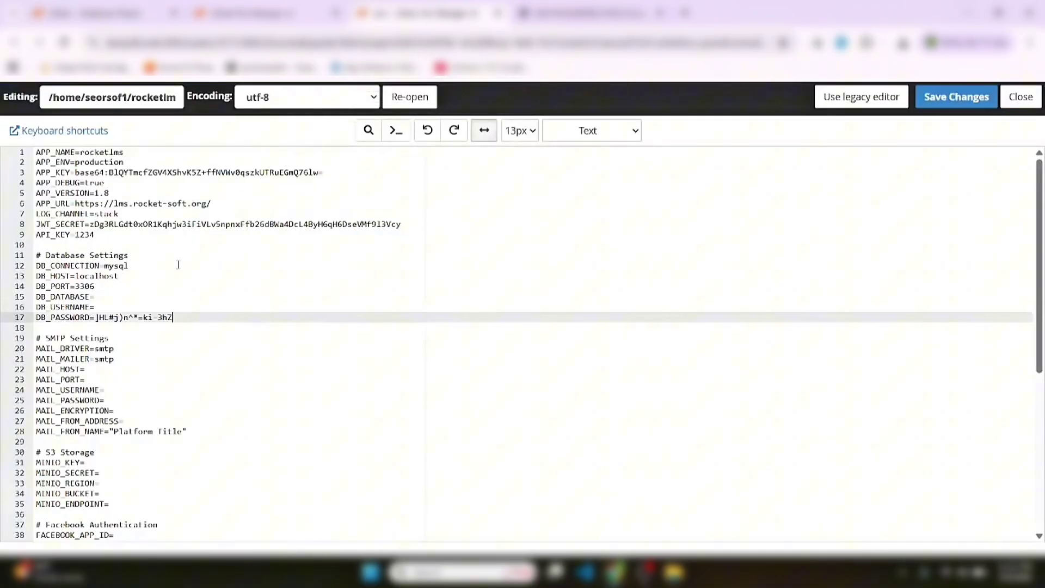
{"action": "left_click", "coordinate": [129, 302]}
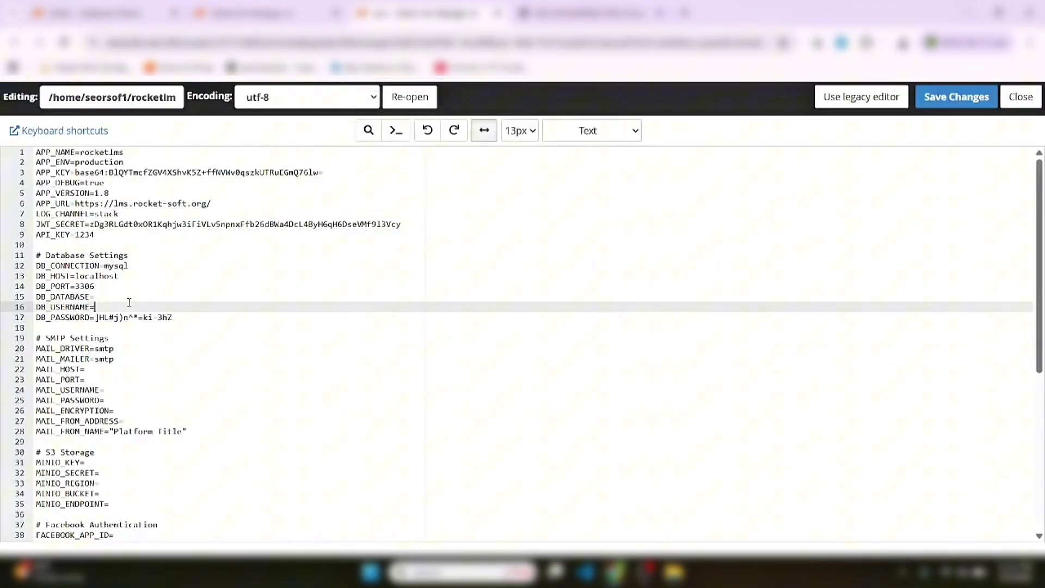
{"action": "key", "text": "ctrl+v"}
{"action": "key", "text": "Up"}
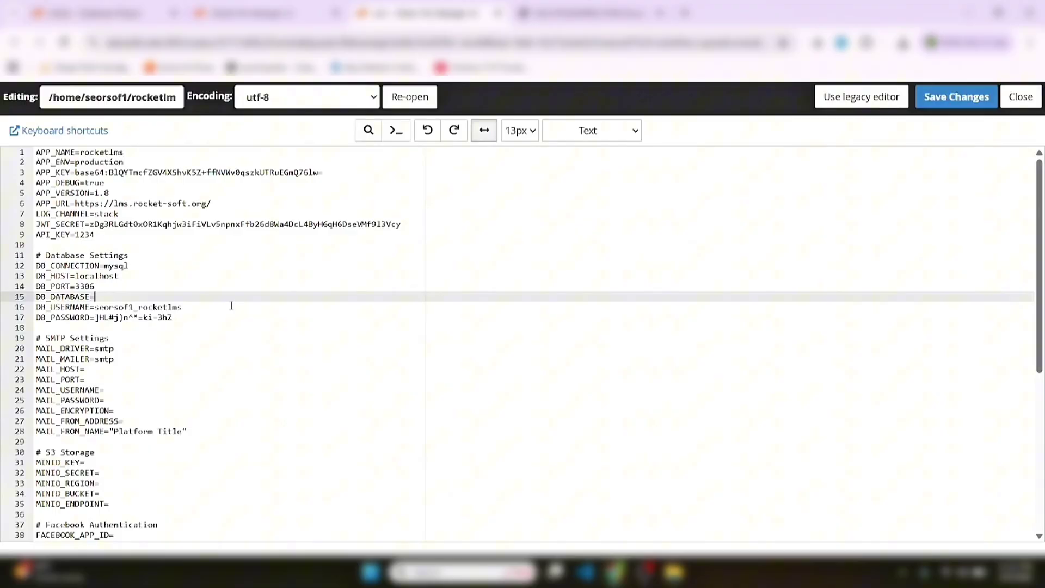
{"action": "key", "text": "ctrl+v"}
{"action": "left_click", "coordinate": [960, 103]}
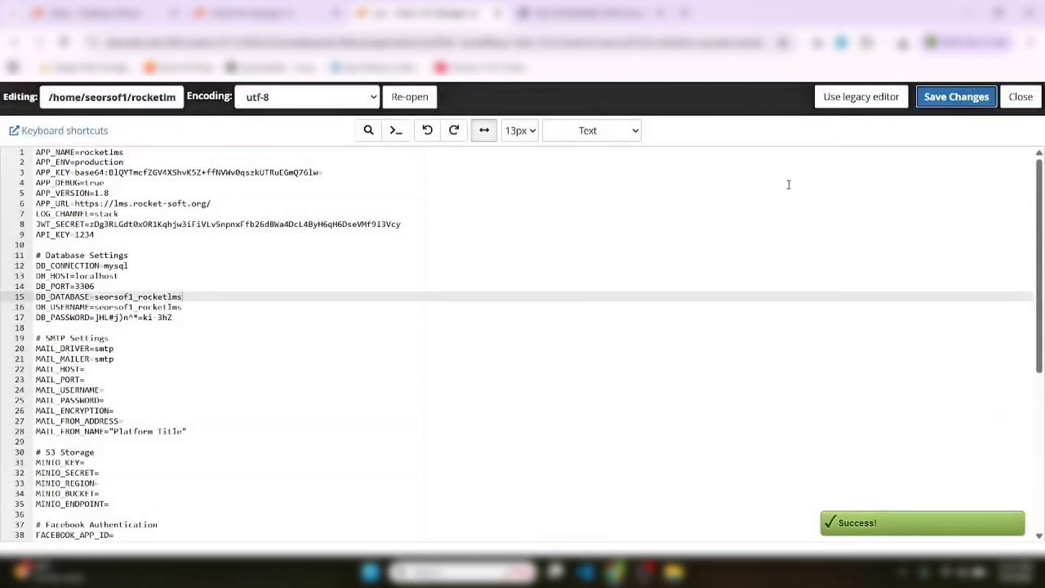
{"action": "left_click", "coordinate": [1020, 97]}
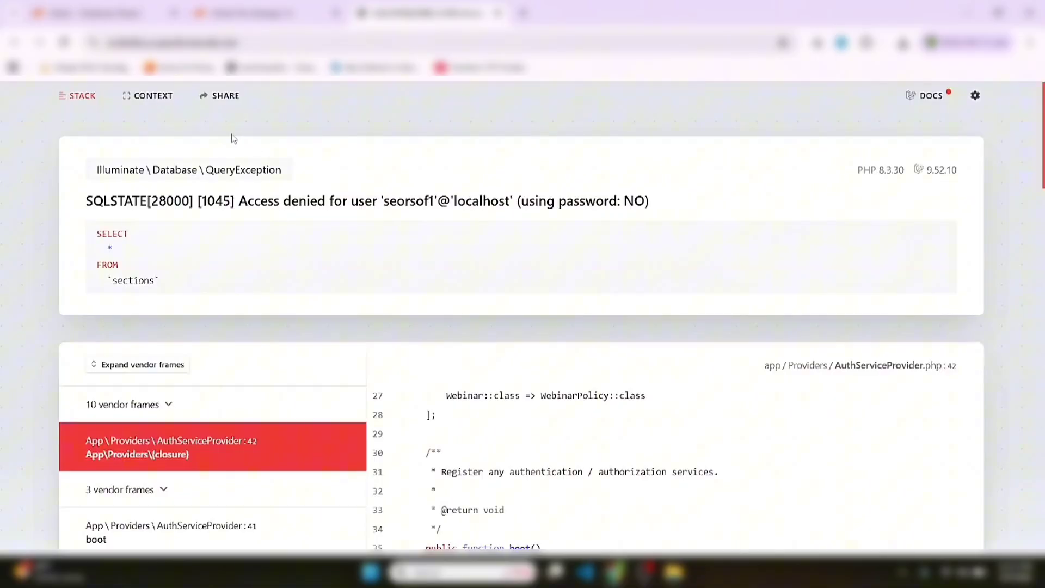
Return to the cPanel home page and scroll down to the Databases tools
{"action": "left_click", "coordinate": [112, 16]}
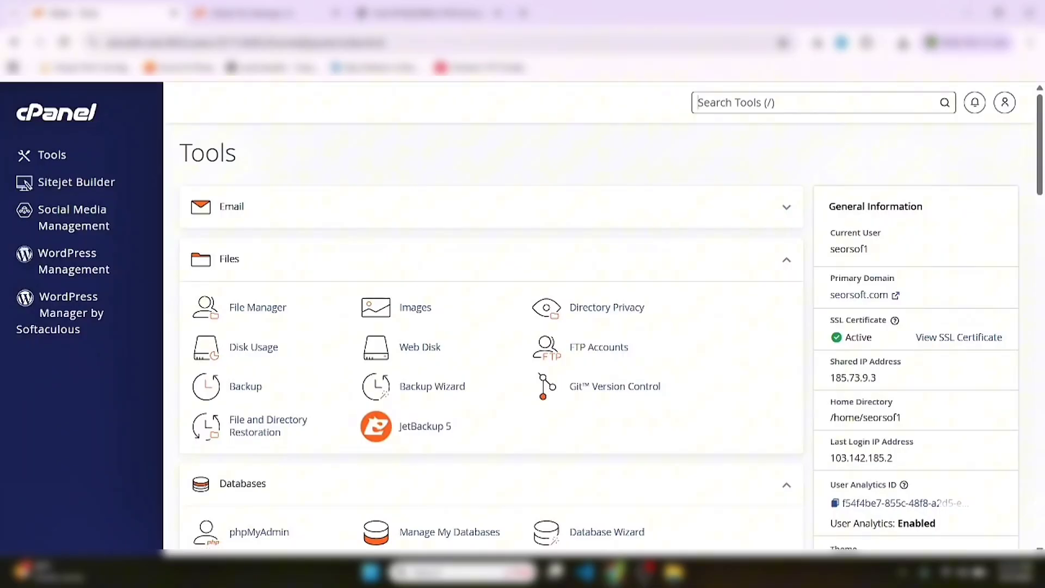
{"action": "scroll", "coordinate": [552, 539], "scroll_direction": "down", "scroll_amount": 2}
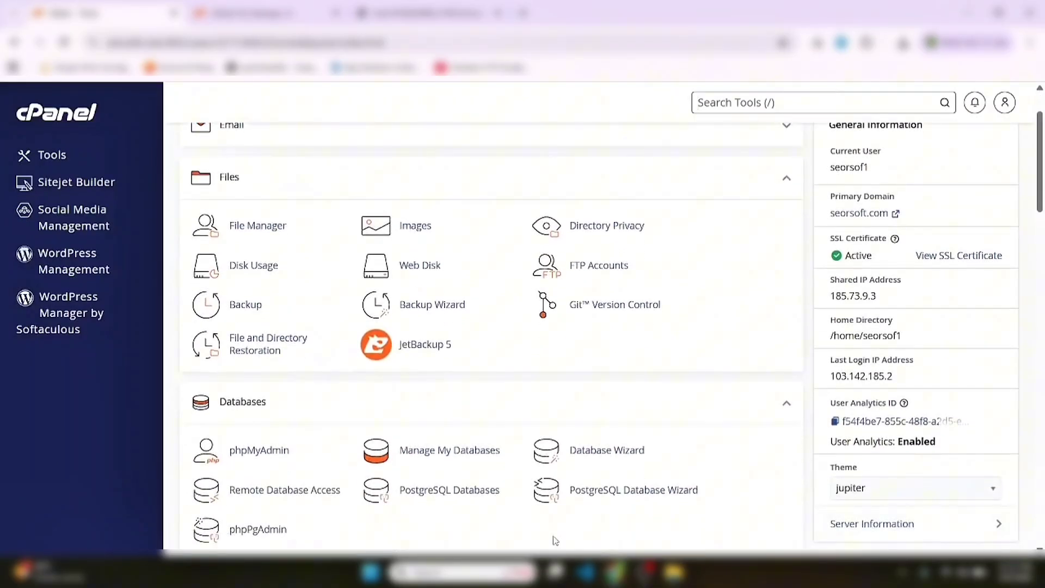
In phpMyAdmin, open the seorsof1_rocketlms database and its Import page
{"action": "left_click", "coordinate": [275, 450]}
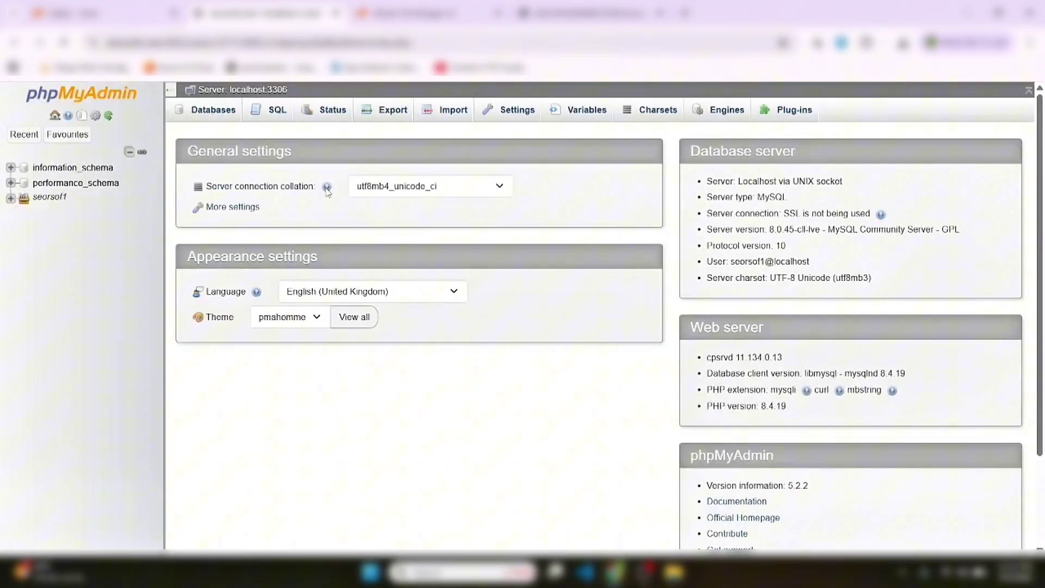
{"action": "left_click", "coordinate": [208, 119]}
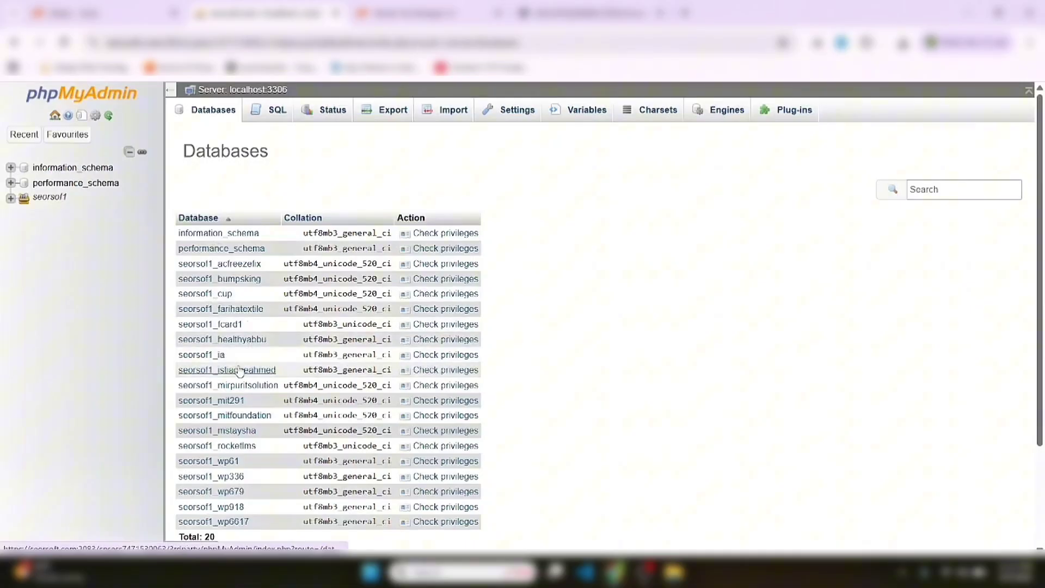
{"action": "left_click", "coordinate": [240, 449]}
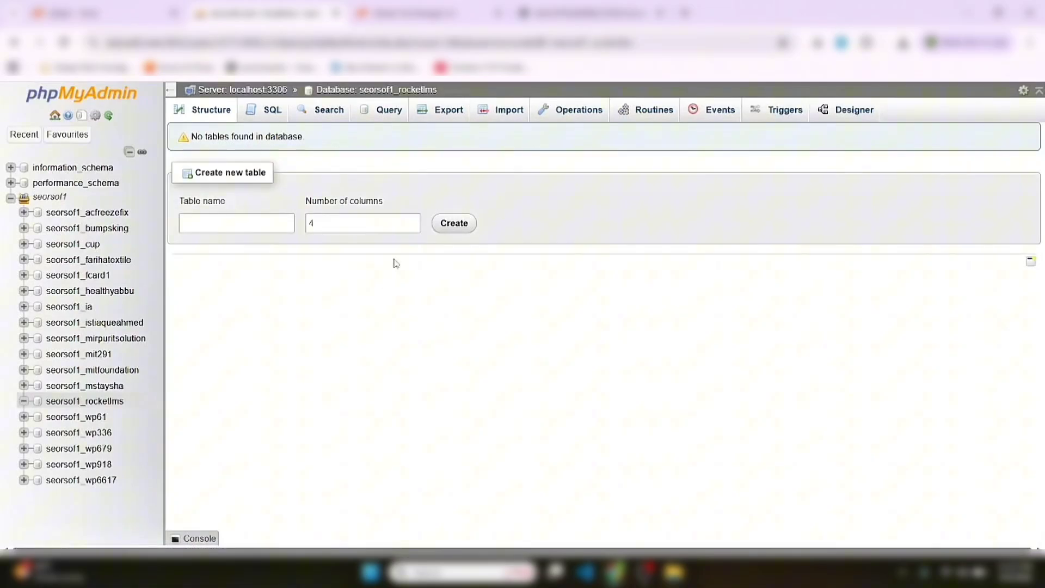
{"action": "left_click", "coordinate": [498, 114]}
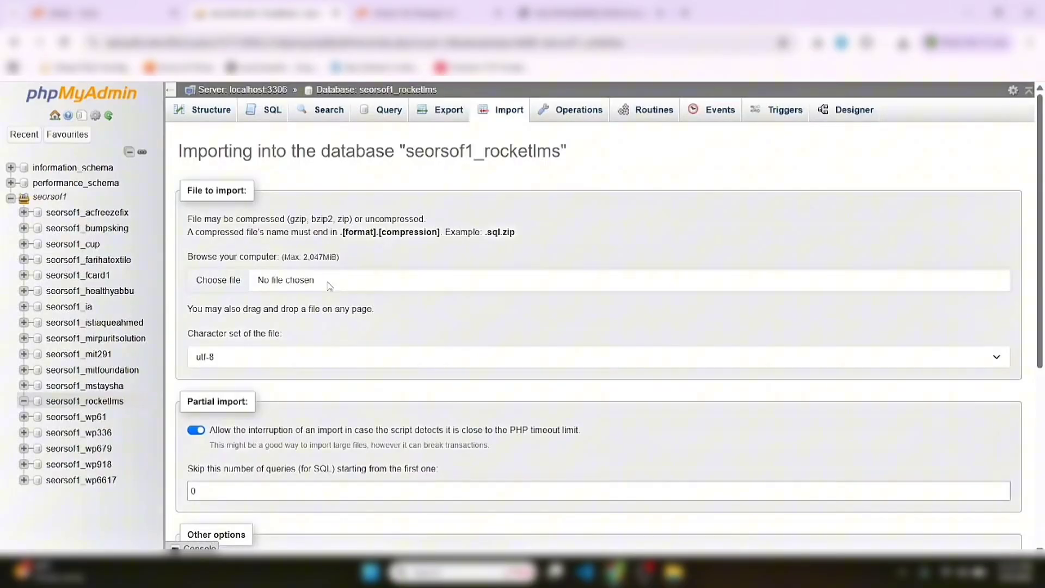
Import demo_db.sql from Rocket LMS > Databases into seorsof1_rocketlms (890 queries)
{"action": "left_click", "coordinate": [328, 286]}
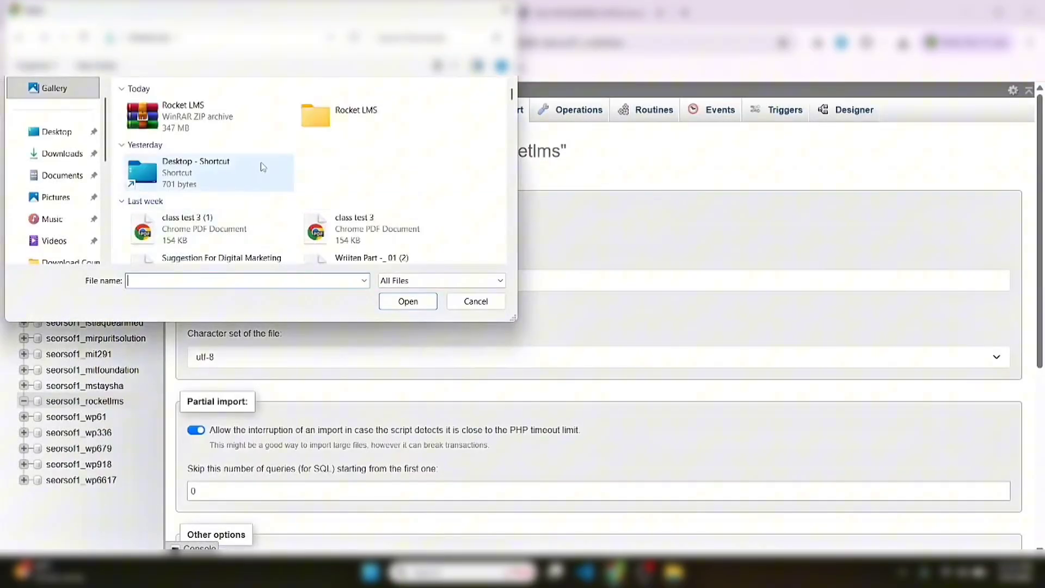
{"action": "left_click", "coordinate": [330, 129]}
{"action": "double_click", "coordinate": [330, 129]}
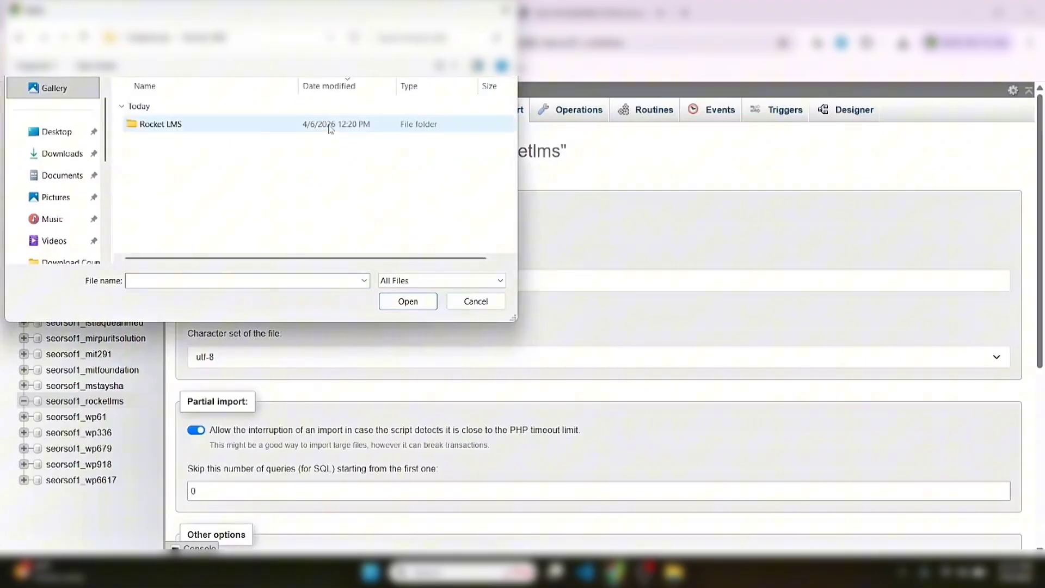
{"action": "double_click", "coordinate": [299, 125]}
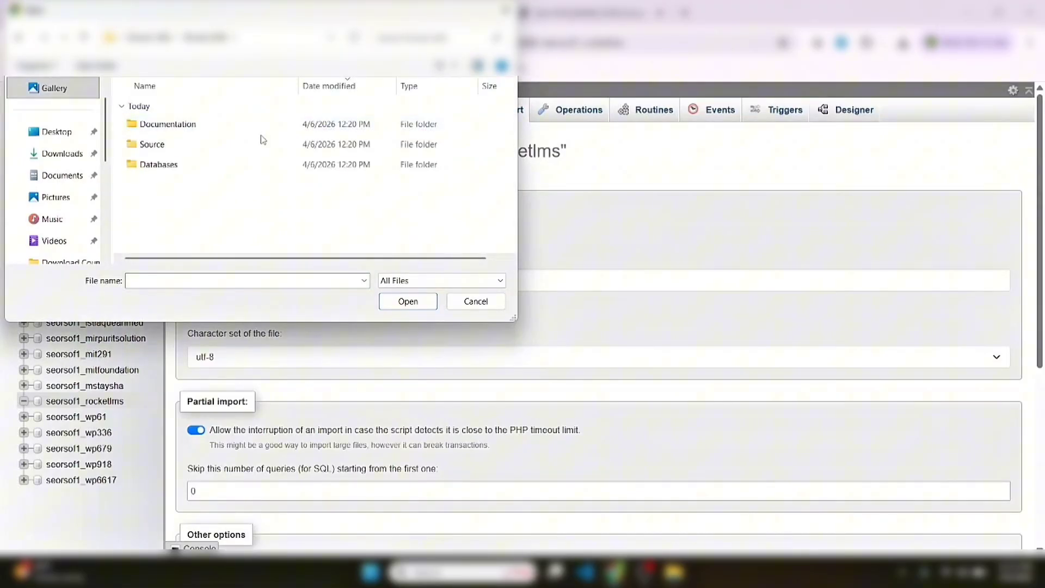
{"action": "double_click", "coordinate": [215, 165]}
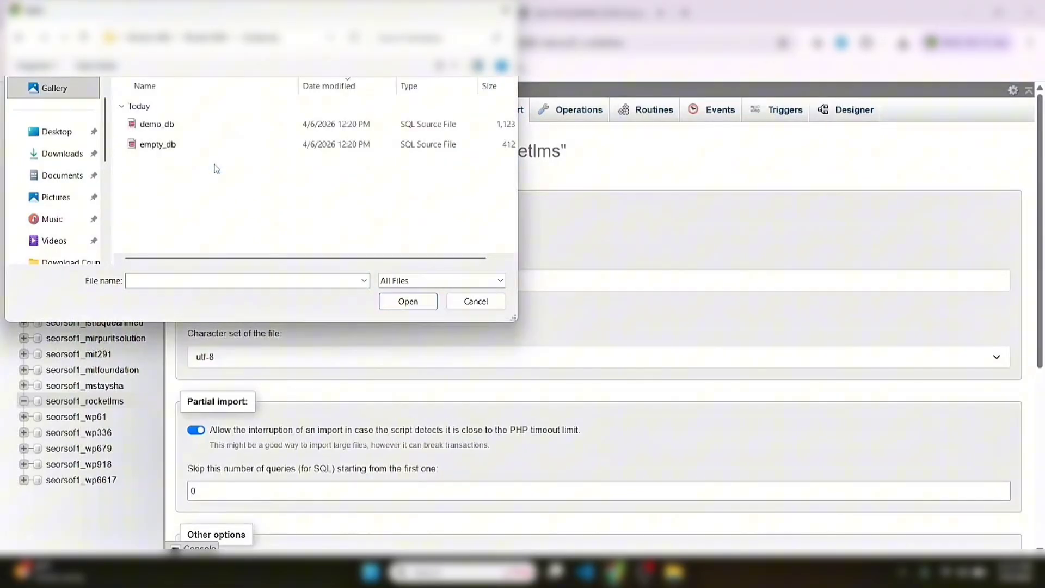
{"action": "left_click", "coordinate": [163, 124]}
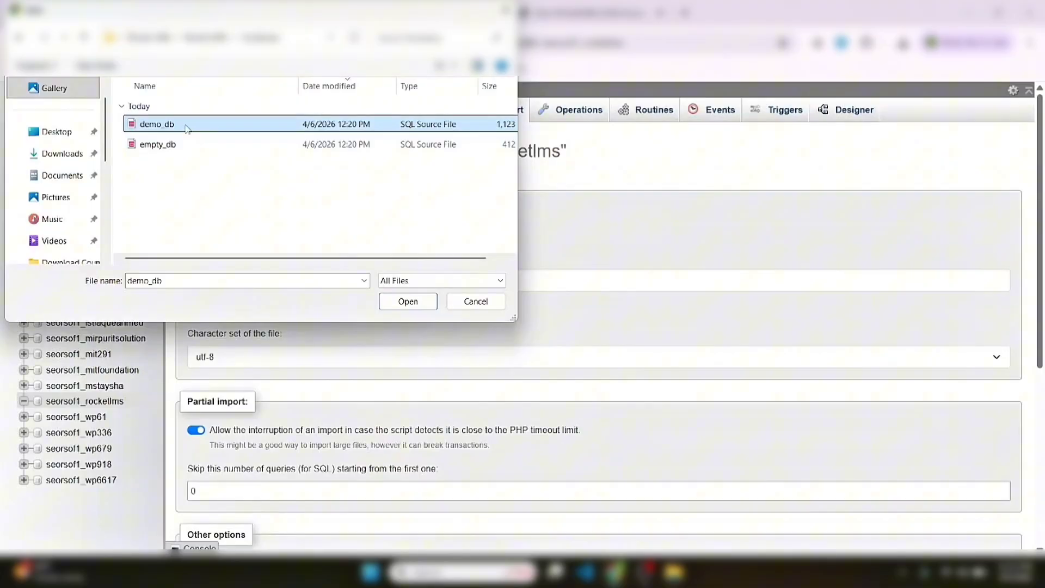
{"action": "left_click", "coordinate": [408, 301]}
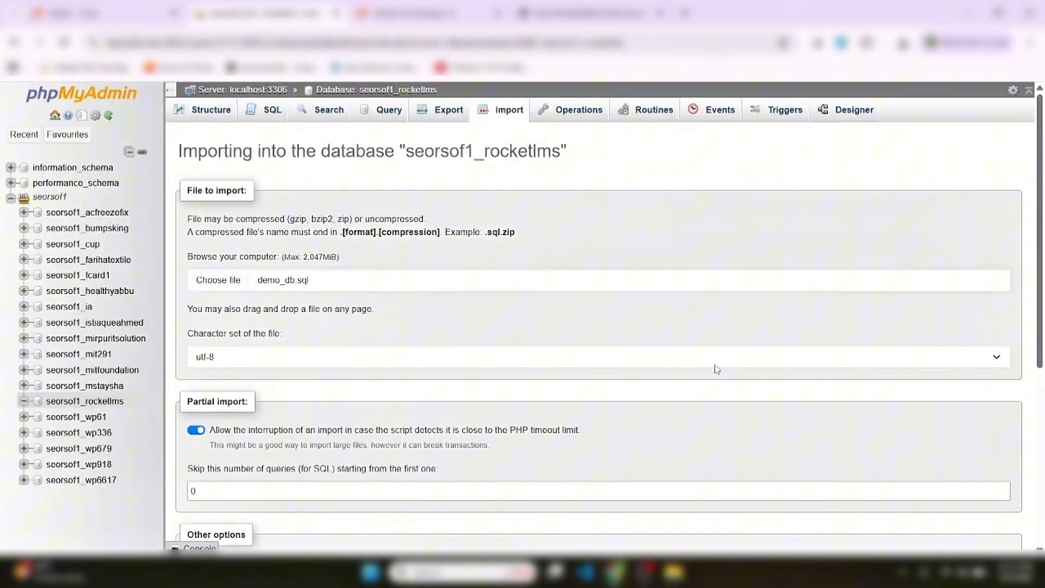
{"action": "scroll", "coordinate": [1043, 387], "scroll_direction": "down", "scroll_amount": 5}
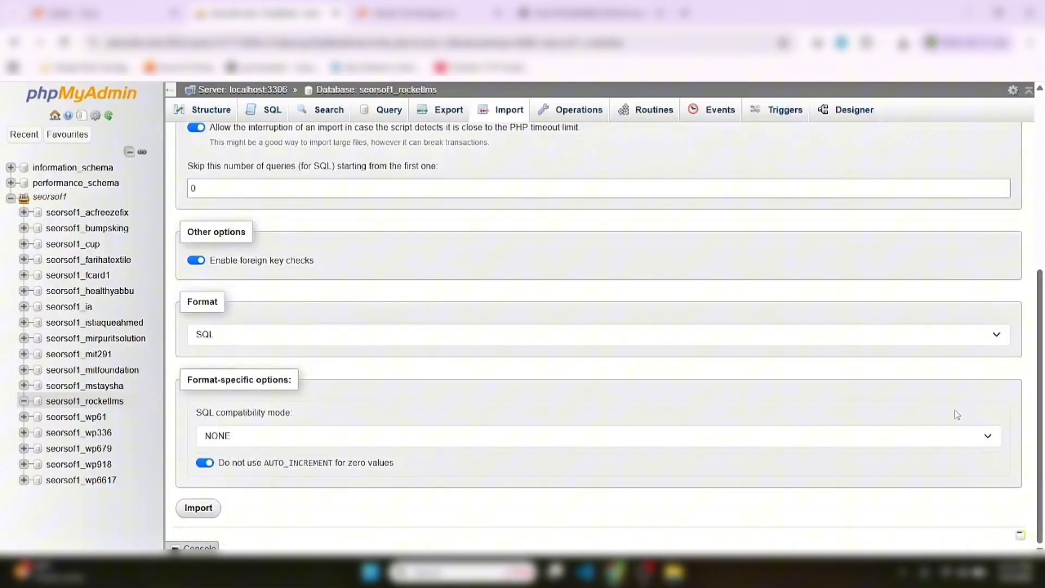
{"action": "left_click", "coordinate": [201, 512]}
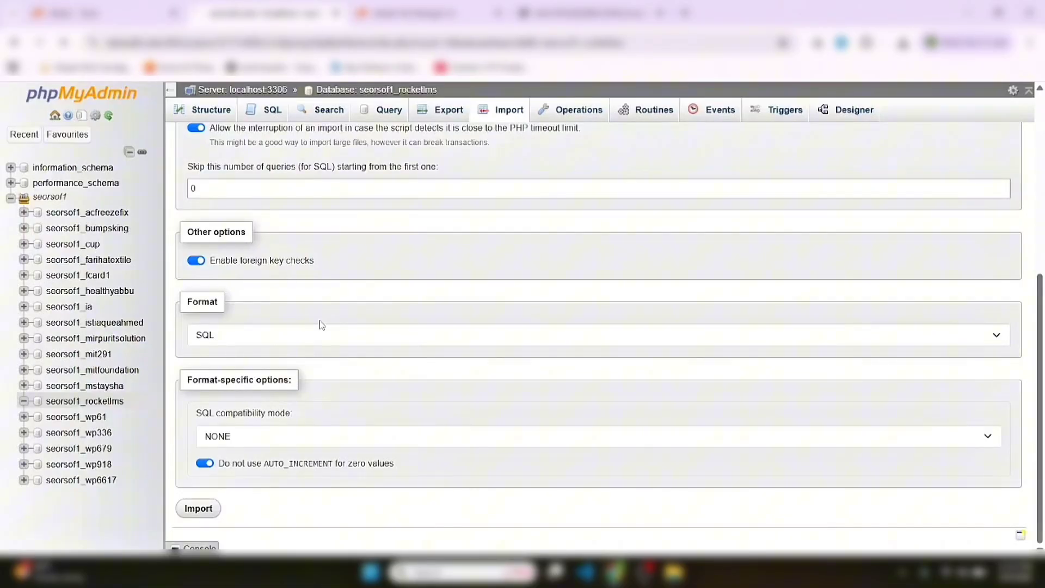
{"action": "scroll", "coordinate": [267, 313], "scroll_direction": "up", "scroll_amount": 6}
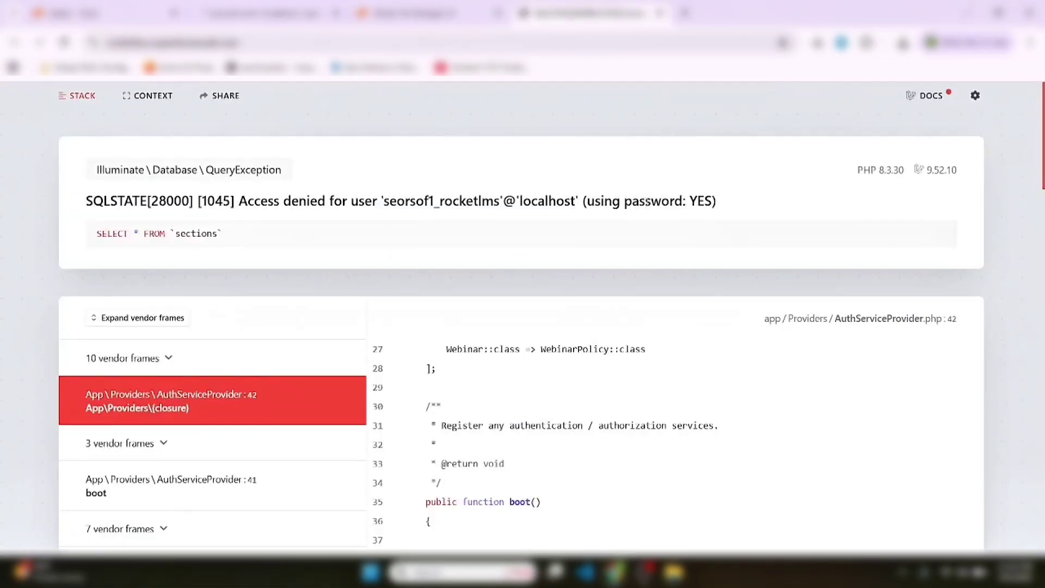
{"action": "triple_click", "coordinate": [338, 200]}
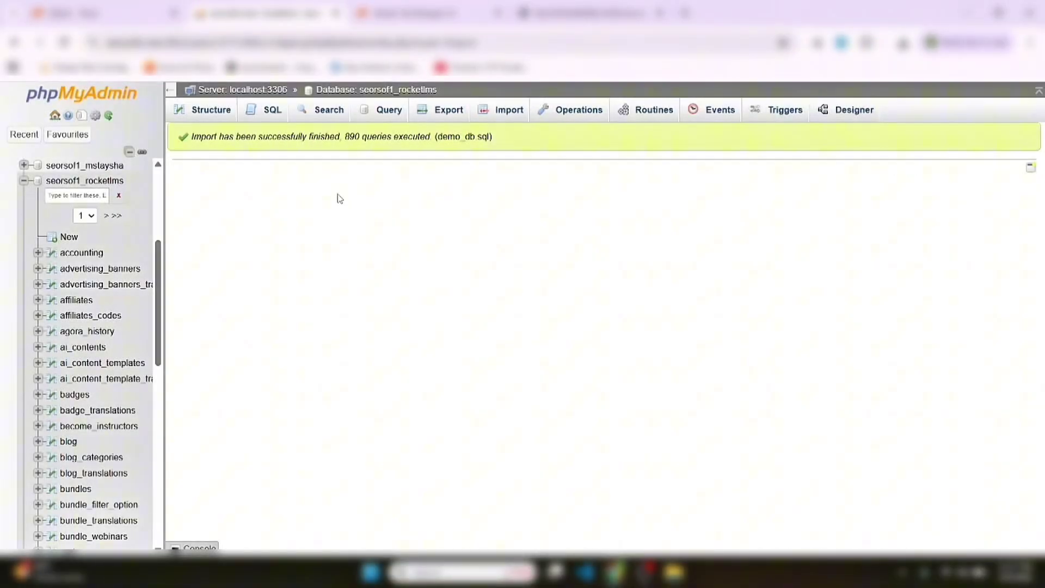
List the imported seorsof1_rocketlms tables, then check the site, which still shows access denied
{"action": "left_click", "coordinate": [105, 181]}
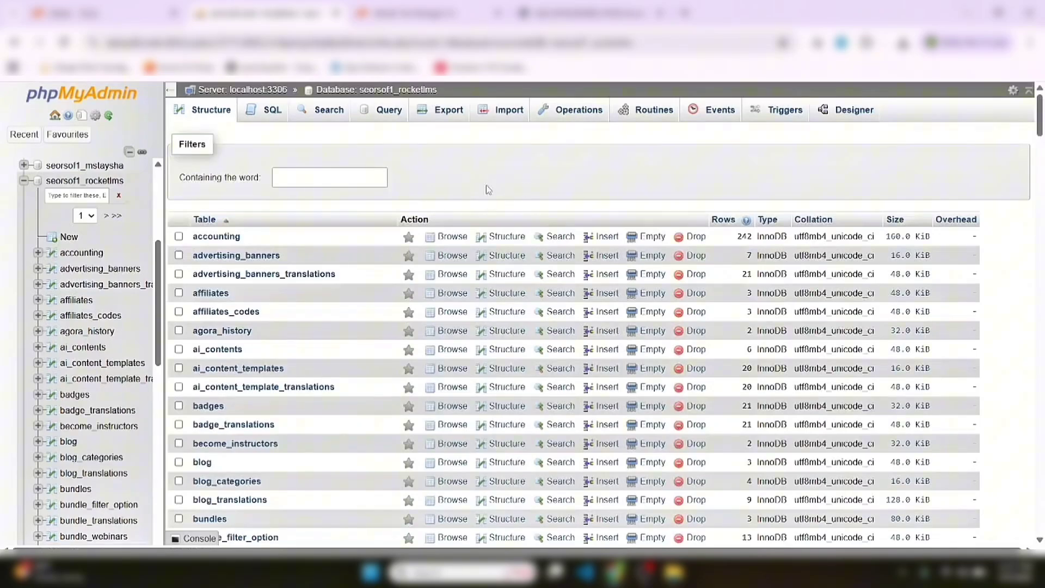
{"action": "left_click", "coordinate": [557, 12]}
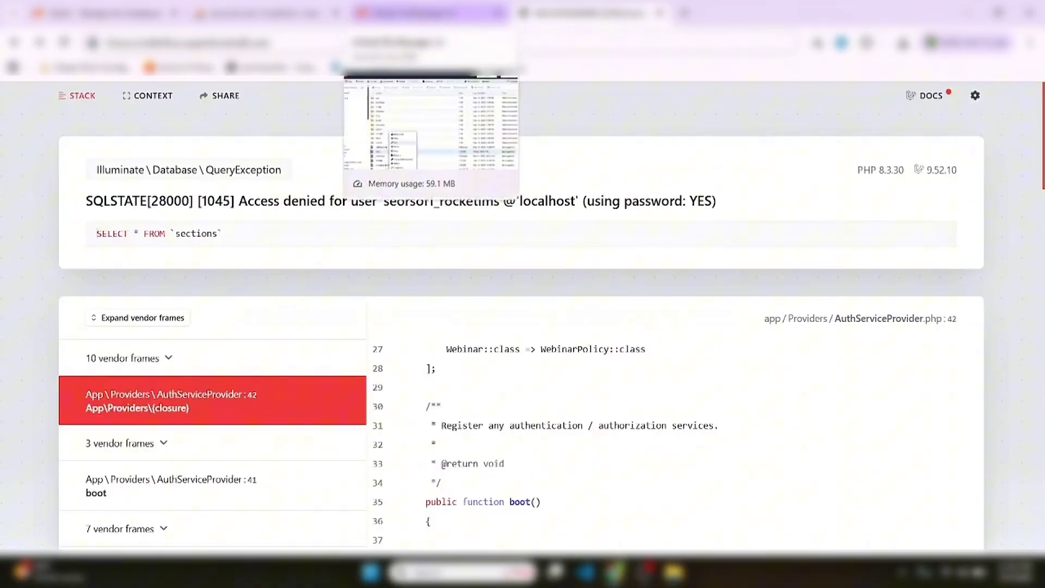
Reopen .env for editing and erase the DB_PASSWORD value
{"action": "left_click", "coordinate": [418, 15]}
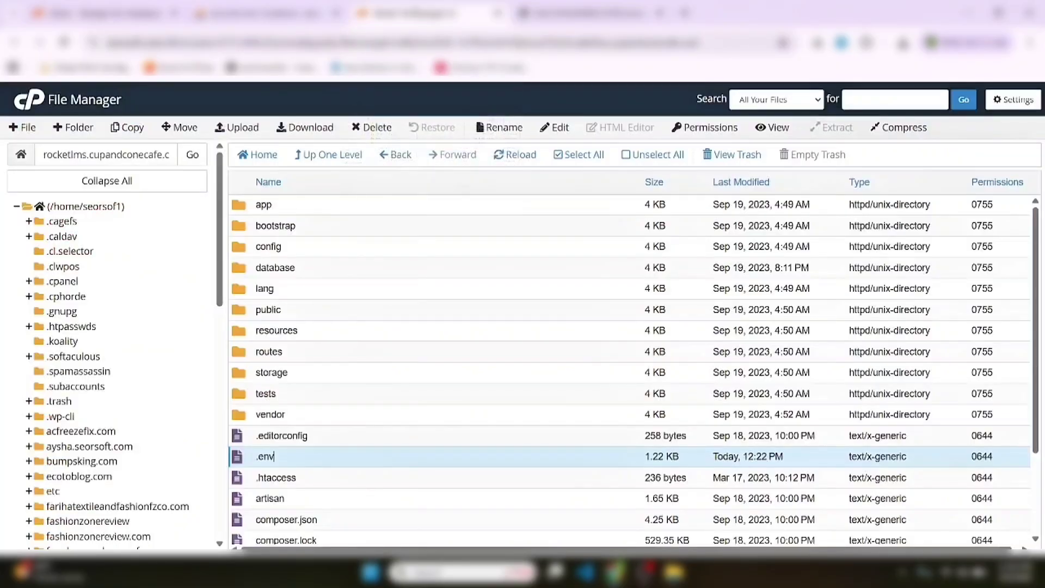
{"action": "right_click", "coordinate": [306, 462]}
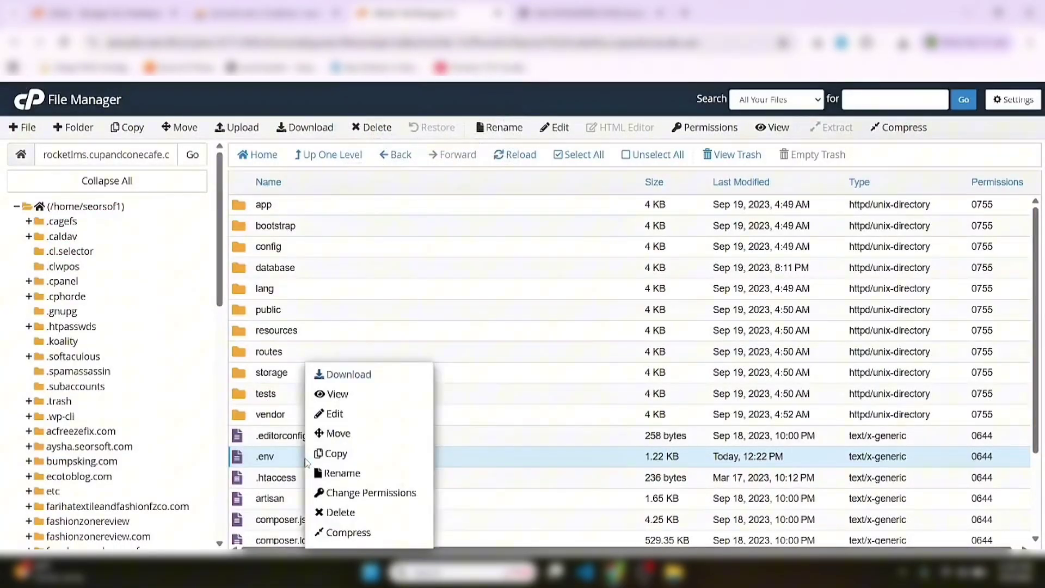
{"action": "left_click", "coordinate": [330, 415]}
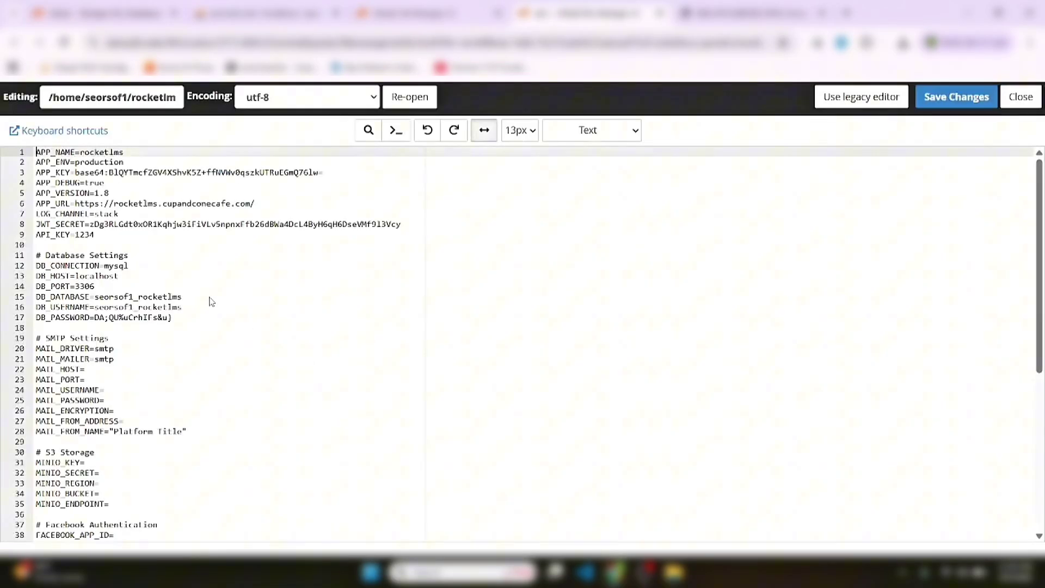
{"action": "left_click", "coordinate": [192, 316]}
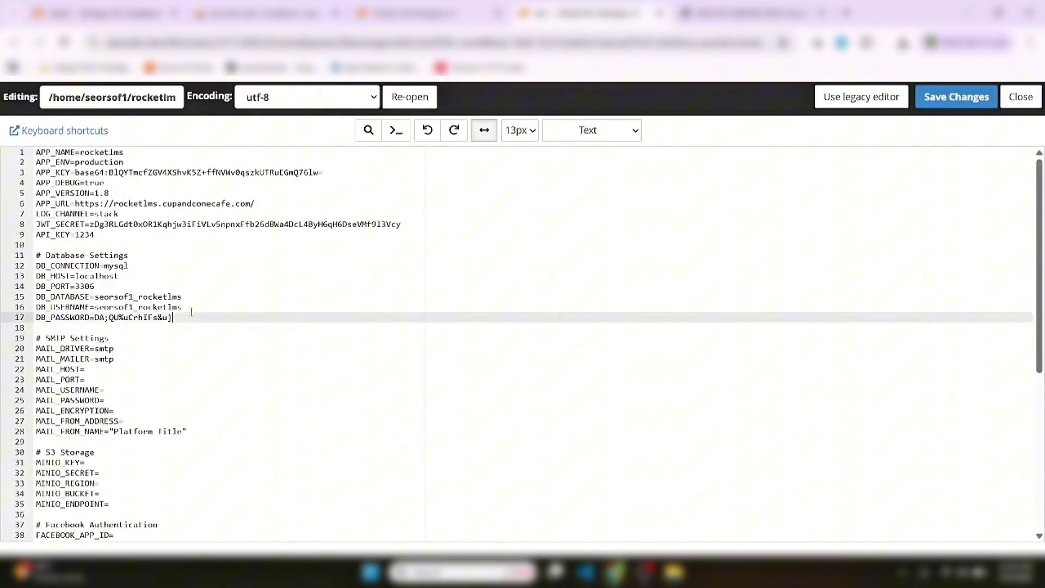
{"action": "left_click", "coordinate": [191, 310]}
{"action": "left_click", "coordinate": [191, 296]}
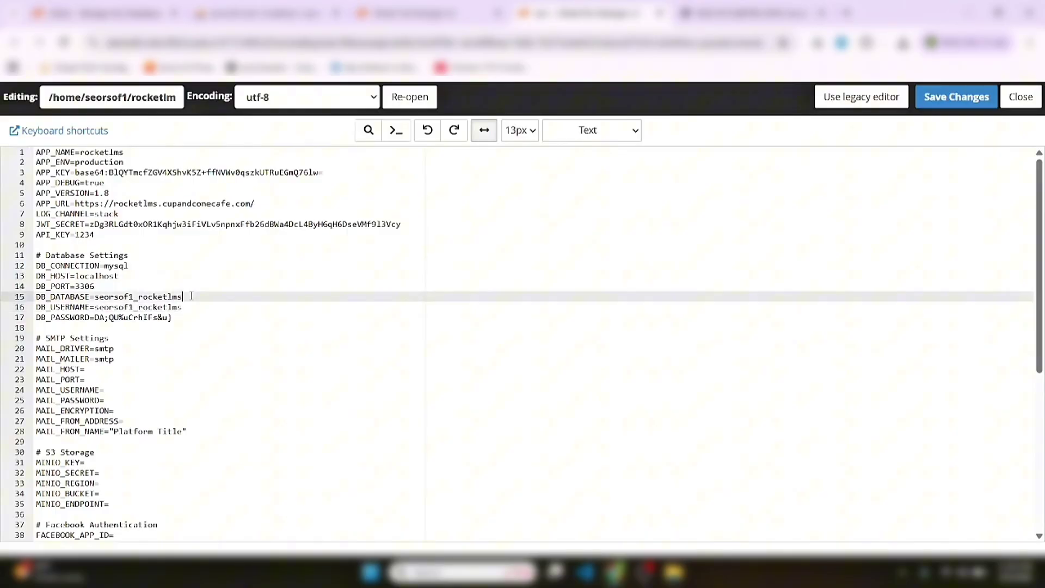
{"action": "left_click", "coordinate": [194, 318]}
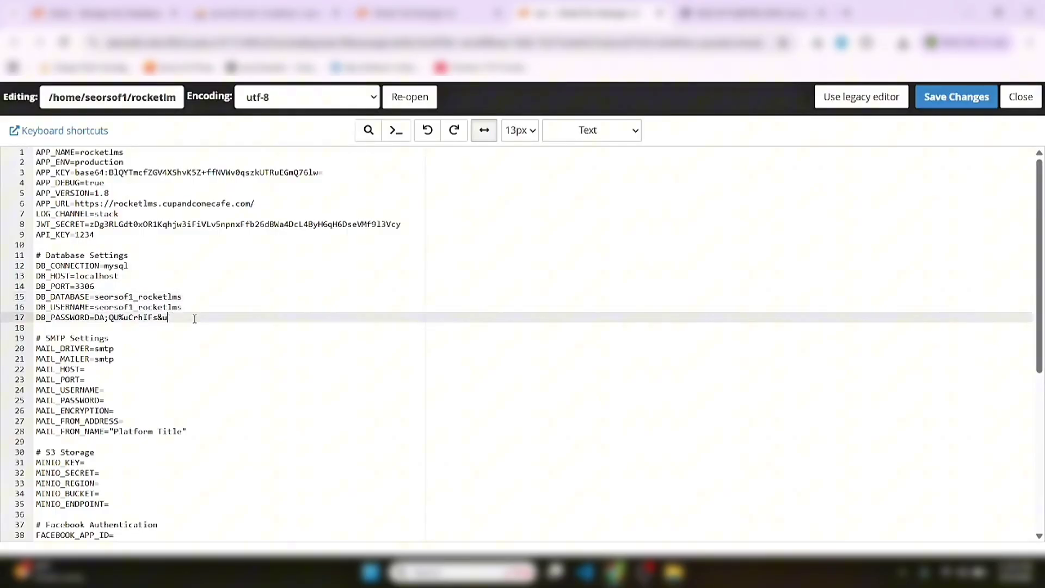
{"action": "key", "text": "BackSpace"}
{"action": "key", "text": "BackSpace"}
{"action": "key", "text": "BackSpace"}
{"action": "key", "text": "BackSpace"}
{"action": "key", "text": "BackSpace"}
{"action": "key", "text": "BackSpace"}
{"action": "key", "text": "BackSpace"}
{"action": "key", "text": "BackSpace"}
{"action": "key", "text": "BackSpace"}
{"action": "key", "text": "BackSpace"}
{"action": "key", "text": "BackSpace"}
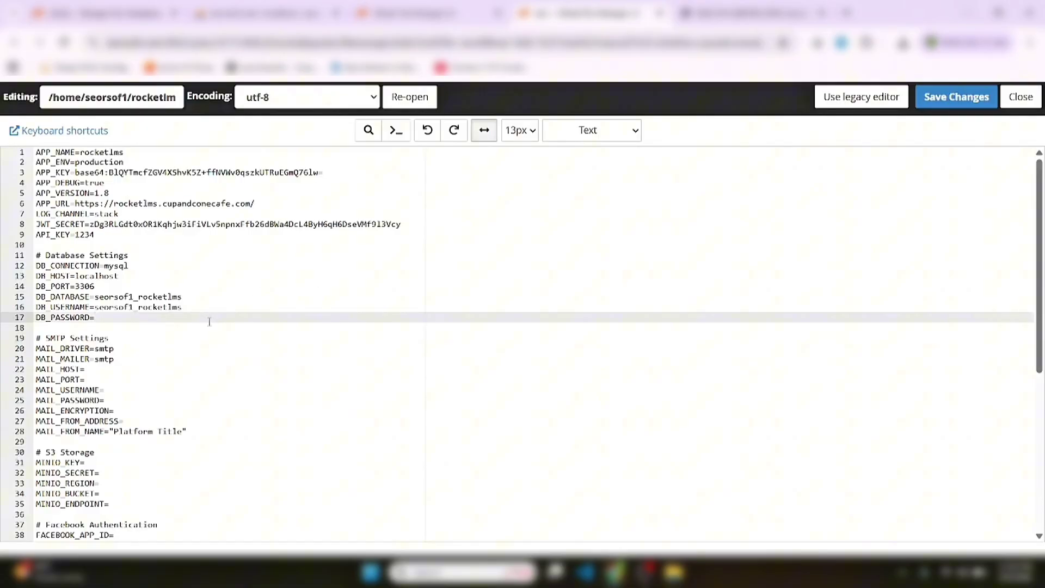
{"action": "left_click", "coordinate": [198, 309]}
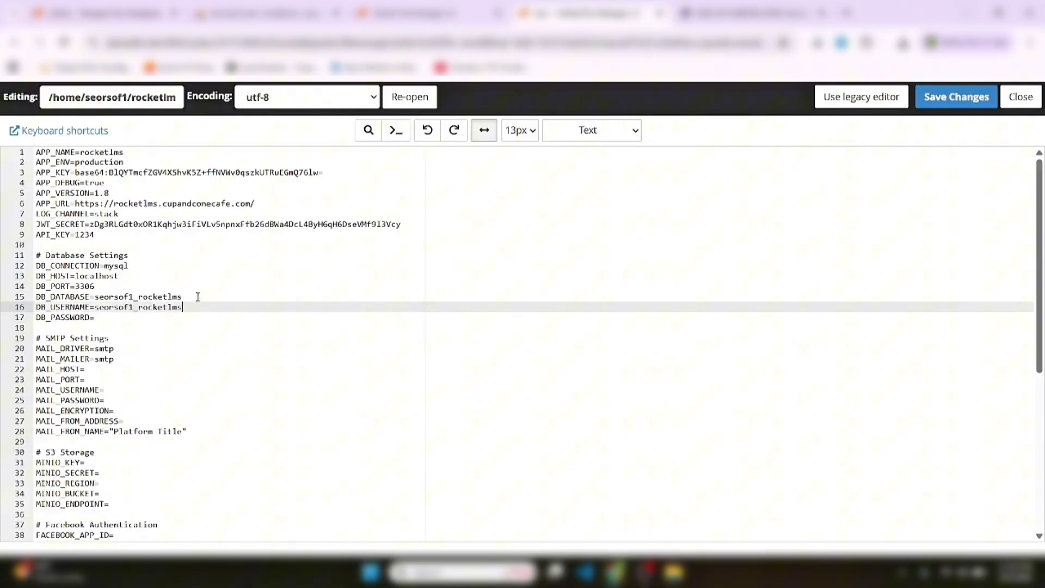
{"action": "left_click", "coordinate": [198, 297]}
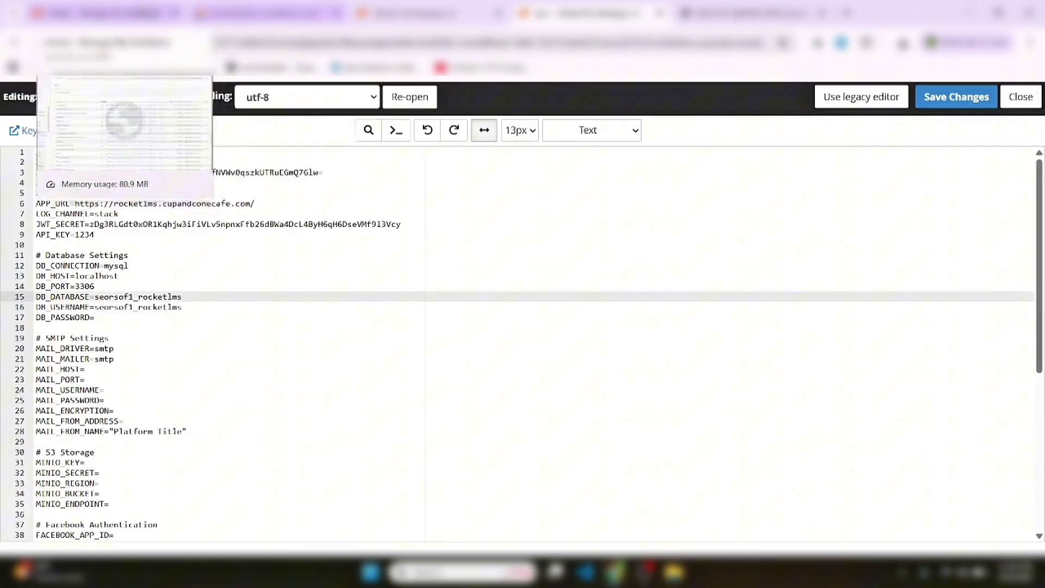
{"action": "left_click", "coordinate": [104, 14]}
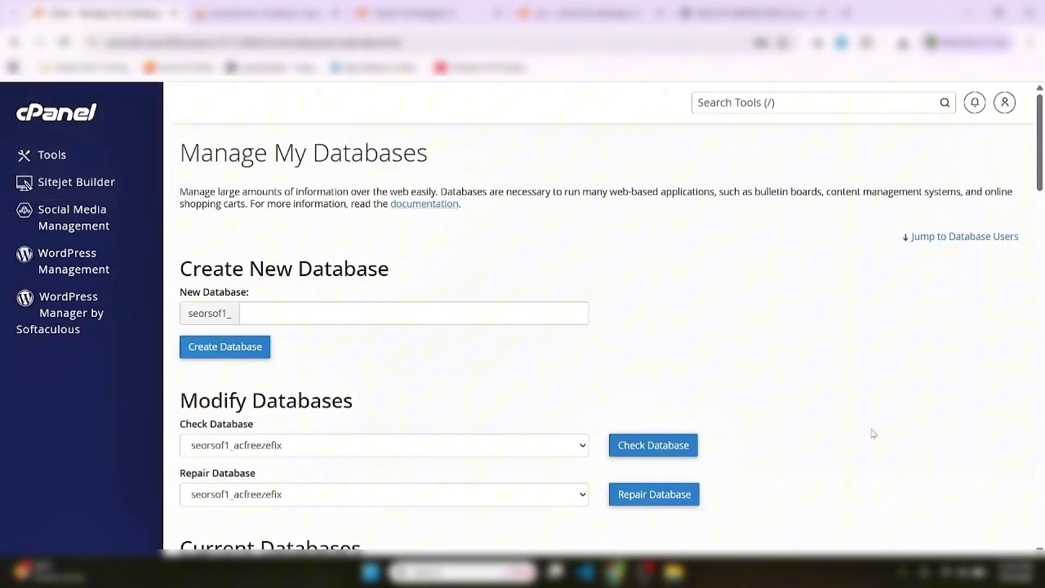
Copy the seorsof1_rocketlms user name from cPanel's database users list
{"action": "scroll", "coordinate": [1017, 452], "scroll_direction": "down", "scroll_amount": 8}
{"action": "scroll", "coordinate": [1042, 423], "scroll_direction": "down", "scroll_amount": 8}
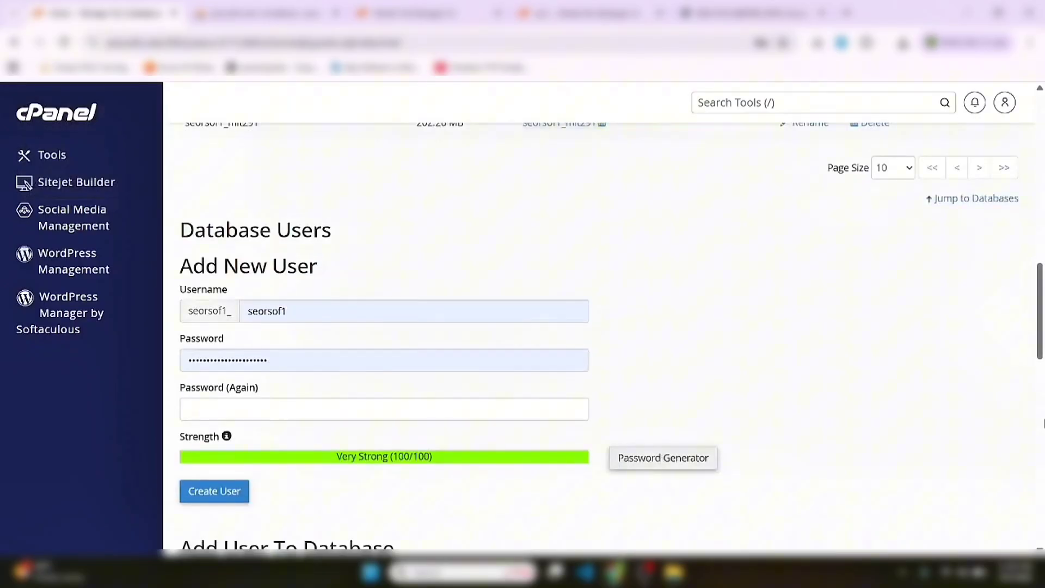
{"action": "scroll", "coordinate": [1043, 423], "scroll_direction": "down", "scroll_amount": 8}
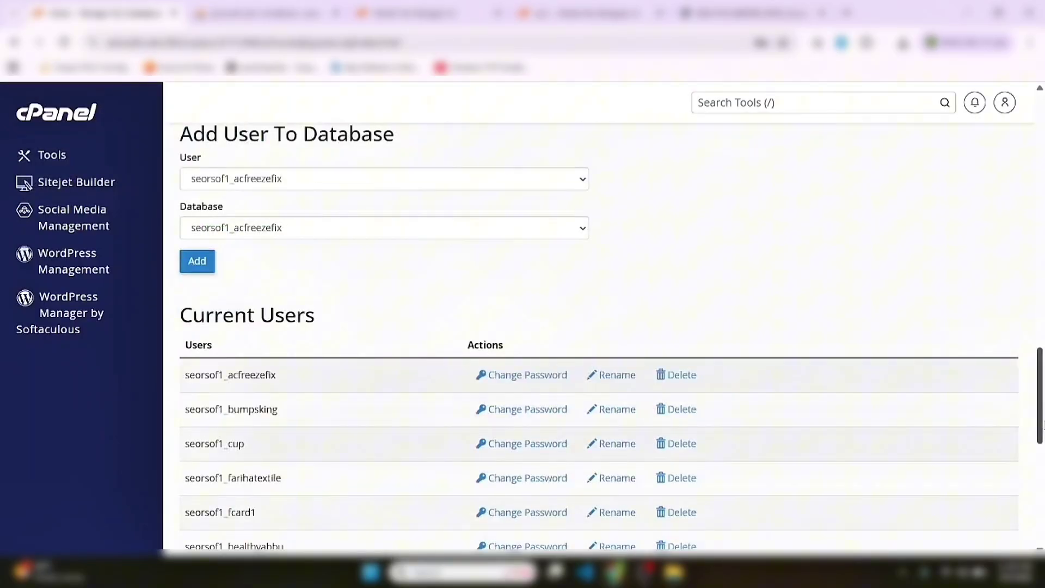
{"action": "scroll", "coordinate": [1043, 486], "scroll_direction": "down", "scroll_amount": 8}
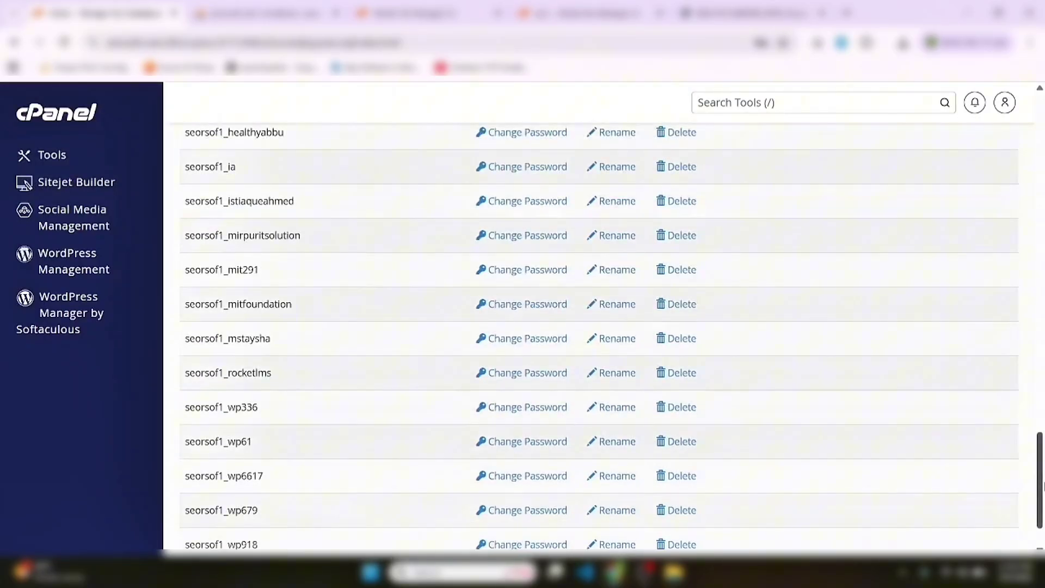
{"action": "double_click", "coordinate": [219, 373]}
{"action": "key", "text": "ctrl+c"}
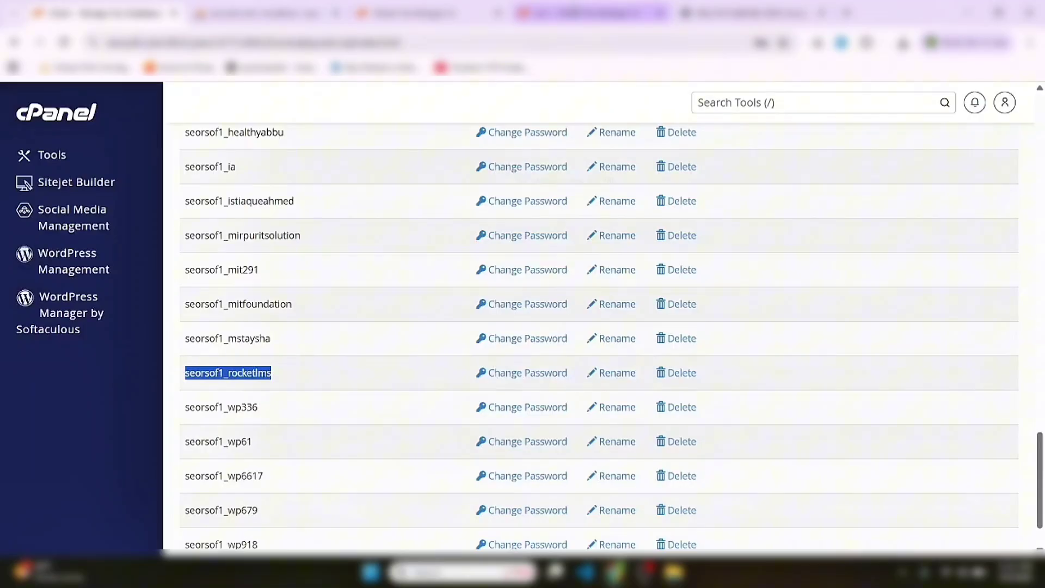
{"action": "left_click", "coordinate": [563, 16]}
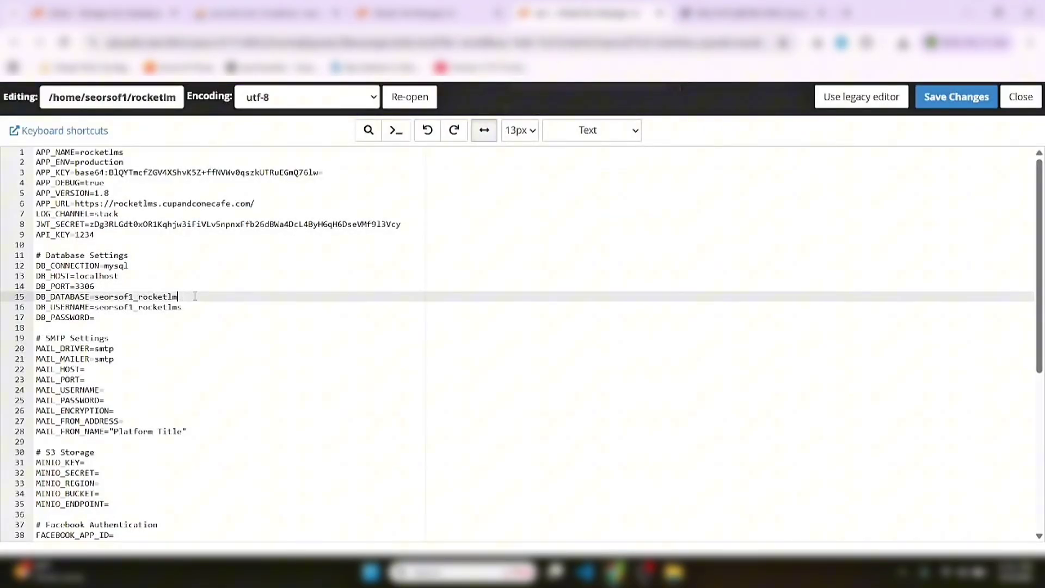
Replace the DB_DATABASE and DB_USERNAME values in .env with seorsof1_rocketlms
{"action": "key", "text": "BackSpace"}
{"action": "key", "text": "BackSpace"}
{"action": "key", "text": "BackSpace"}
{"action": "key", "text": "BackSpace"}
{"action": "key", "text": "BackSpace"}
{"action": "key", "text": "BackSpace"}
{"action": "key", "text": "BackSpace"}
{"action": "key", "text": "BackSpace"}
{"action": "key", "text": "BackSpace"}
{"action": "key", "text": "BackSpace"}
{"action": "key", "text": "BackSpace"}
{"action": "key", "text": "BackSpace"}
{"action": "key", "text": "BackSpace"}
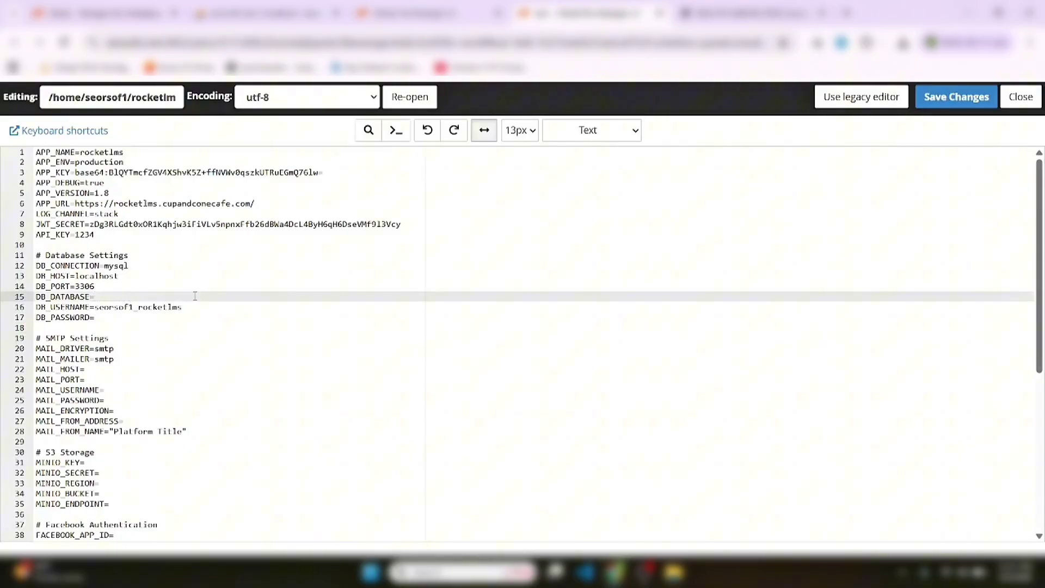
{"action": "key", "text": "ctrl+v"}
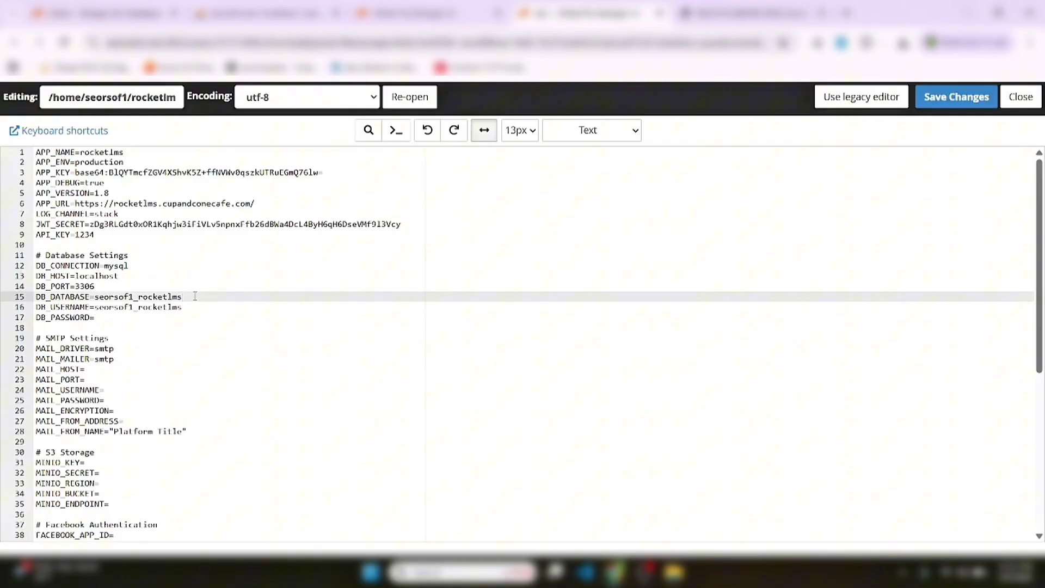
{"action": "key", "text": "ctrl+z"}
{"action": "key", "text": "ctrl+v"}
{"action": "key", "text": "Down"}
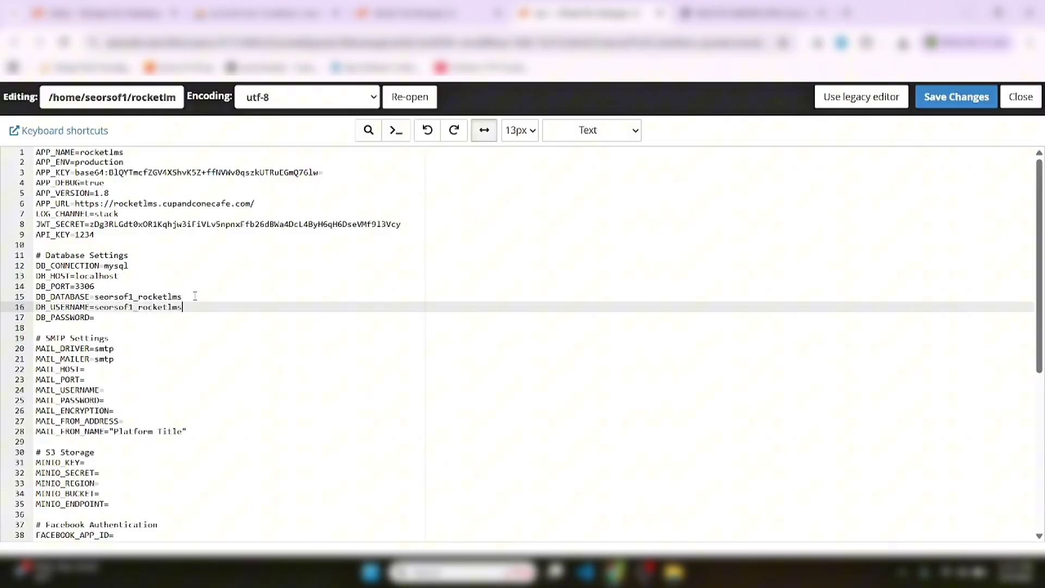
{"action": "key", "text": "BackSpace"}
{"action": "key", "text": "BackSpace"}
{"action": "key", "text": "BackSpace"}
{"action": "key", "text": "BackSpace"}
{"action": "key", "text": "BackSpace"}
{"action": "key", "text": "BackSpace"}
{"action": "key", "text": "BackSpace"}
{"action": "key", "text": "BackSpace"}
{"action": "key", "text": "BackSpace"}
{"action": "key", "text": "BackSpace"}
{"action": "key", "text": "BackSpace"}
{"action": "key", "text": "BackSpace"}
{"action": "key", "text": "BackSpace"}
{"action": "key", "text": "ctrl+v"}
{"action": "left_click", "coordinate": [103, 13]}
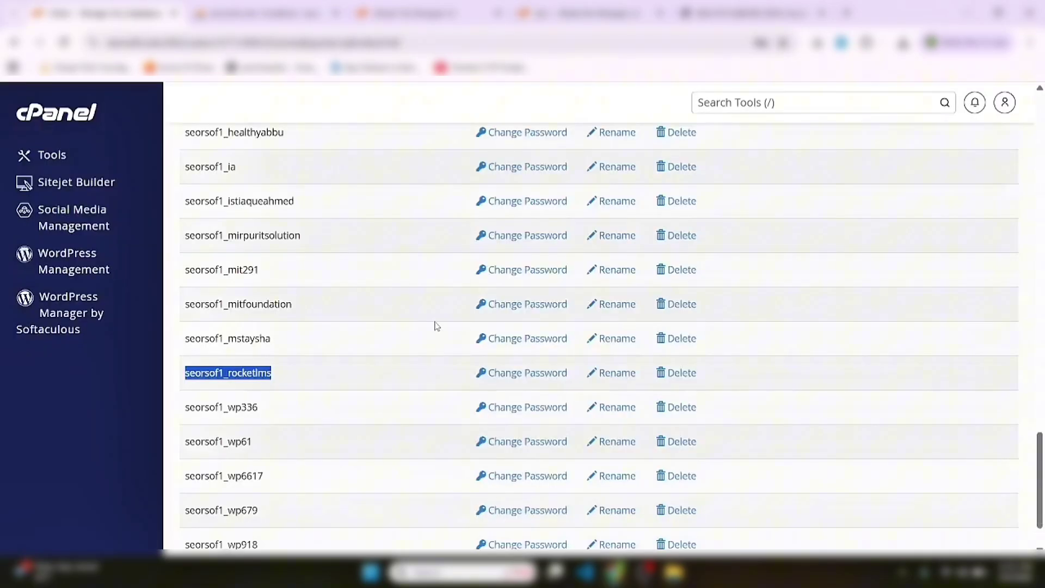
Give user seorsof1_rocketlms a new generated strong password, copying it first
{"action": "left_click", "coordinate": [536, 375]}
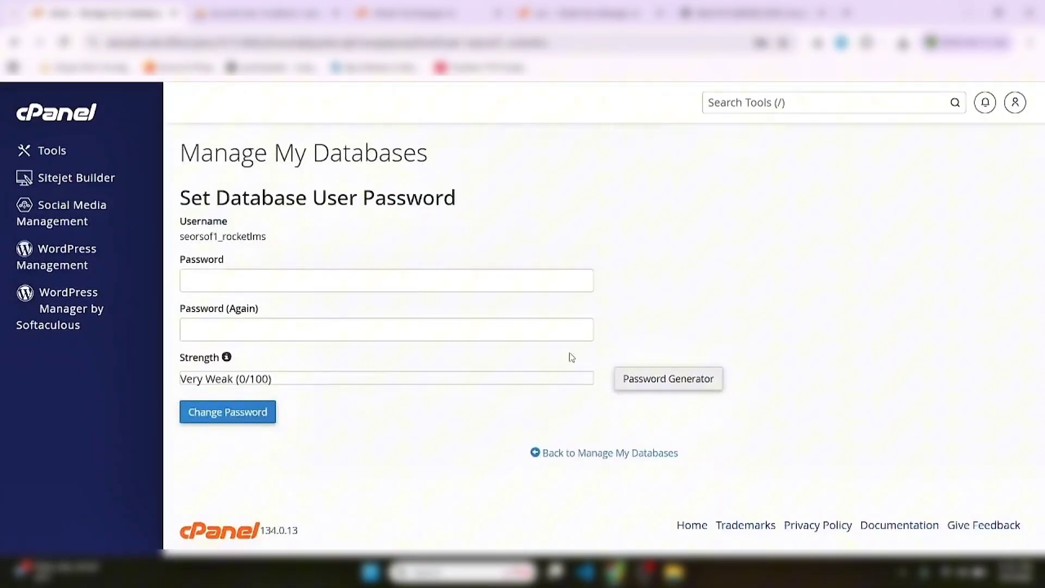
{"action": "left_click", "coordinate": [669, 382]}
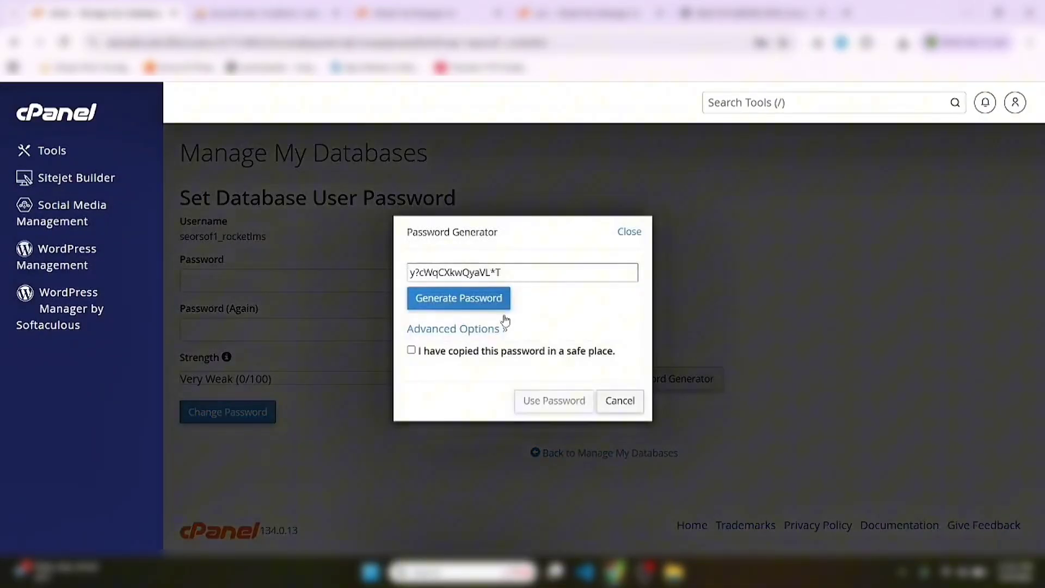
{"action": "left_click", "coordinate": [486, 300]}
{"action": "left_click", "coordinate": [486, 301]}
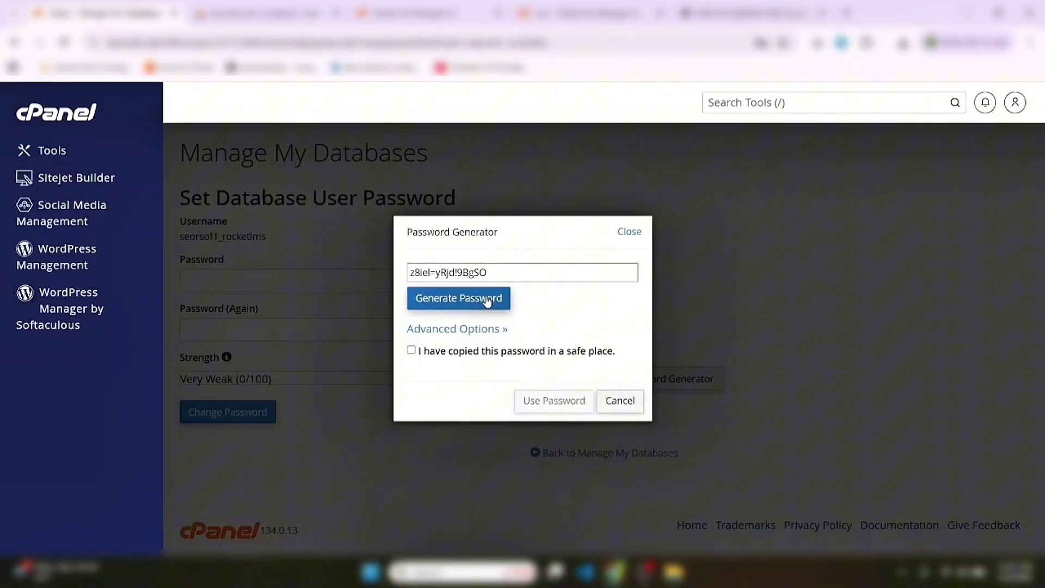
{"action": "triple_click", "coordinate": [473, 270]}
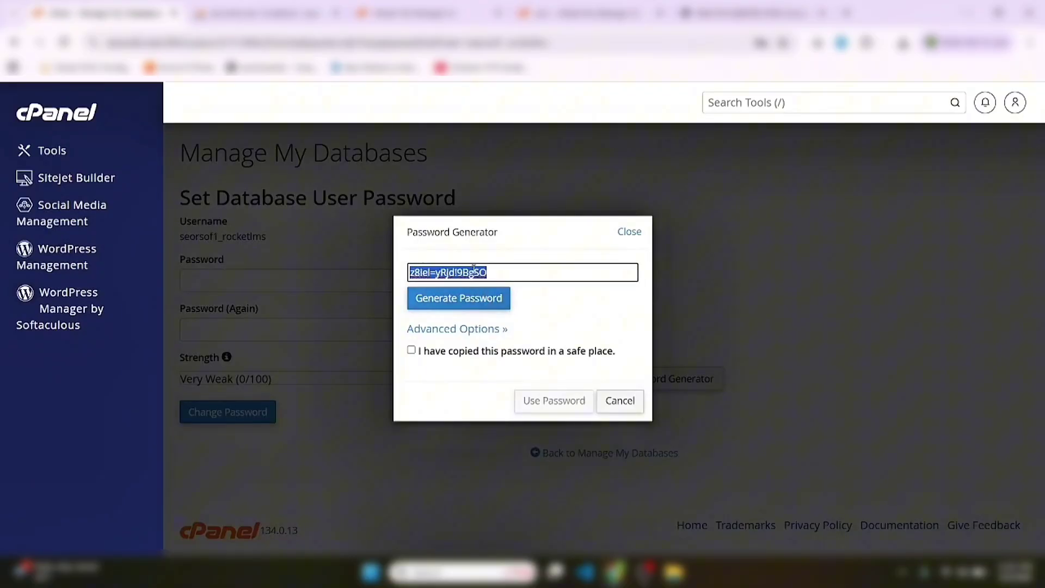
{"action": "right_click", "coordinate": [474, 269]}
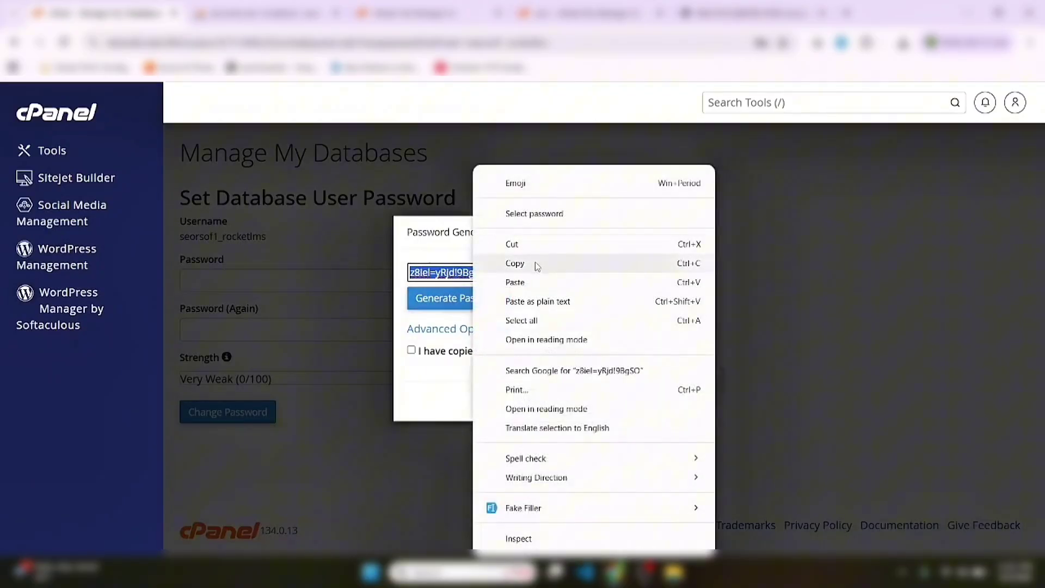
{"action": "left_click", "coordinate": [538, 268]}
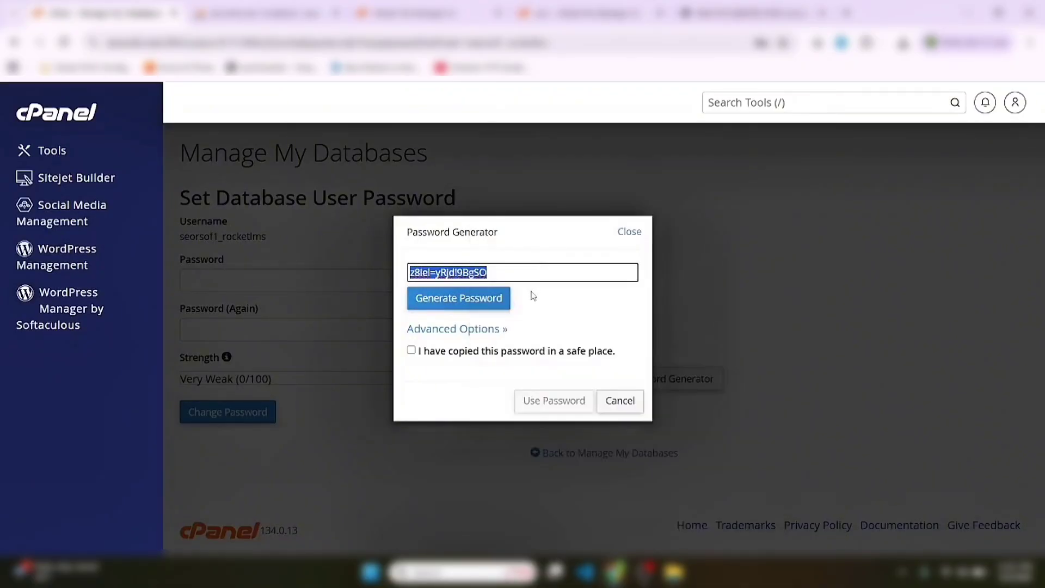
{"action": "left_click", "coordinate": [458, 354]}
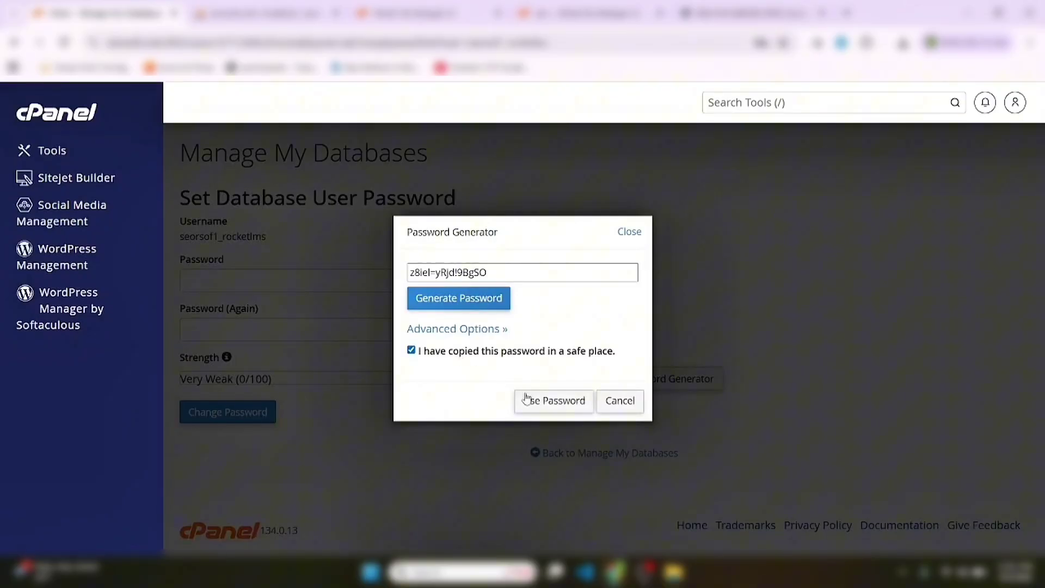
{"action": "left_click", "coordinate": [554, 401]}
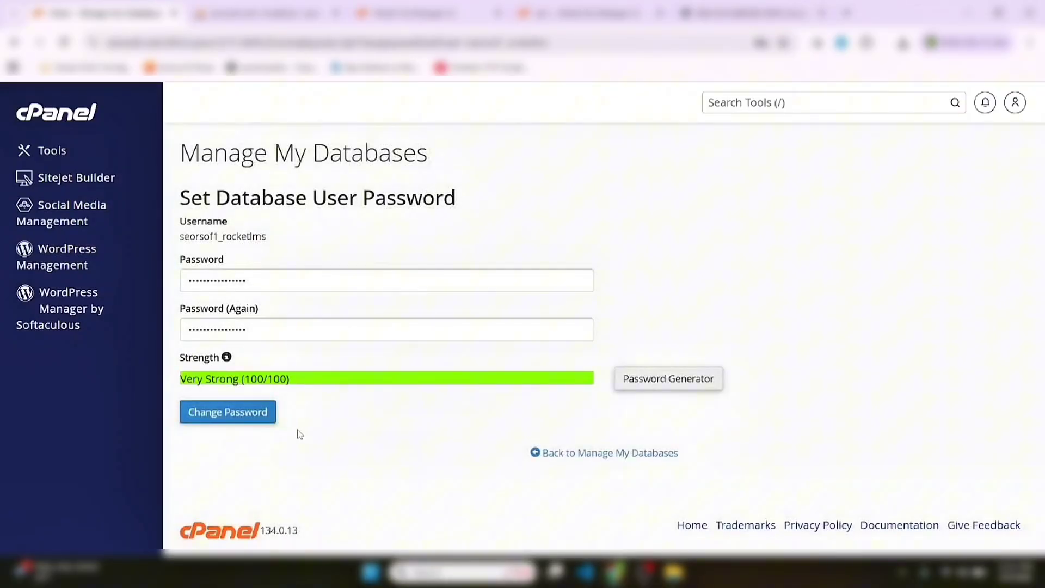
{"action": "left_click", "coordinate": [244, 420]}
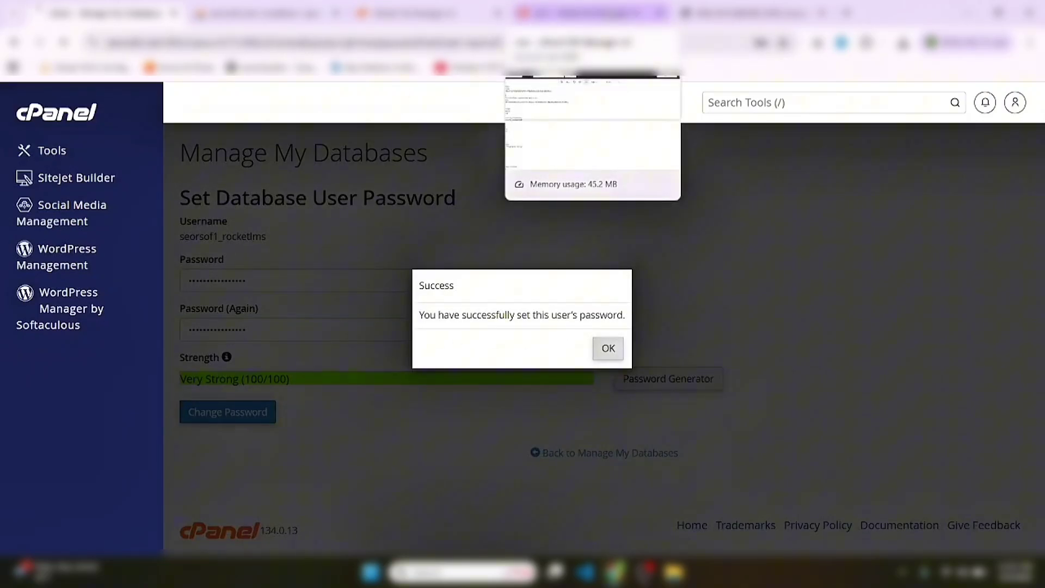
{"action": "left_click", "coordinate": [590, 13]}
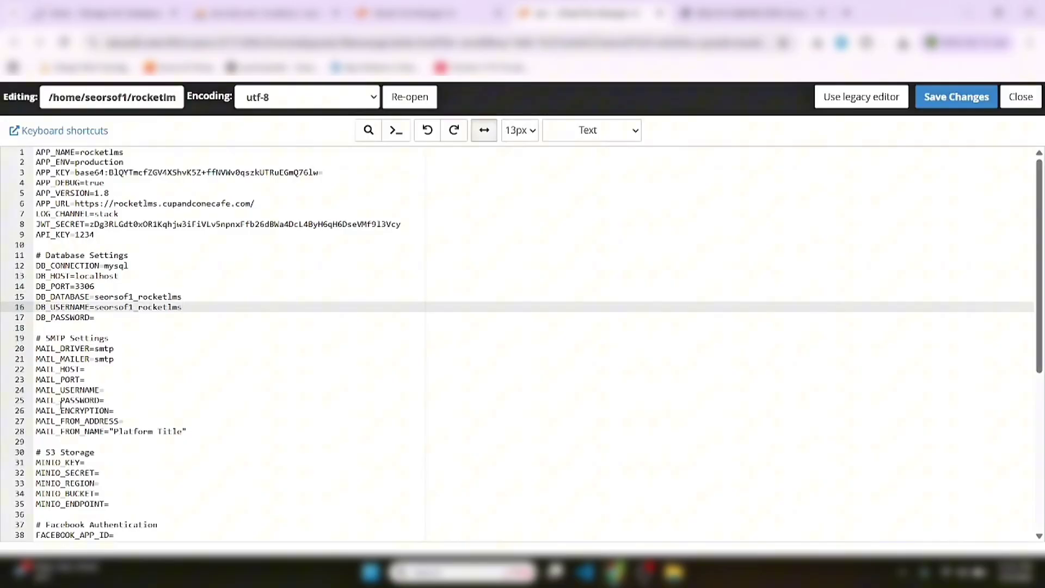
Paste the new password after DB_PASSWORD=, save .env and close the editor
{"action": "key", "text": "Down"}
{"action": "key", "text": "Down"}
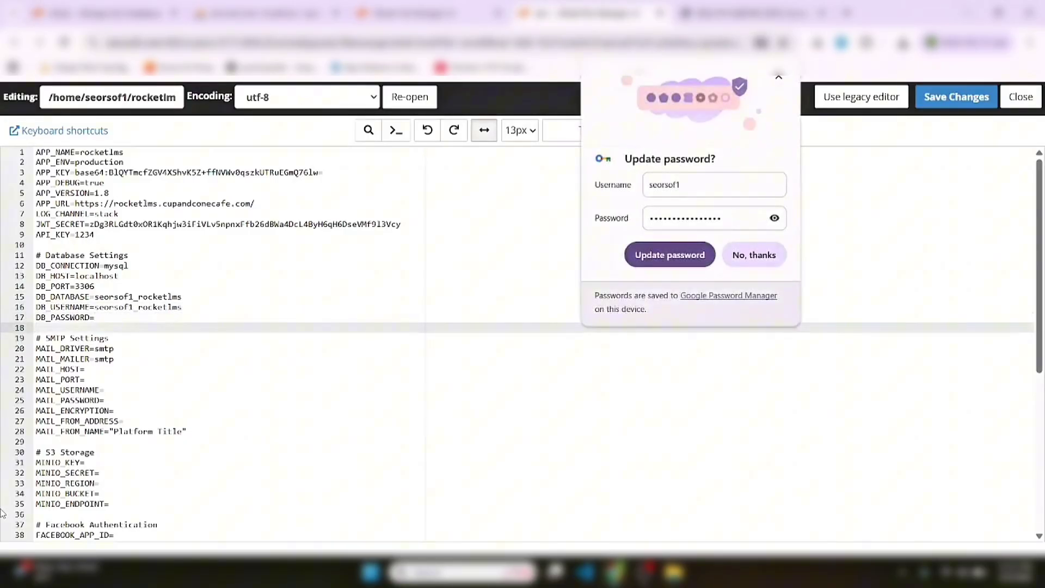
{"action": "key", "text": "Up"}
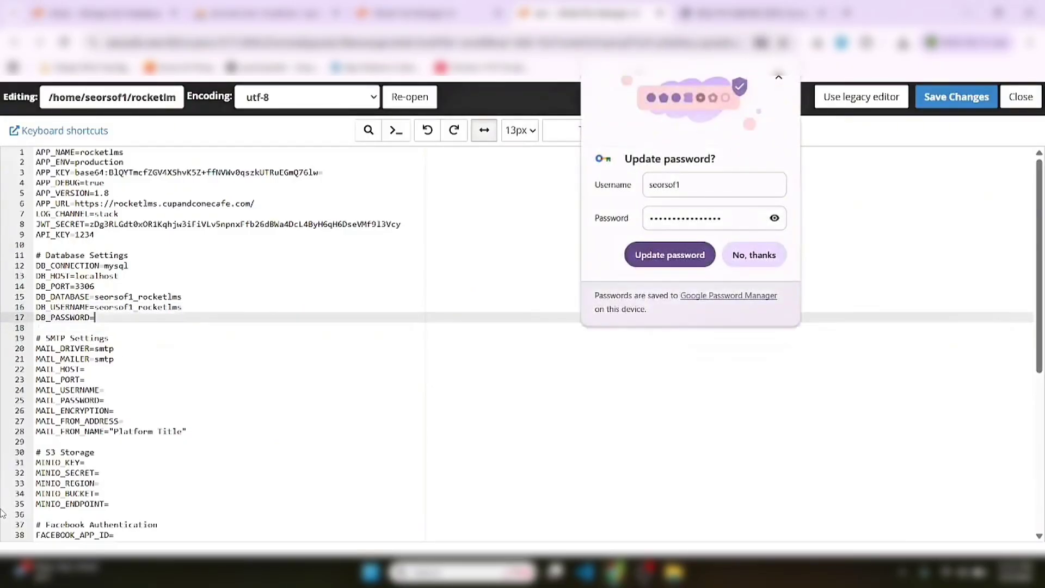
{"action": "left_click", "coordinate": [526, 361]}
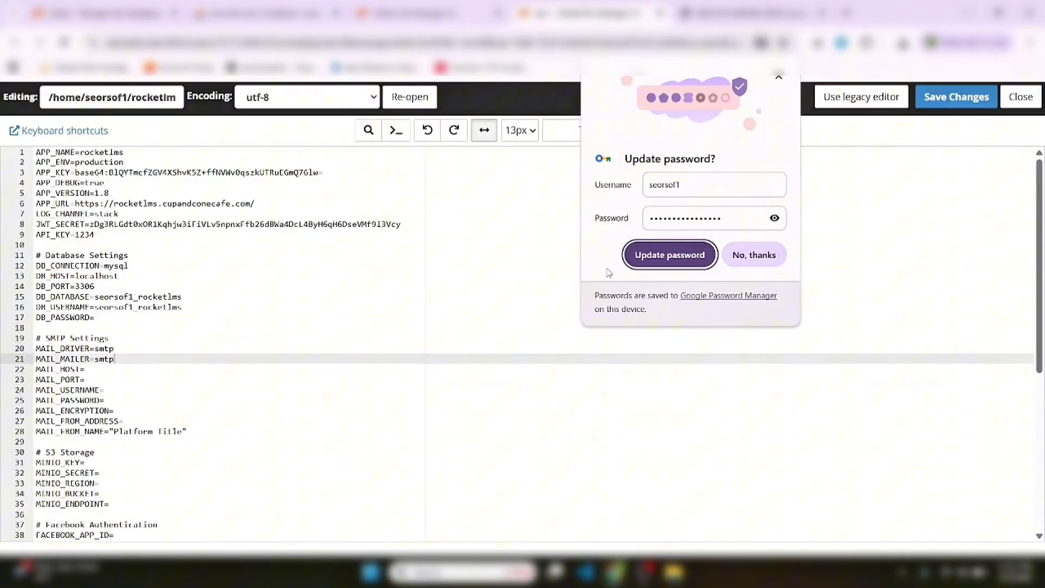
{"action": "left_click", "coordinate": [756, 256]}
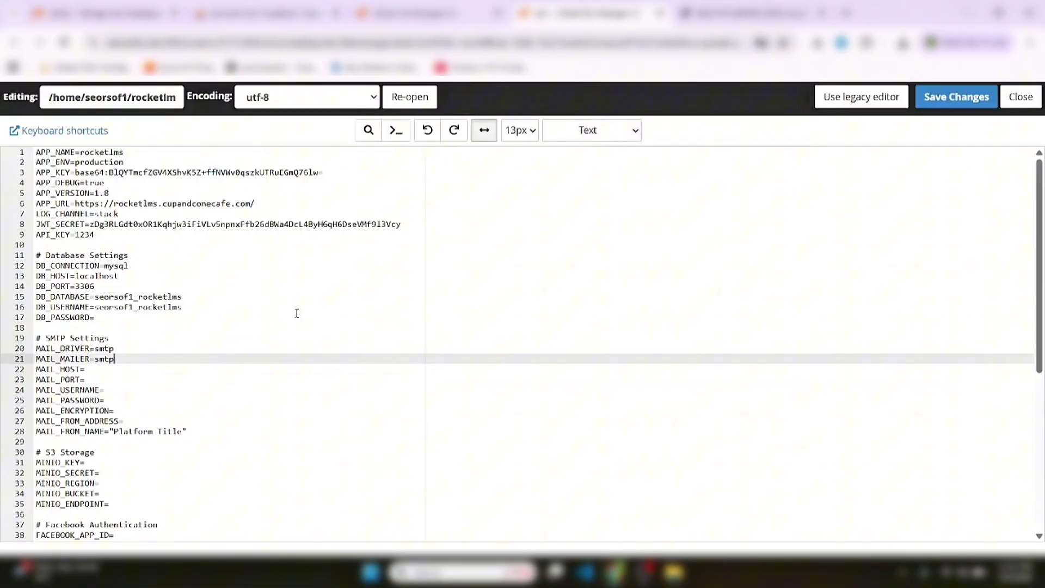
{"action": "left_click", "coordinate": [109, 317]}
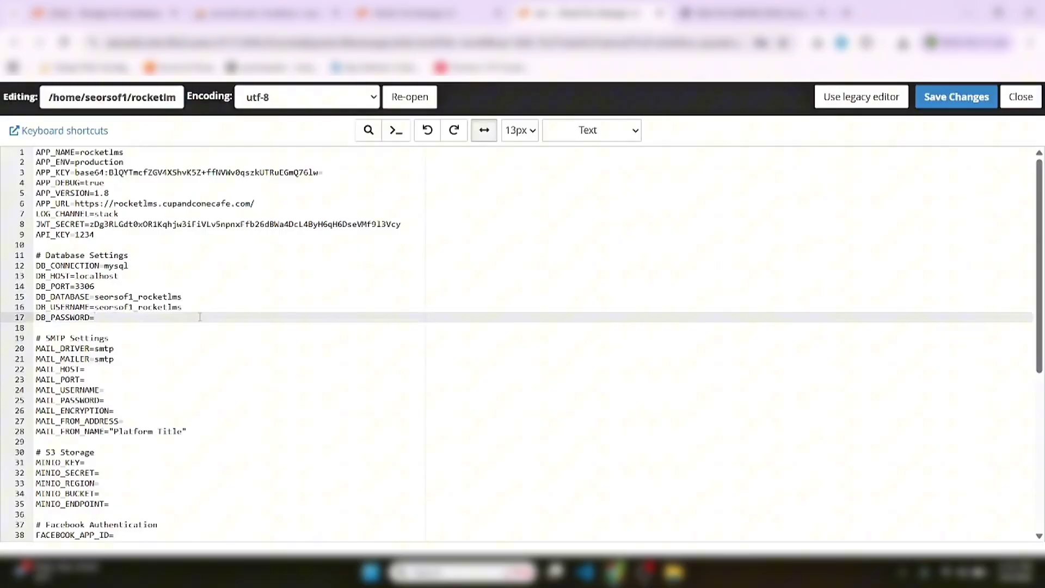
{"action": "key", "text": "ctrl+v"}
{"action": "left_click", "coordinate": [961, 100]}
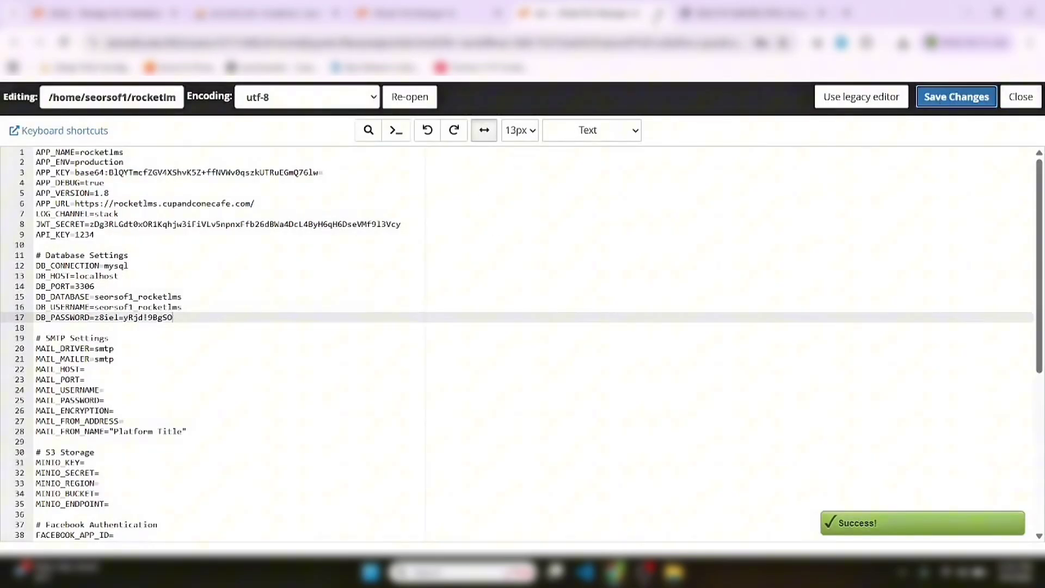
{"action": "left_click", "coordinate": [660, 13]}
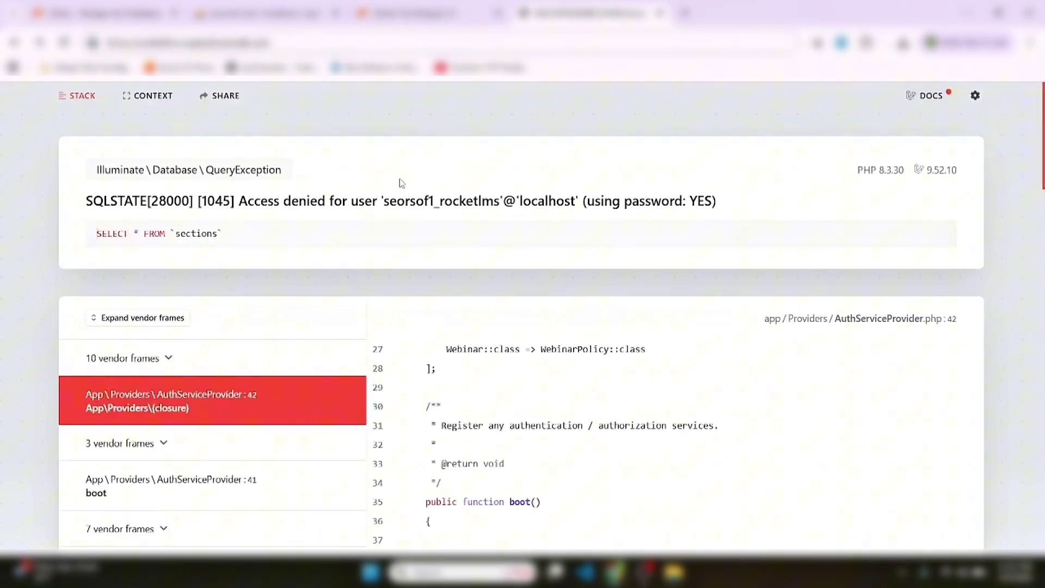
Reload the site, then trim the extra path so the subdomain's root address loads the Rocket LMS homepage
{"action": "key", "text": "Return"}
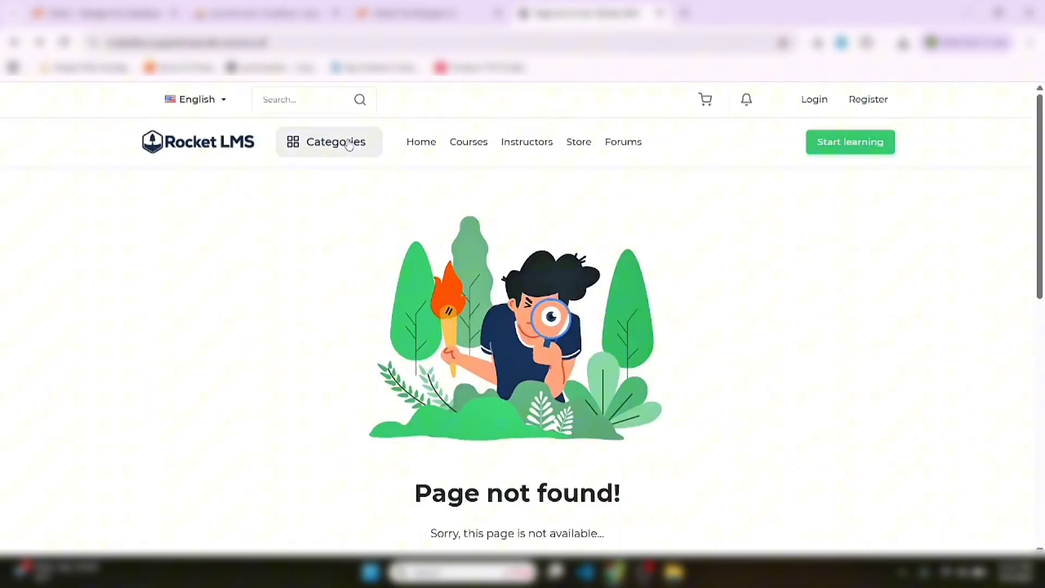
{"action": "double_click", "coordinate": [306, 43]}
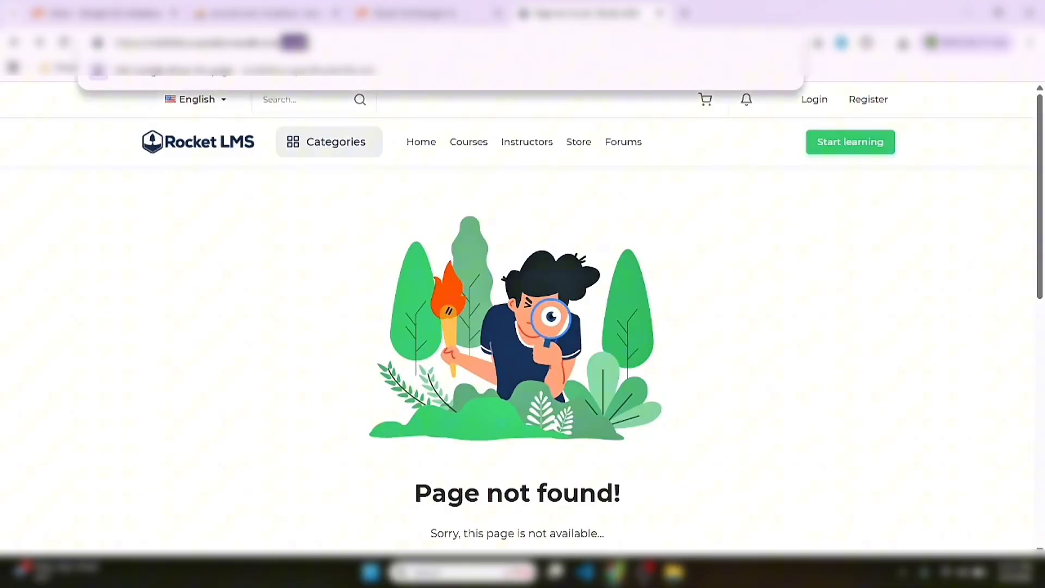
{"action": "key", "text": "BackSpace"}
{"action": "key", "text": "Return"}
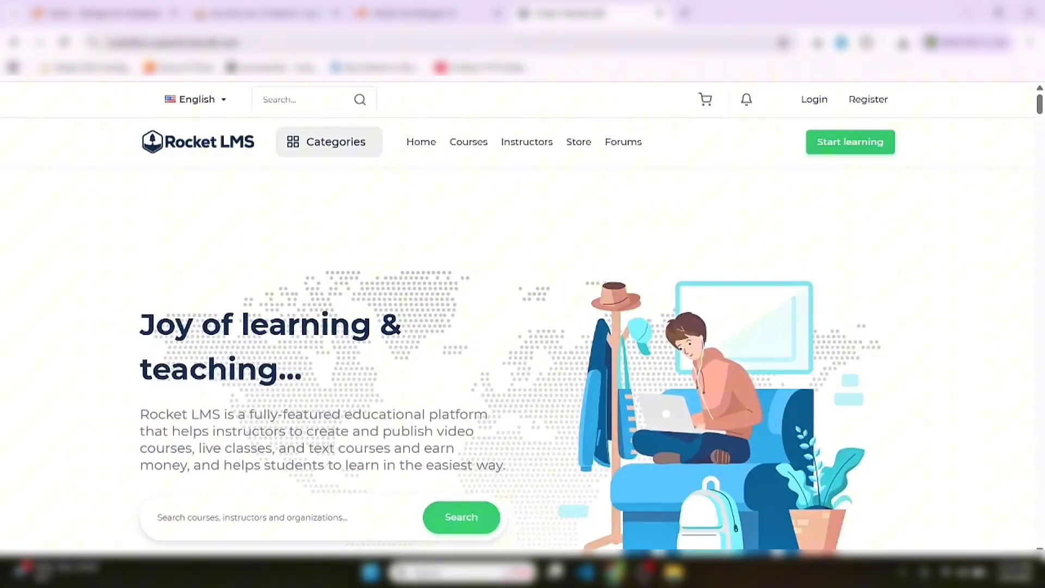
{"action": "scroll", "coordinate": [523, 327], "scroll_direction": "down", "scroll_amount": 5}
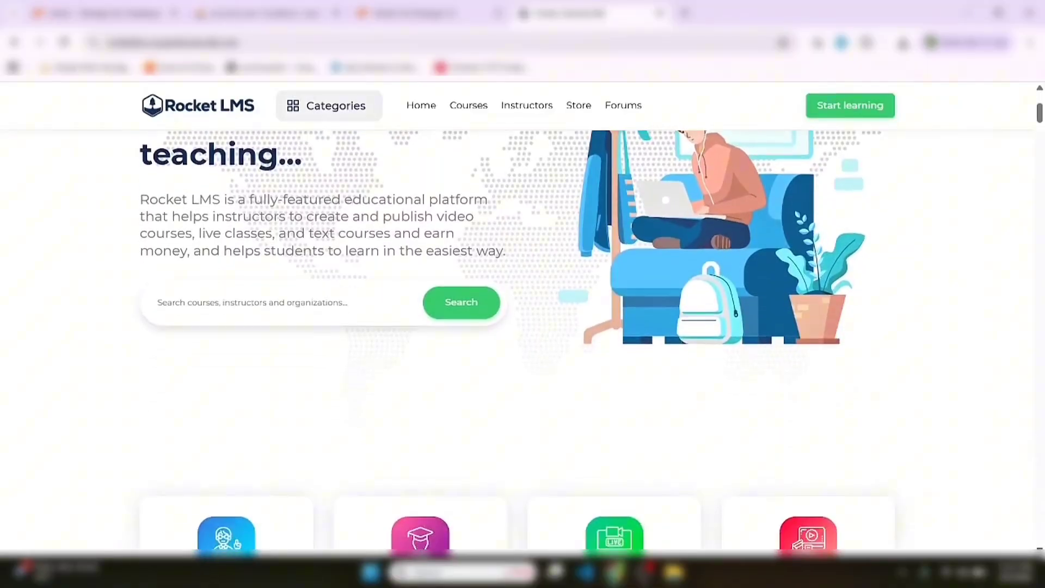
{"action": "scroll", "coordinate": [1037, 545], "scroll_direction": "down", "scroll_amount": 1}
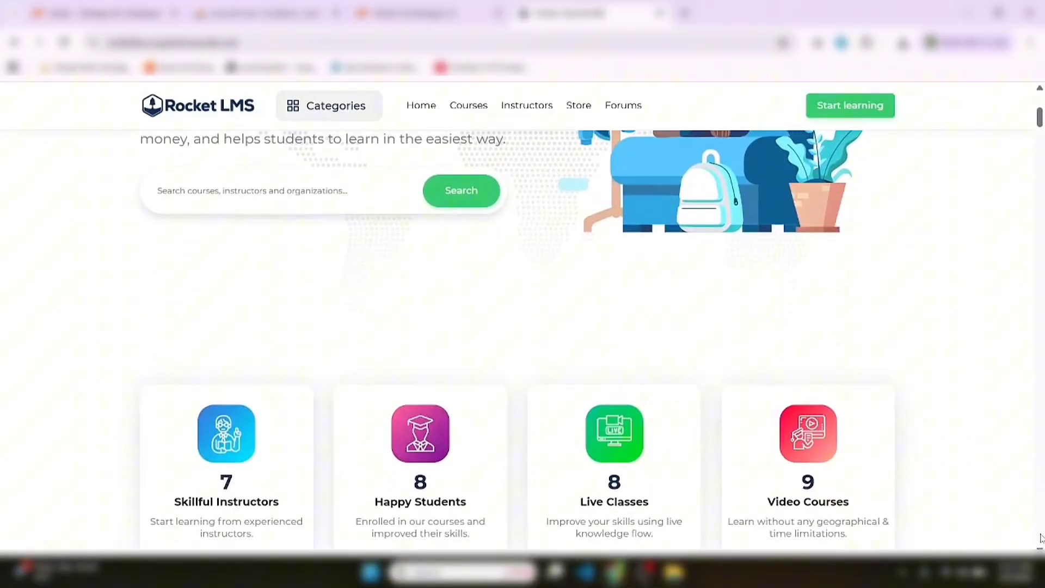
{"action": "scroll", "coordinate": [1037, 544], "scroll_direction": "down", "scroll_amount": 9}
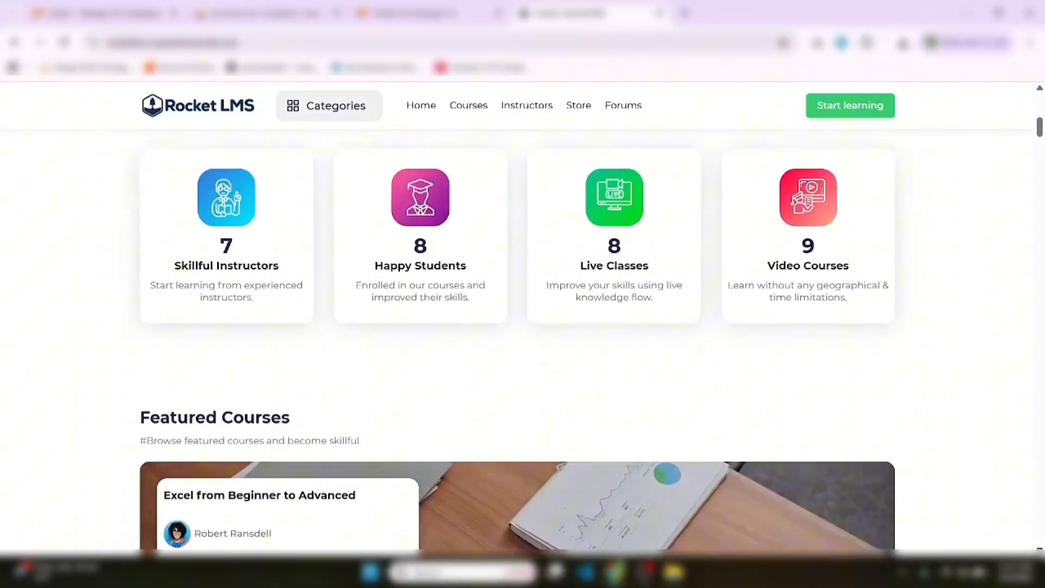
{"action": "scroll", "coordinate": [523, 327], "scroll_direction": "down", "scroll_amount": 20}
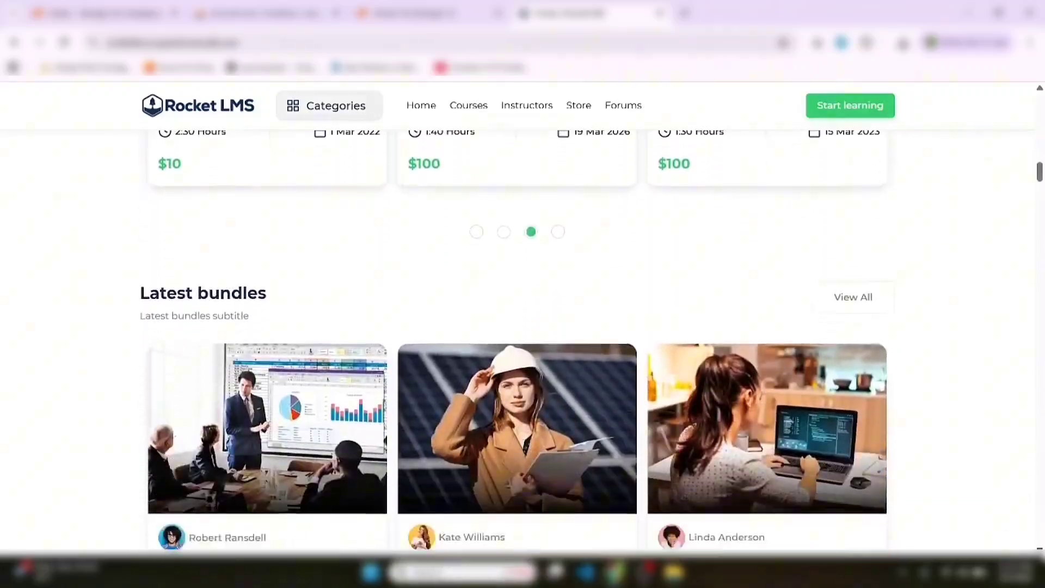
{"action": "scroll", "coordinate": [522, 326], "scroll_direction": "down", "scroll_amount": 5}
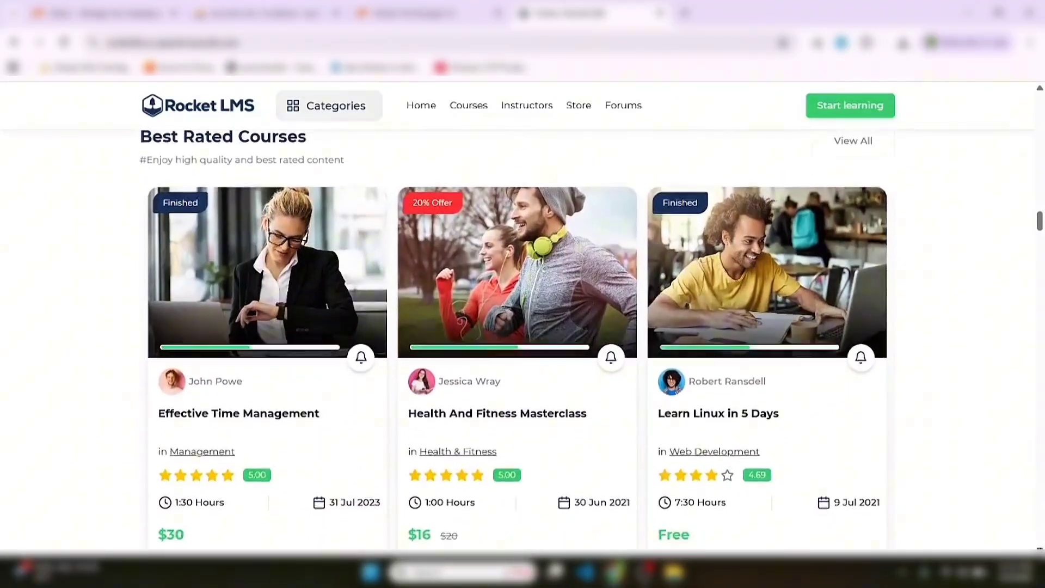
{"action": "scroll", "coordinate": [517, 326], "scroll_direction": "down", "scroll_amount": 15}
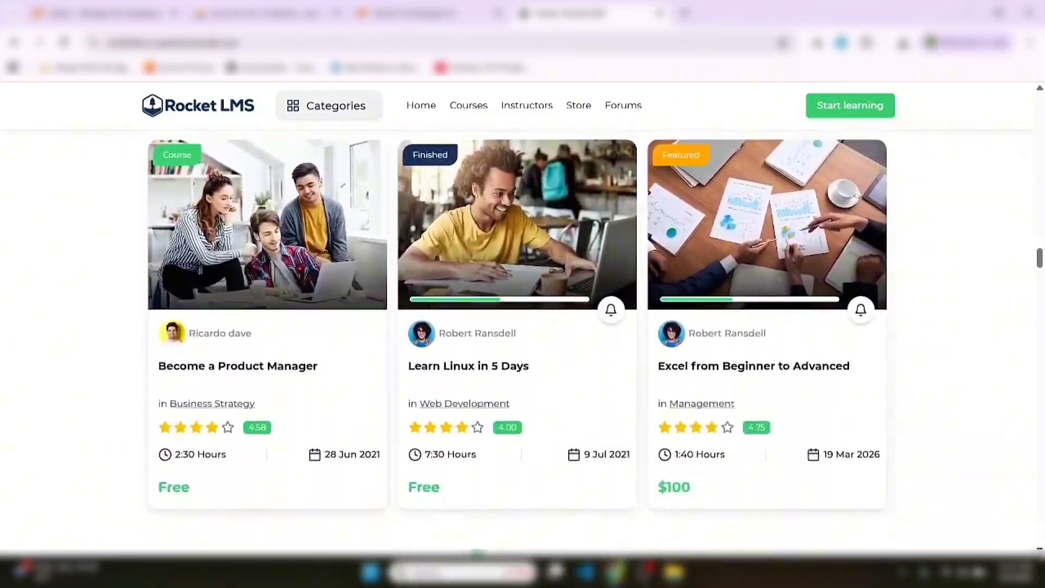
{"action": "scroll", "coordinate": [517, 327], "scroll_direction": "down", "scroll_amount": 15}
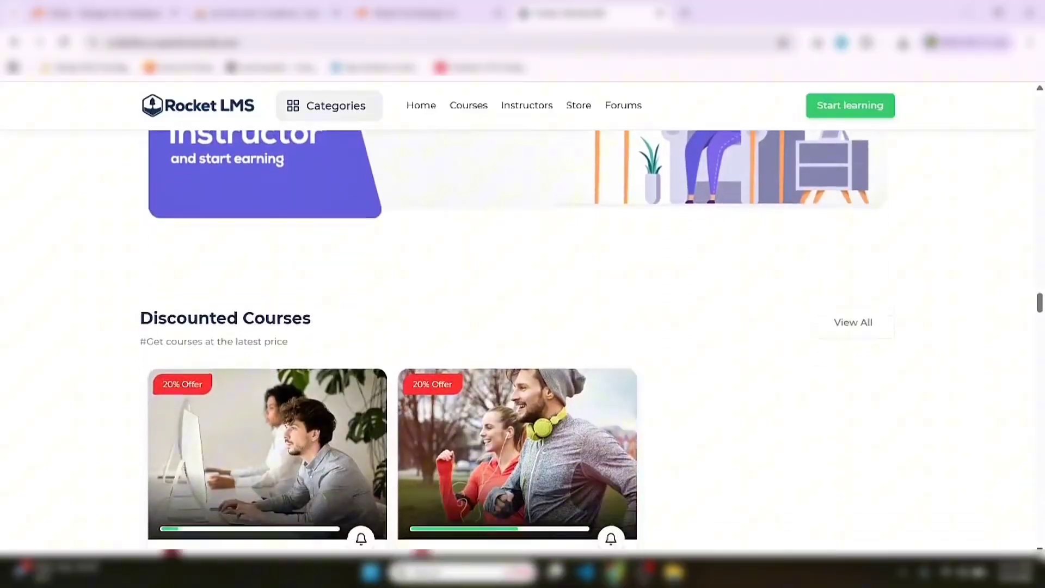
{"action": "scroll", "coordinate": [517, 326], "scroll_direction": "down", "scroll_amount": 12}
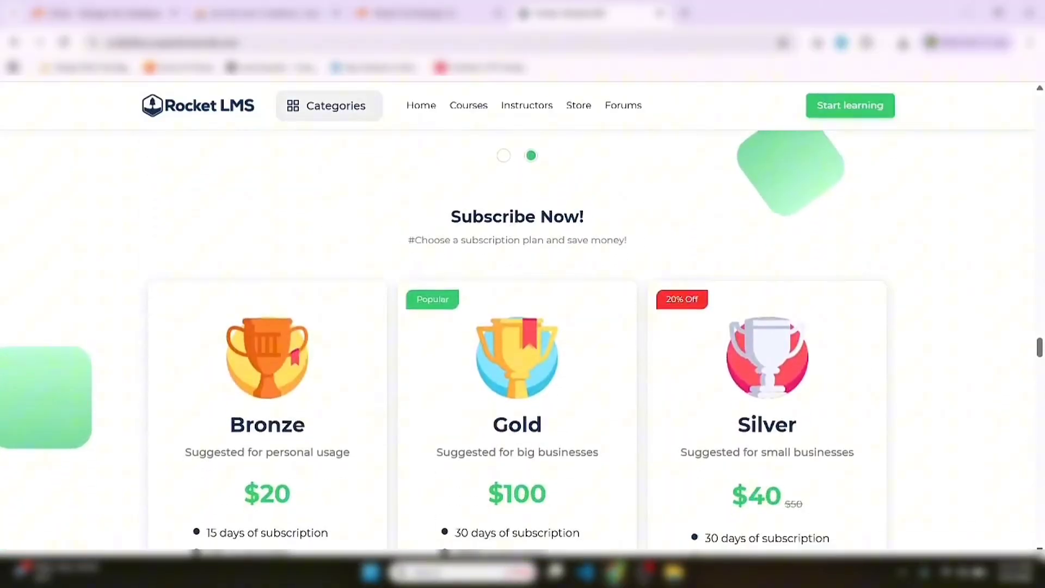
{"action": "scroll", "coordinate": [517, 326], "scroll_direction": "down", "scroll_amount": 15}
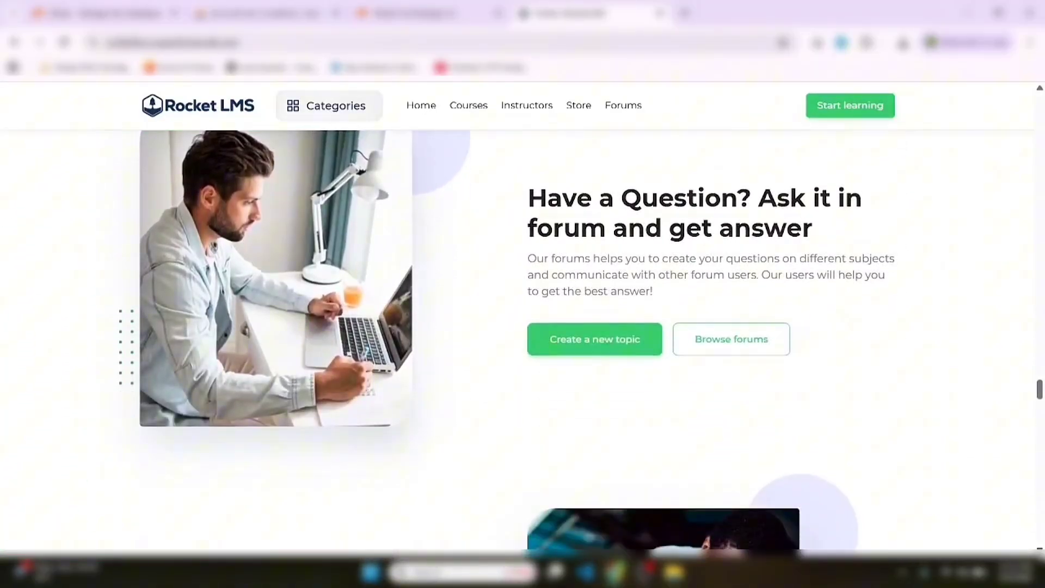
{"action": "scroll", "coordinate": [517, 327], "scroll_direction": "down", "scroll_amount": 15}
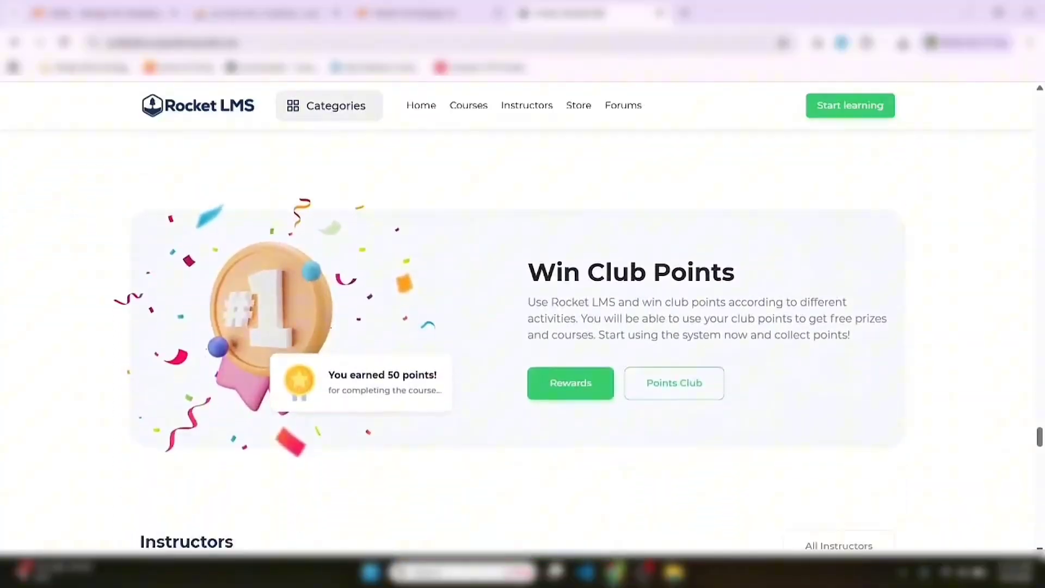
{"action": "scroll", "coordinate": [517, 326], "scroll_direction": "down", "scroll_amount": 15}
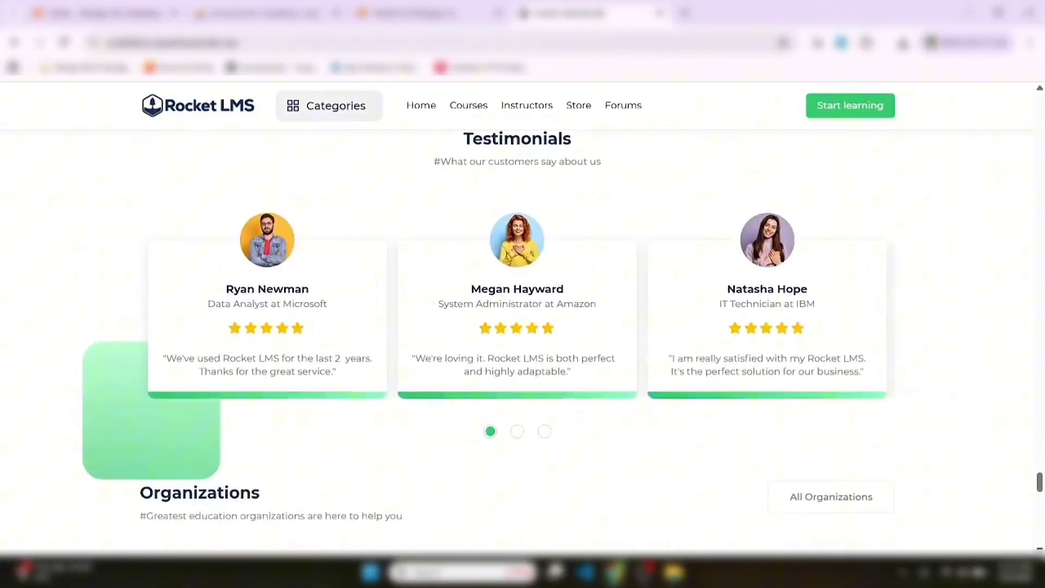
{"action": "scroll", "coordinate": [517, 326], "scroll_direction": "down", "scroll_amount": 15}
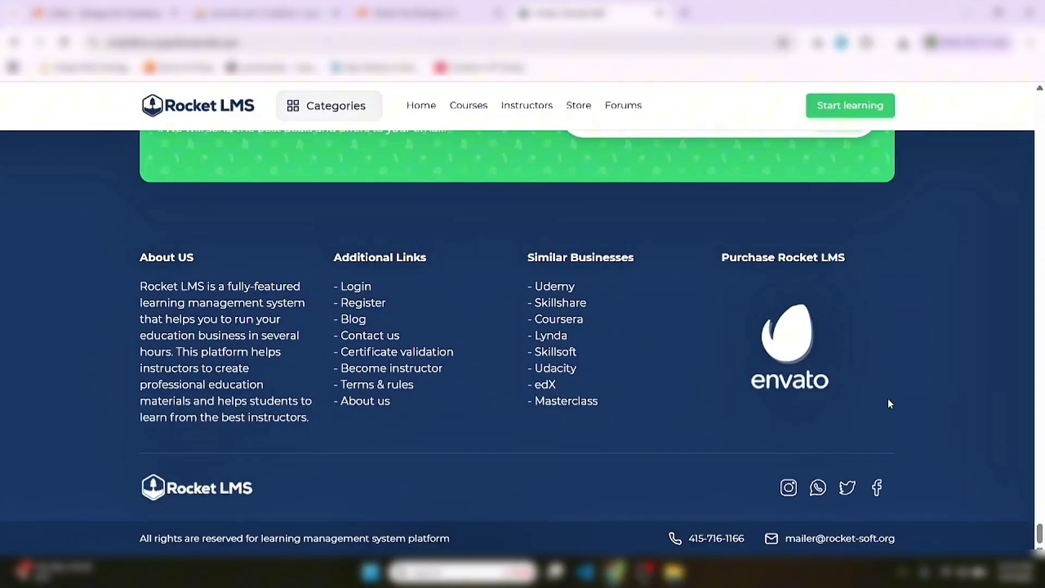
{"action": "scroll", "coordinate": [517, 326], "scroll_direction": "up", "scroll_amount": 7}
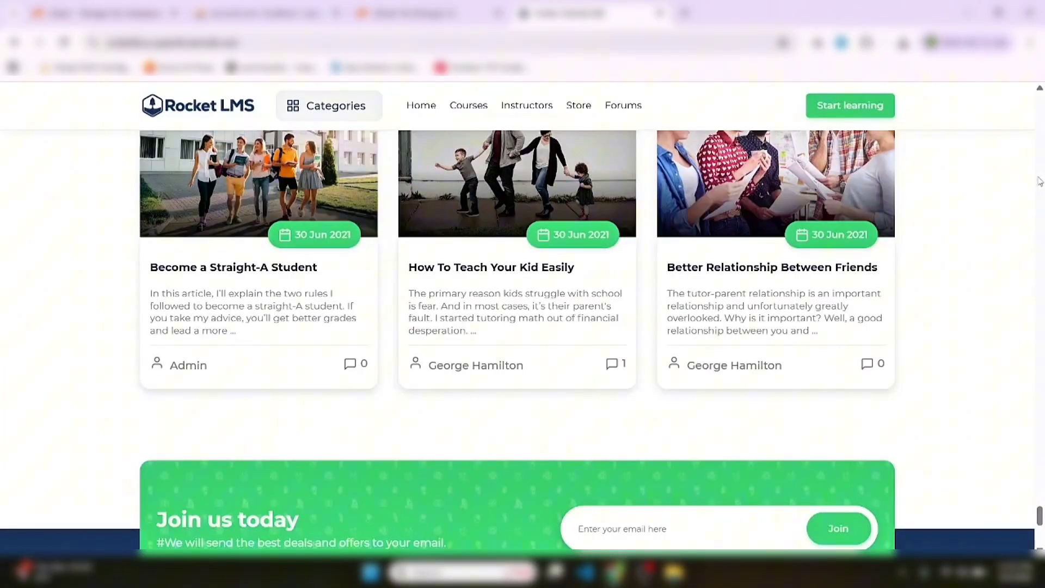
{"action": "scroll", "coordinate": [1038, 150], "scroll_direction": "up", "scroll_amount": 15}
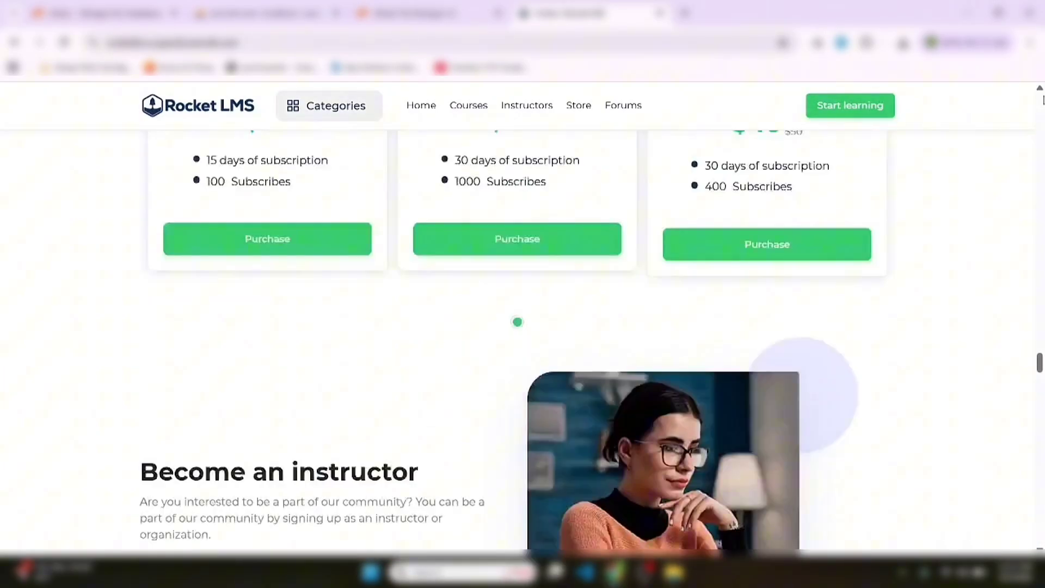
{"action": "scroll", "coordinate": [1042, 101], "scroll_direction": "up", "scroll_amount": 15}
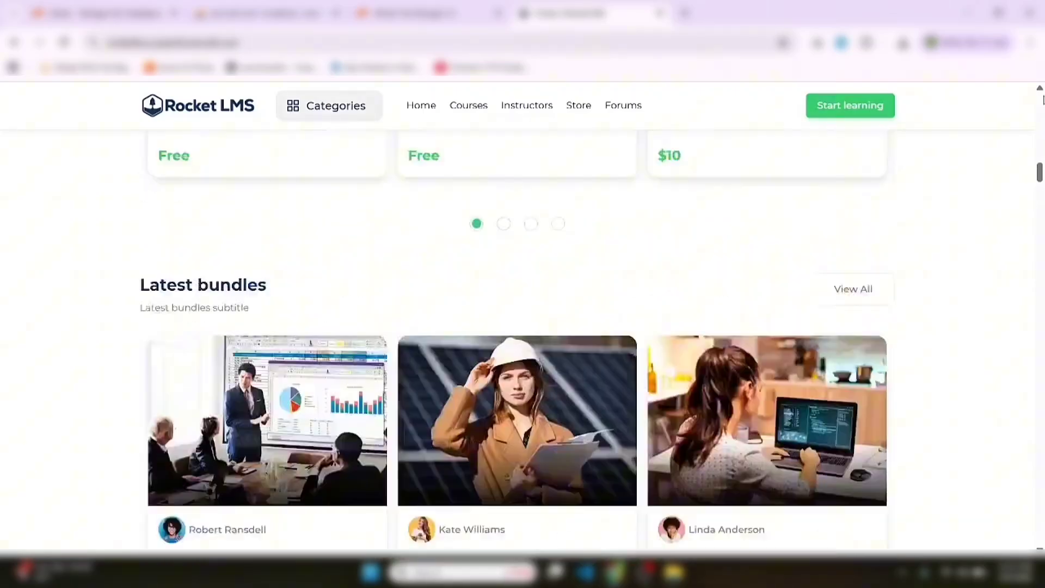
{"action": "scroll", "coordinate": [1043, 101], "scroll_direction": "up", "scroll_amount": 5}
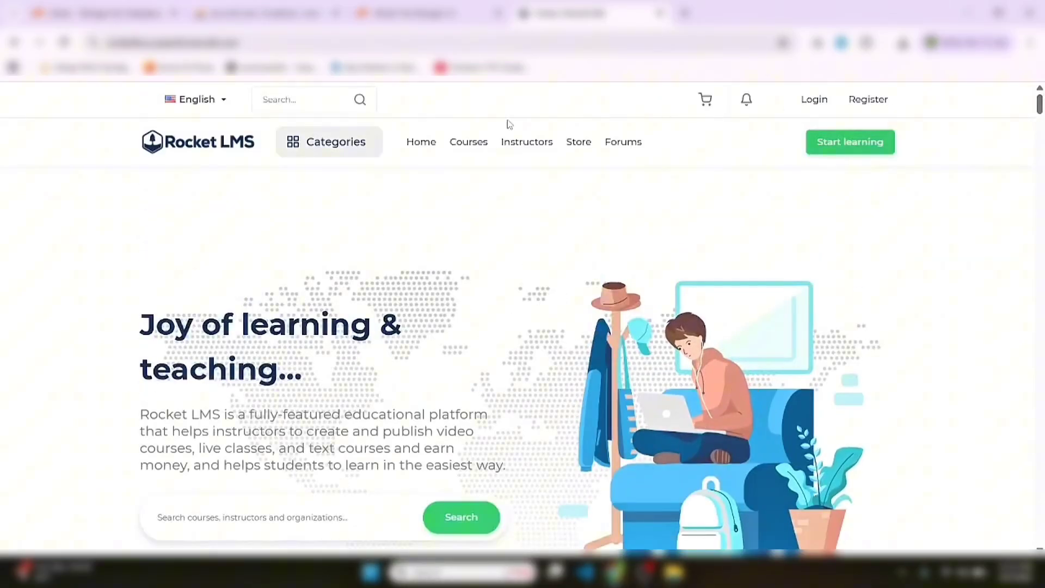
Go to the admin login page by adding /admin to the site address
{"action": "left_click", "coordinate": [353, 43]}
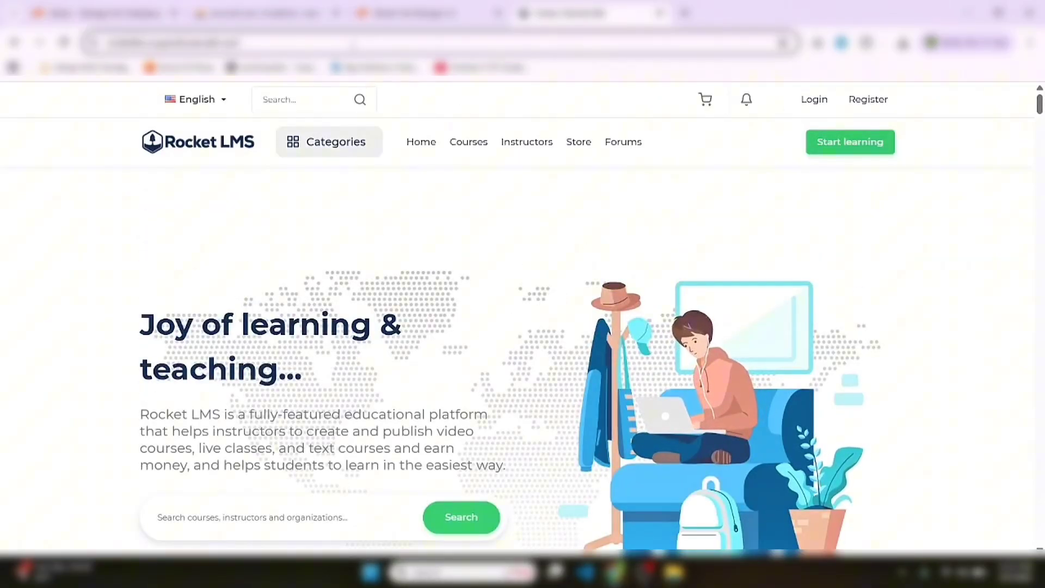
{"action": "left_click", "coordinate": [353, 45]}
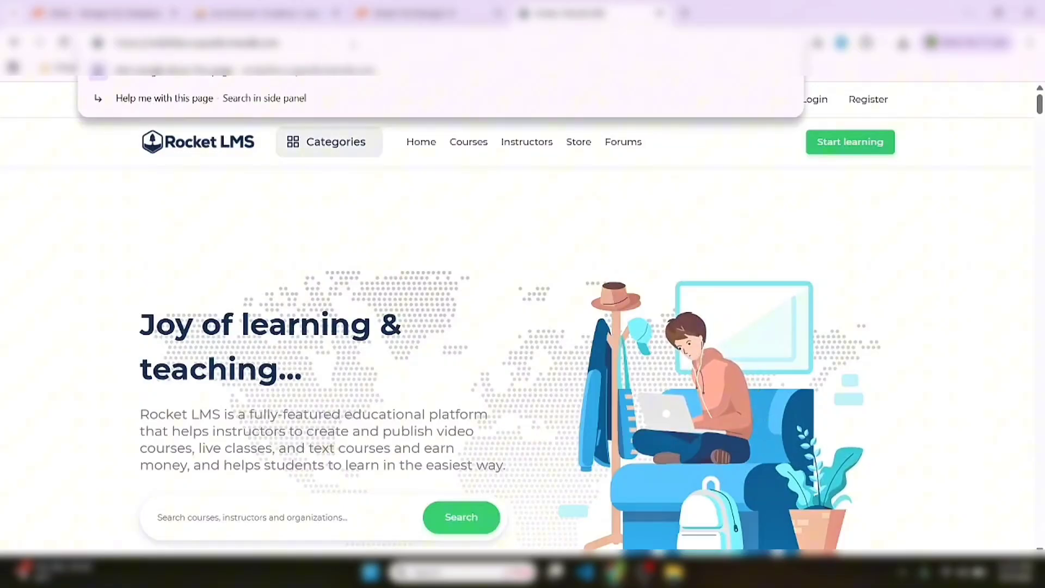
{"action": "type", "text": "/admin"}
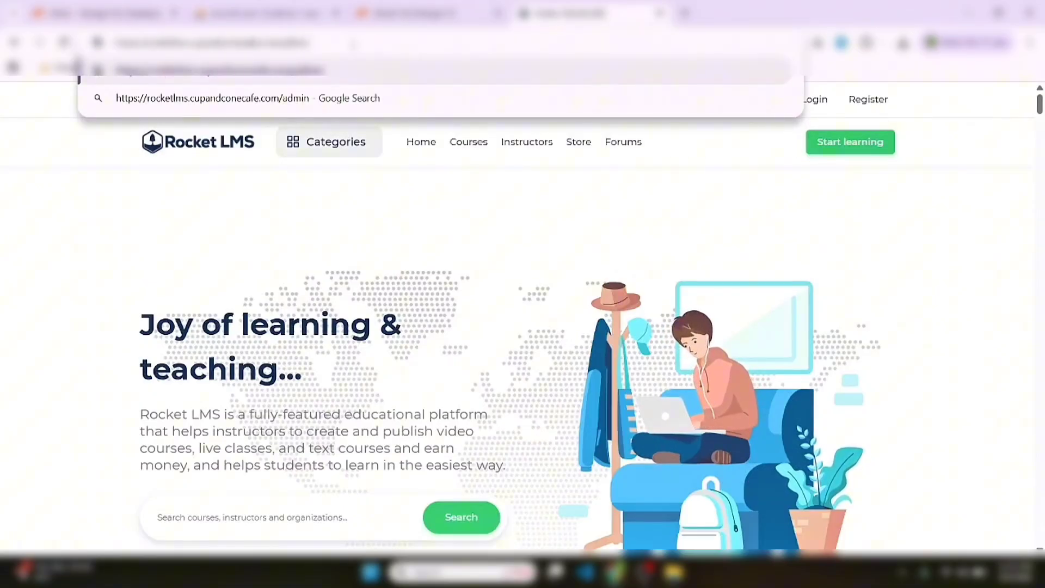
{"action": "key", "text": "Return"}
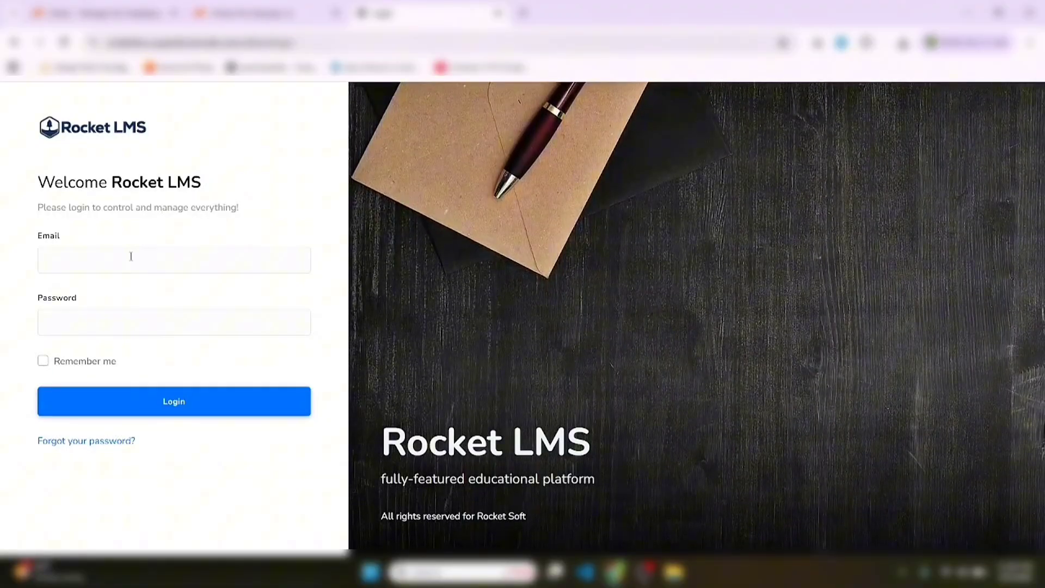
Log in with the administrator's e-mail and password
{"action": "left_click", "coordinate": [131, 256]}
{"action": "type", "text": "admin"}
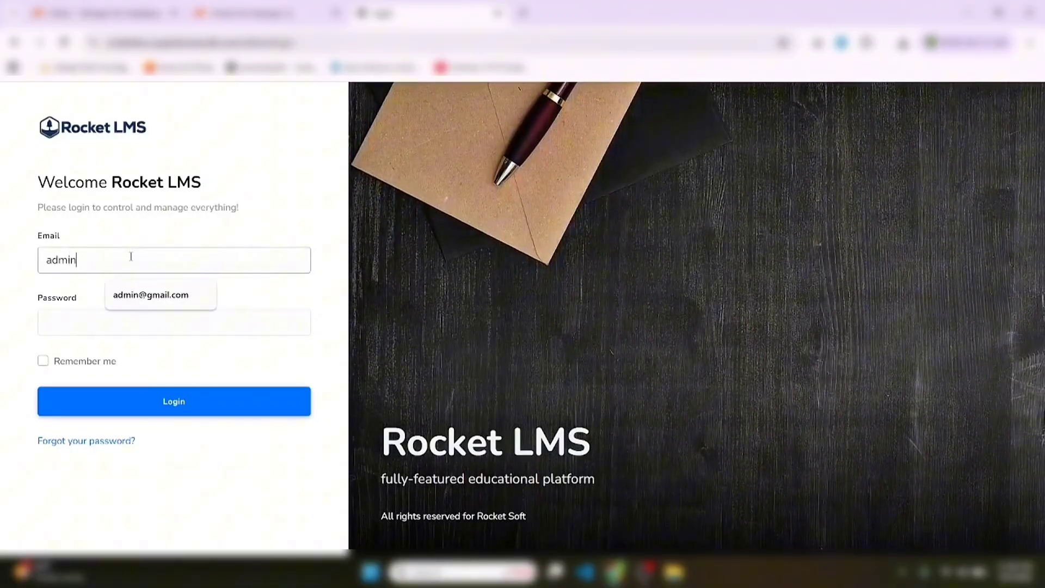
{"action": "type", "text": "@"}
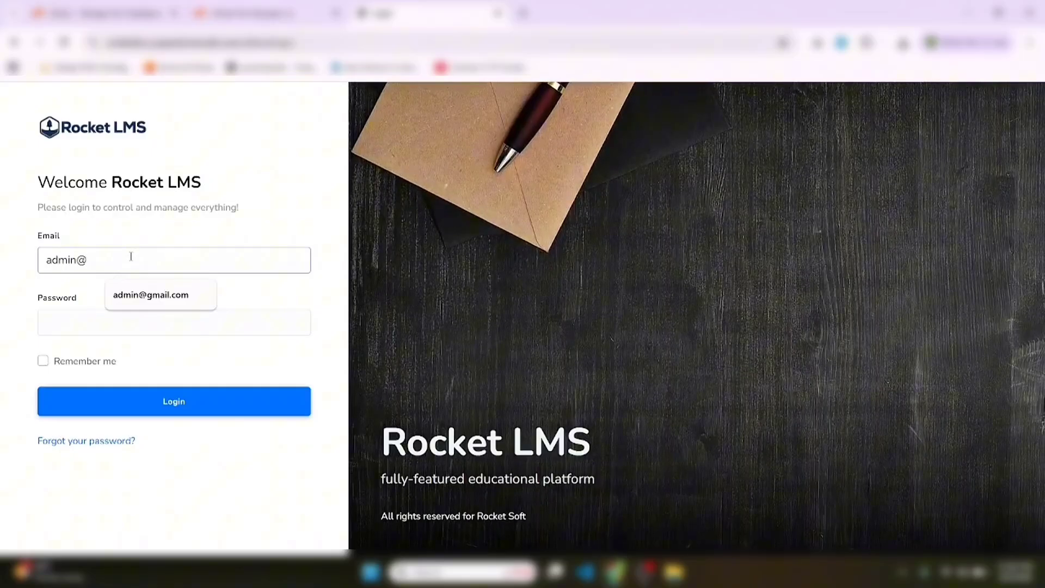
{"action": "type", "text": "demo.com"}
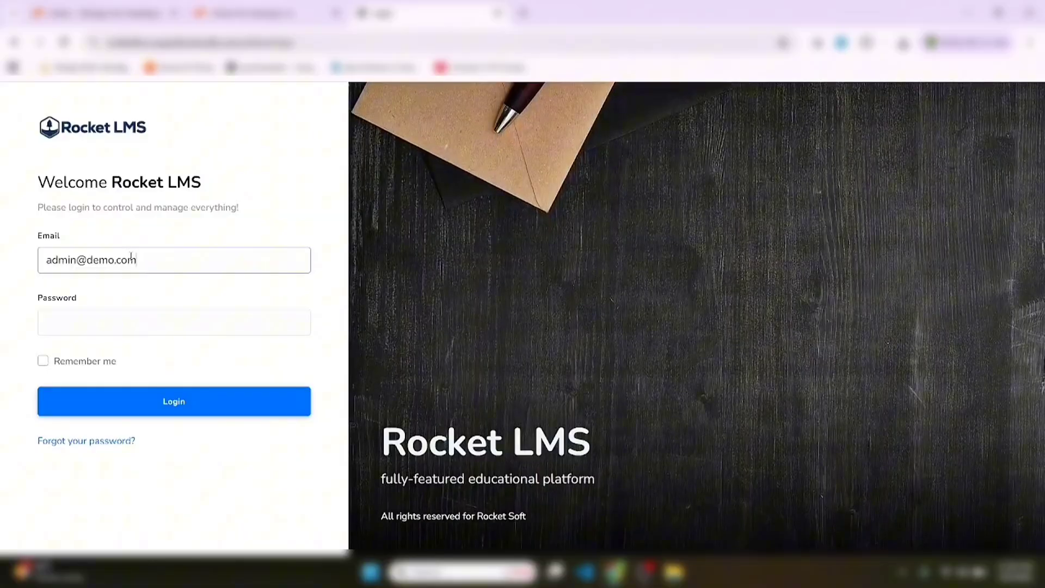
{"action": "key", "text": "Tab"}
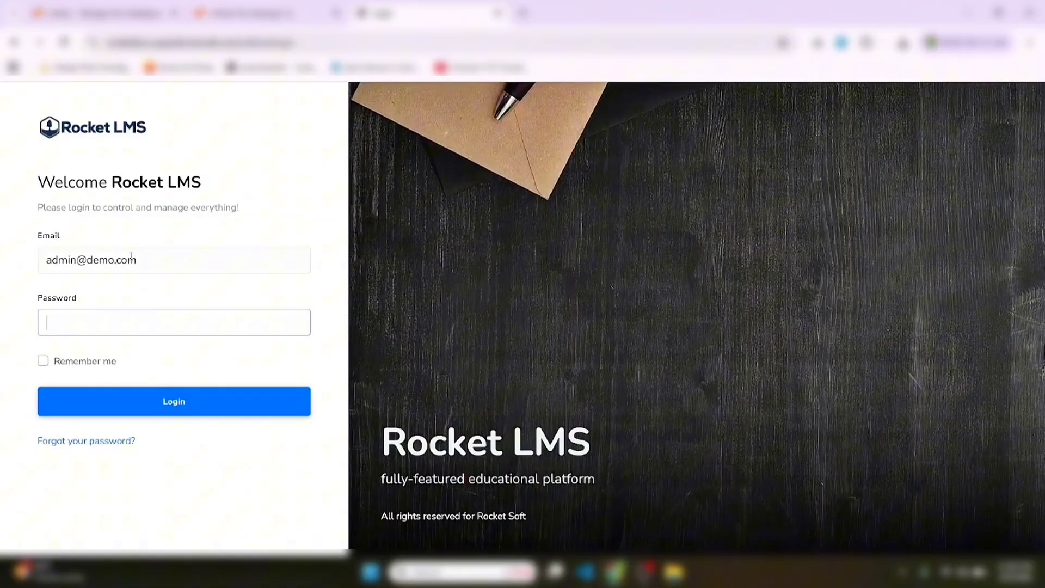
{"action": "type", "text": "admin"}
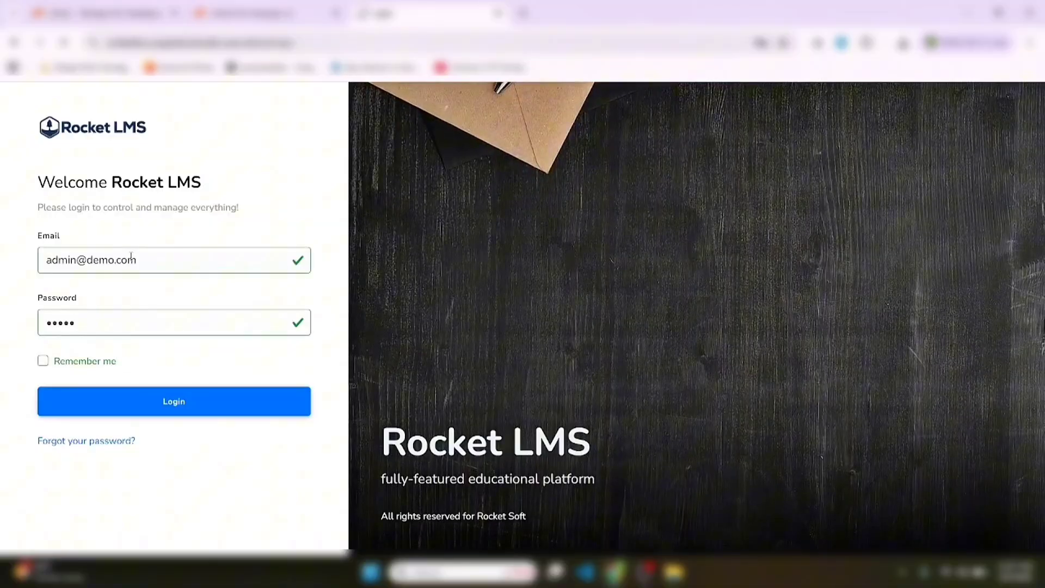
{"action": "key", "text": "Return"}
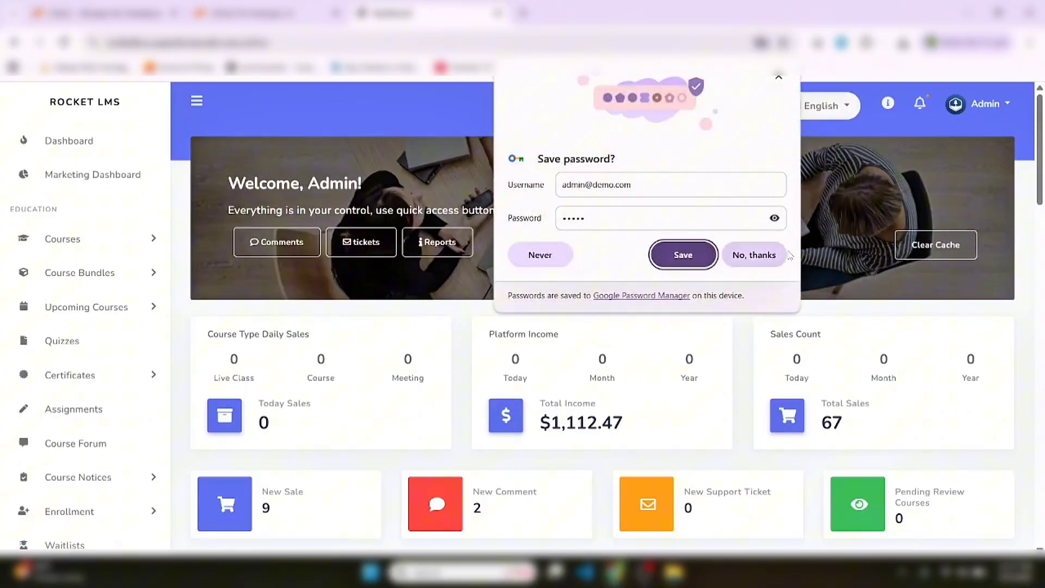
Decline Chrome's save-password prompt and clear the website cache, confirming with Yes
{"action": "left_click", "coordinate": [785, 255]}
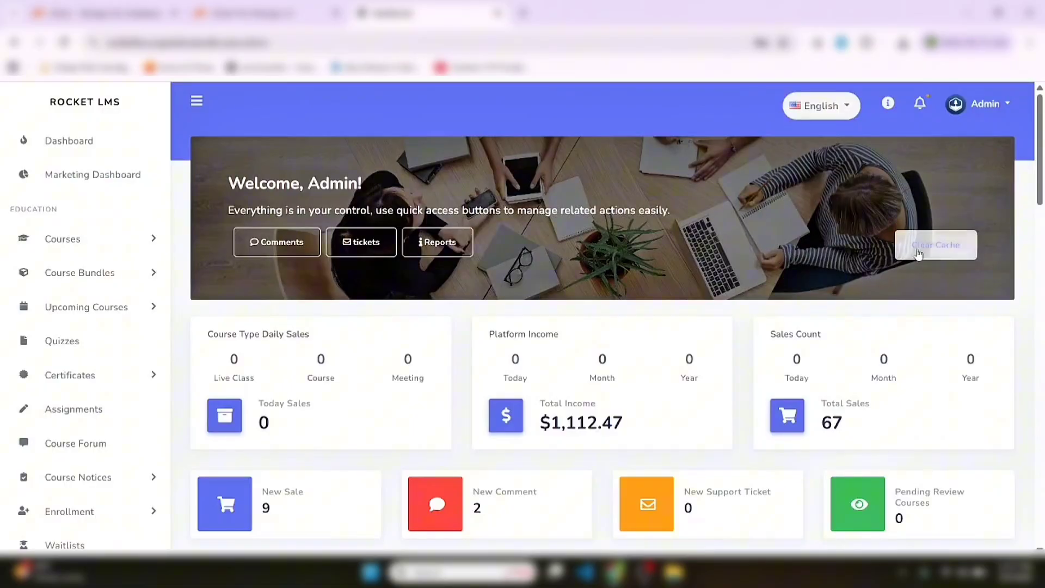
{"action": "left_click", "coordinate": [919, 253]}
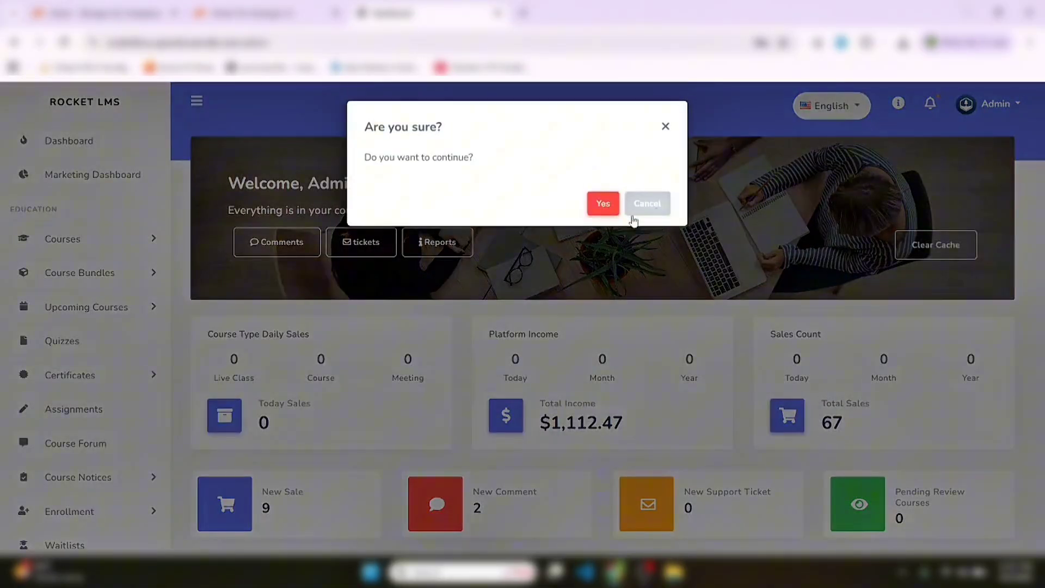
{"action": "left_click", "coordinate": [603, 210]}
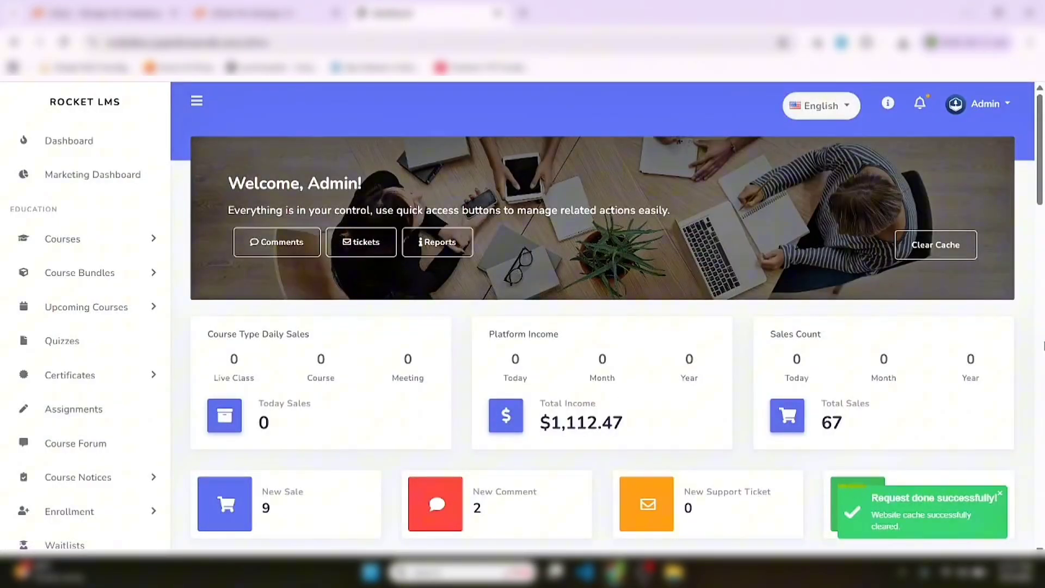
Scroll down through the admin dashboard and return to the top
{"action": "scroll", "coordinate": [1043, 346], "scroll_direction": "down", "scroll_amount": 10}
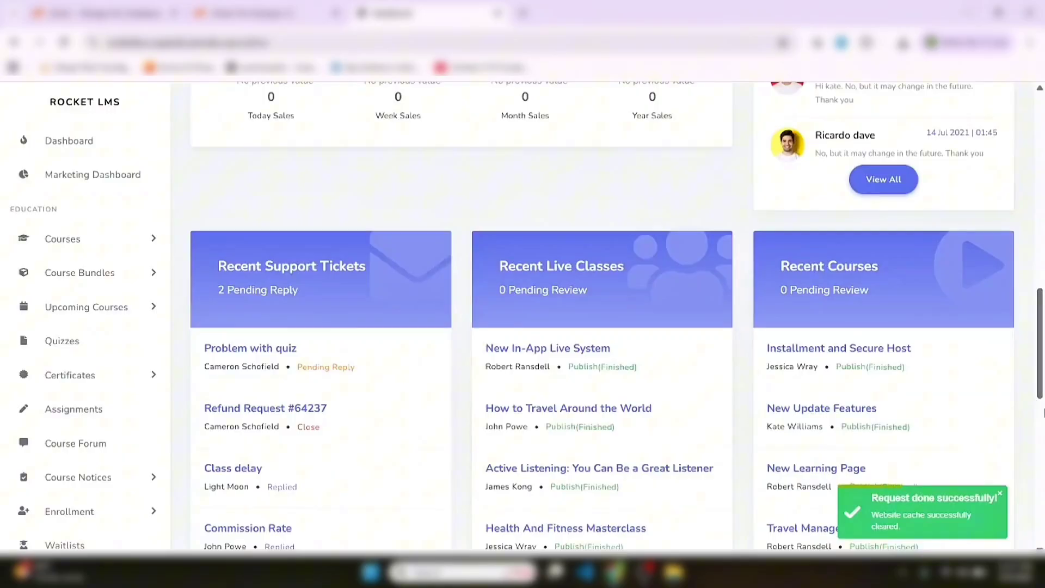
{"action": "left_click", "coordinate": [1043, 430]}
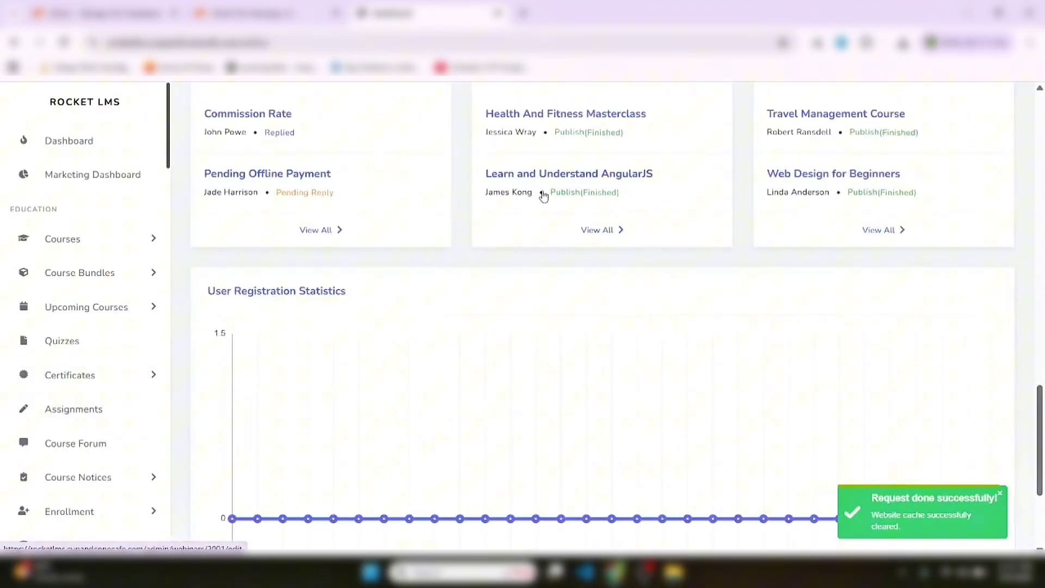
{"action": "left_click", "coordinate": [1044, 208]}
{"action": "left_click", "coordinate": [1044, 208]}
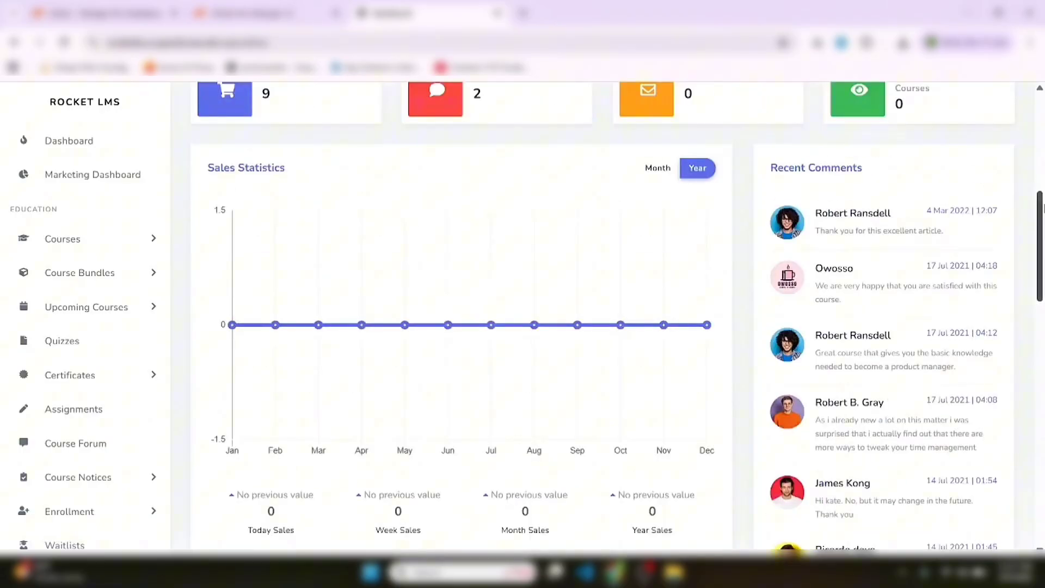
{"action": "left_click", "coordinate": [1042, 146]}
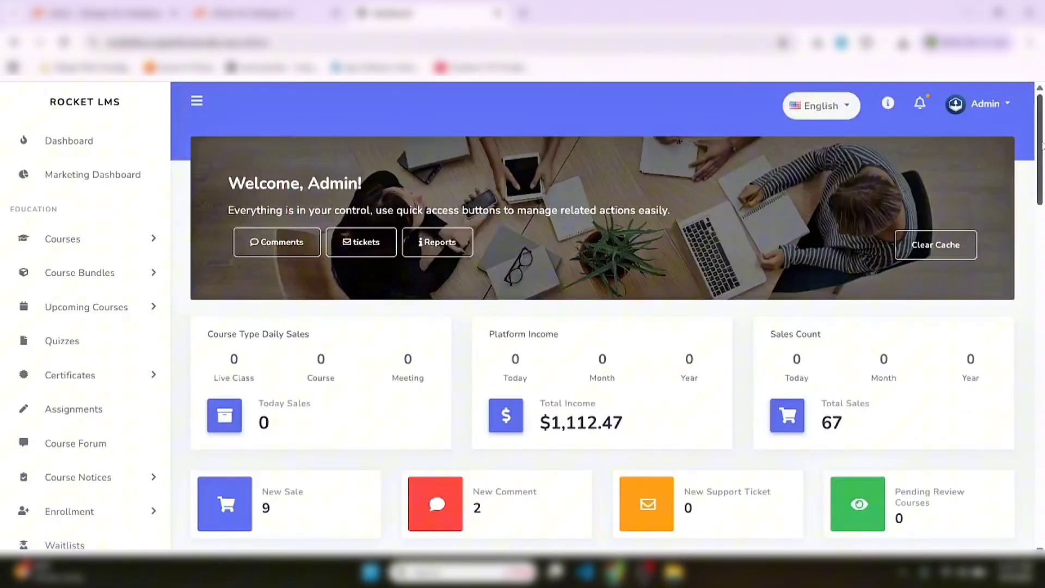